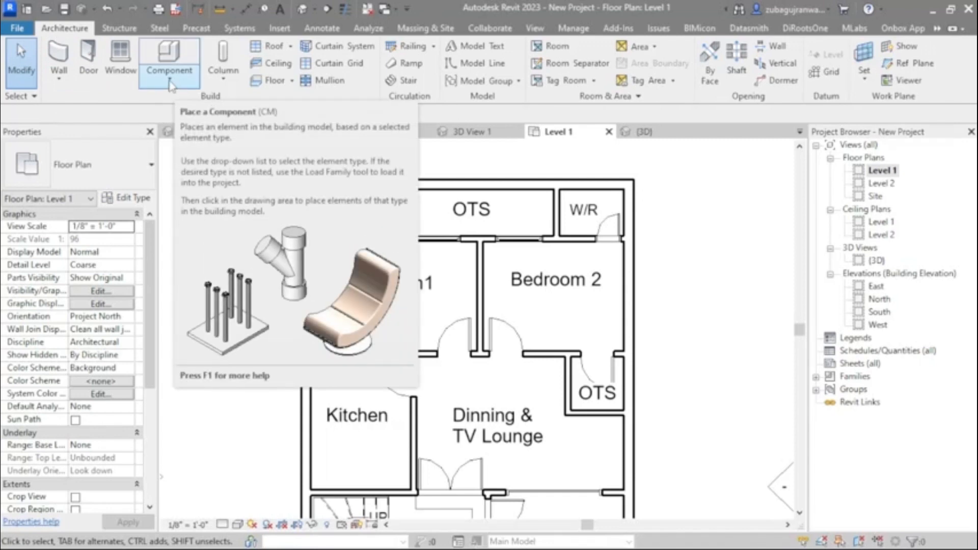
Step: Start placing a component and browse the family library to English-Imperial > Furniture > Beds for loading
{"action": "left_click", "coordinate": [169, 81]}
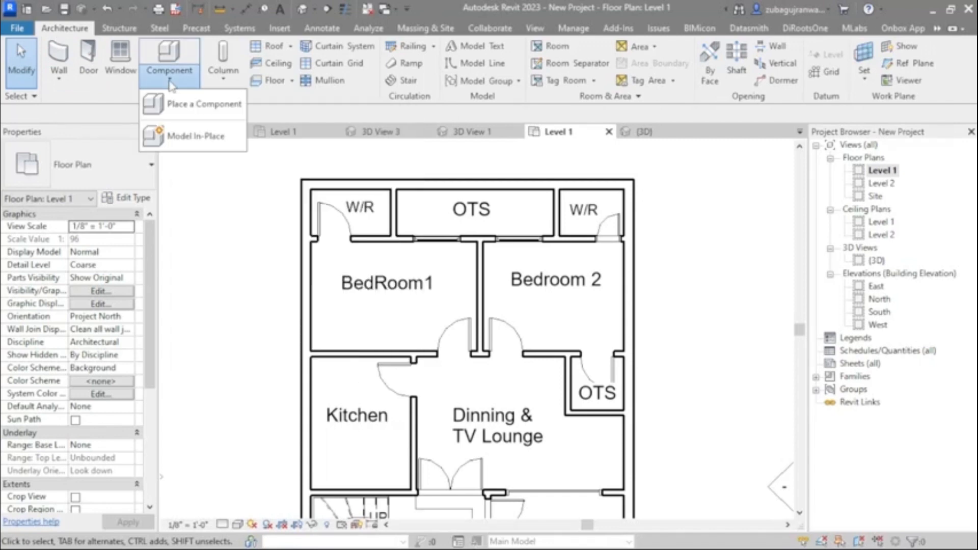
{"action": "left_click", "coordinate": [203, 111]}
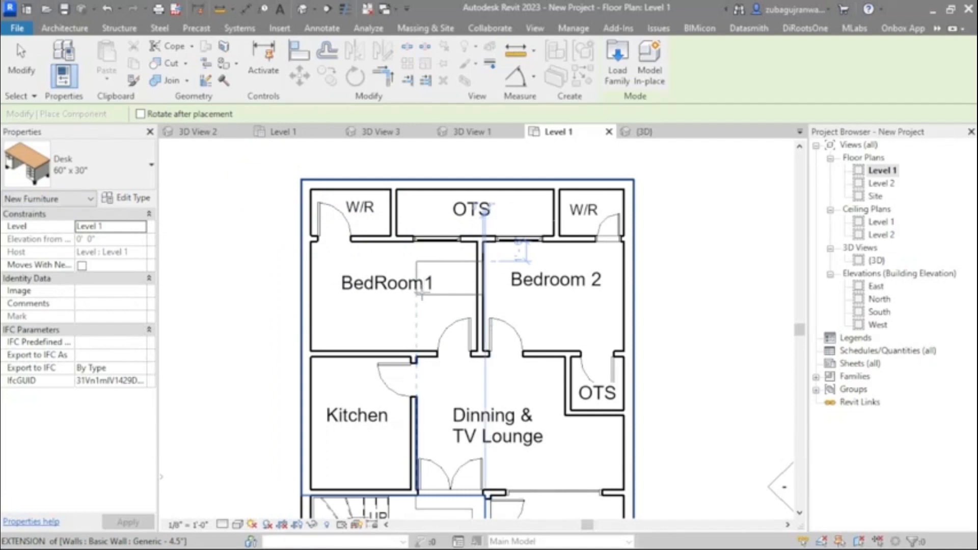
{"action": "left_click", "coordinate": [617, 80]}
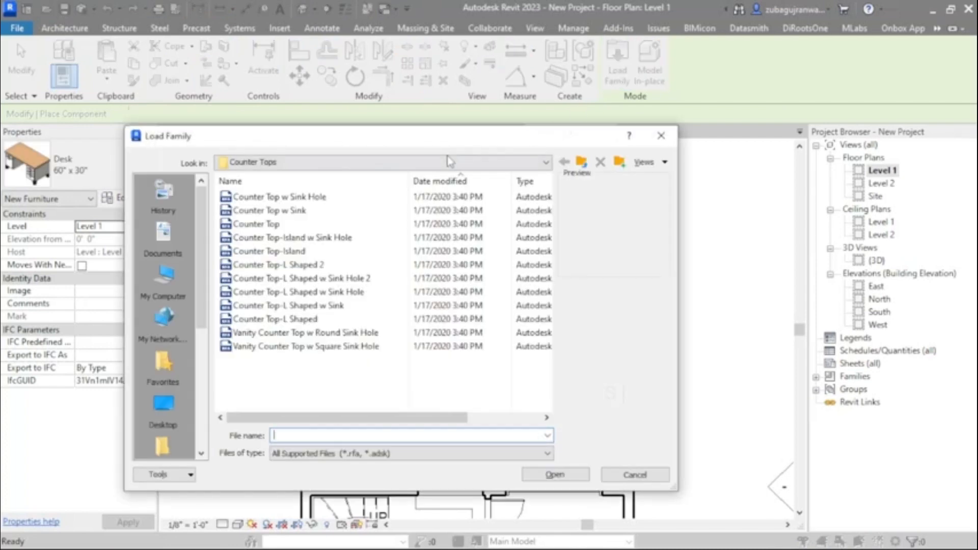
{"action": "left_click", "coordinate": [380, 162]}
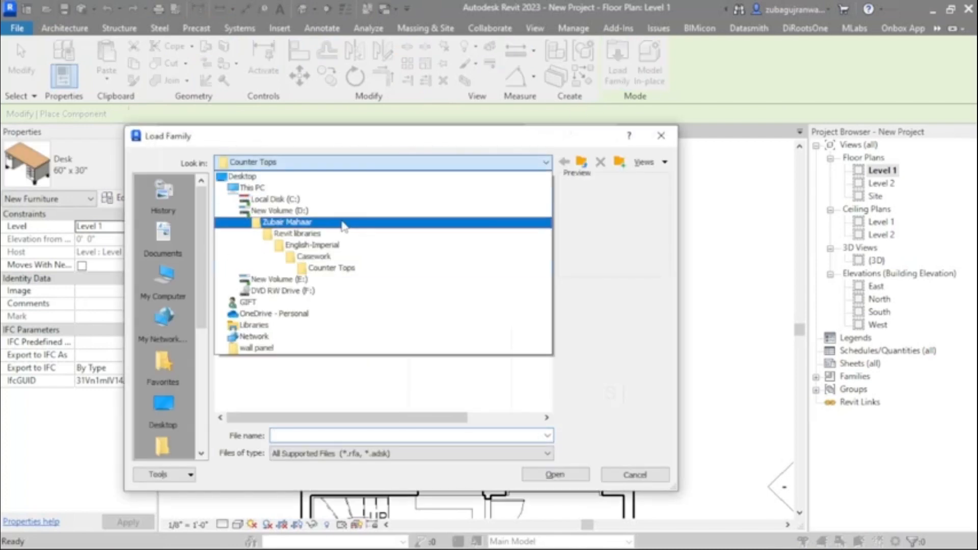
{"action": "left_click", "coordinate": [340, 243]}
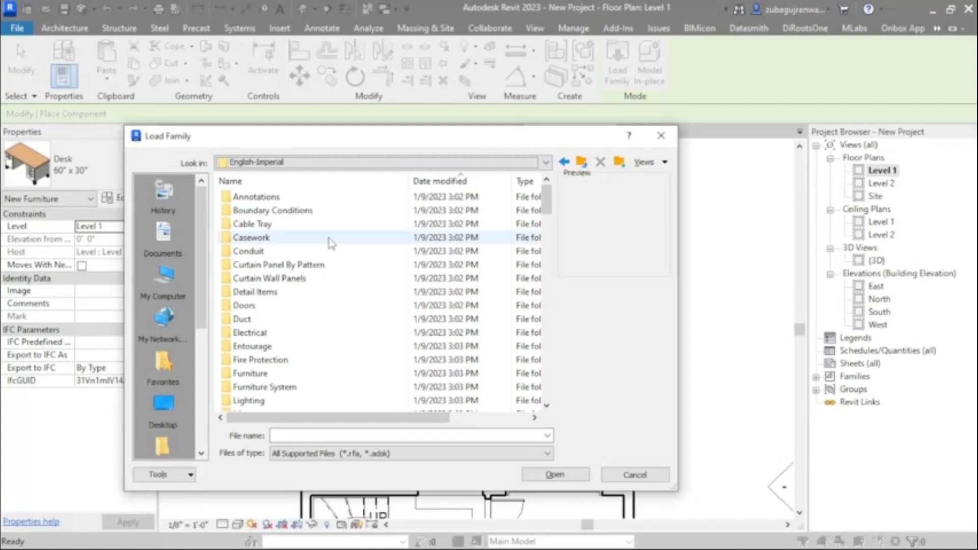
{"action": "scroll", "coordinate": [260, 204], "scroll_direction": "down", "scroll_amount": 2}
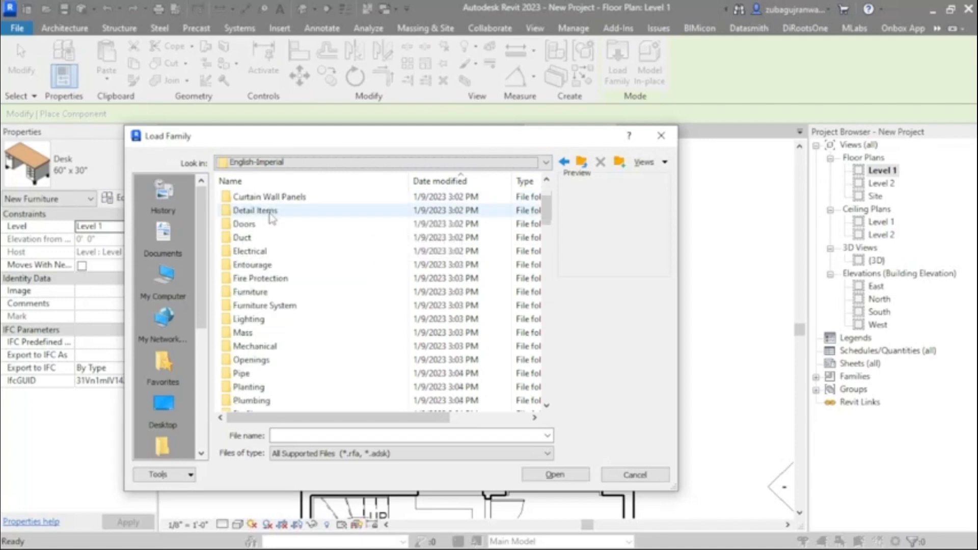
{"action": "scroll", "coordinate": [291, 252], "scroll_direction": "down", "scroll_amount": 1}
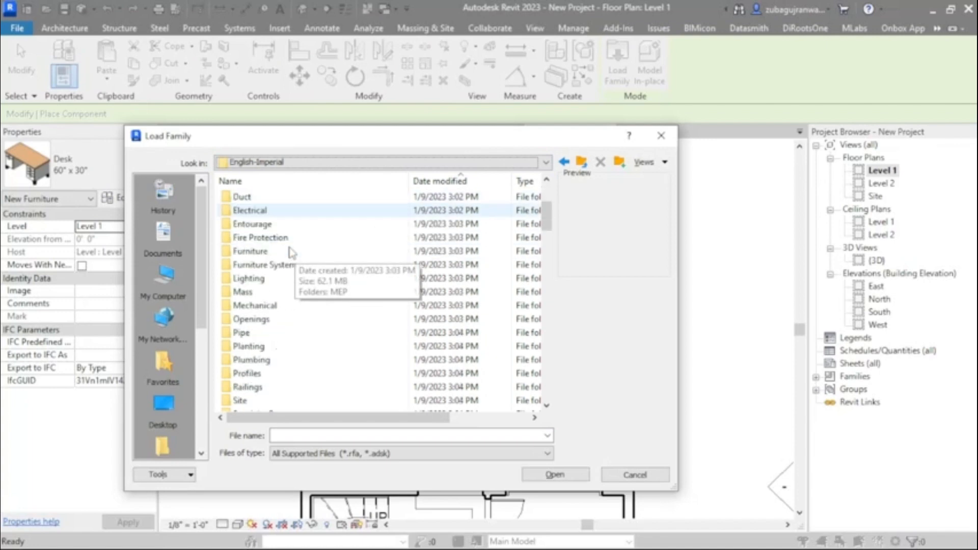
{"action": "double_click", "coordinate": [250, 252]}
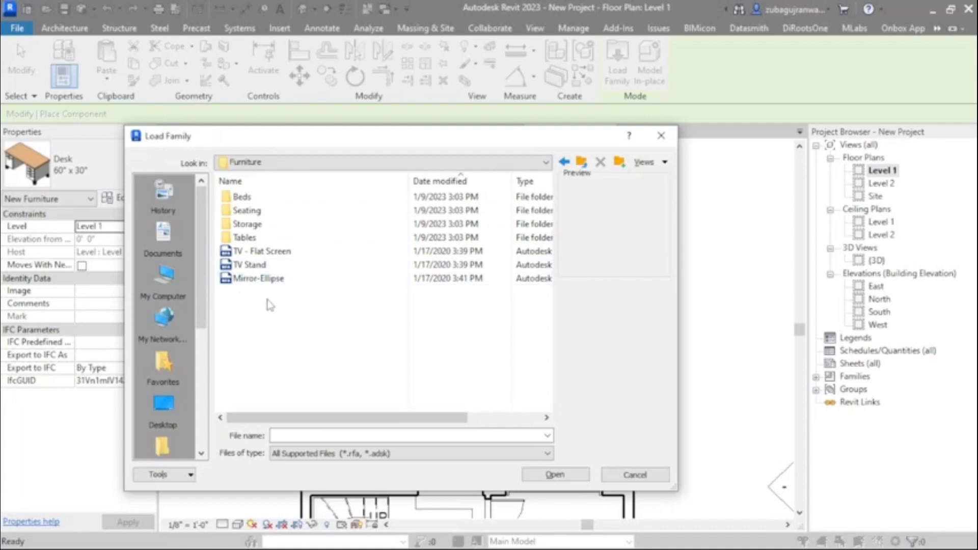
{"action": "double_click", "coordinate": [253, 202]}
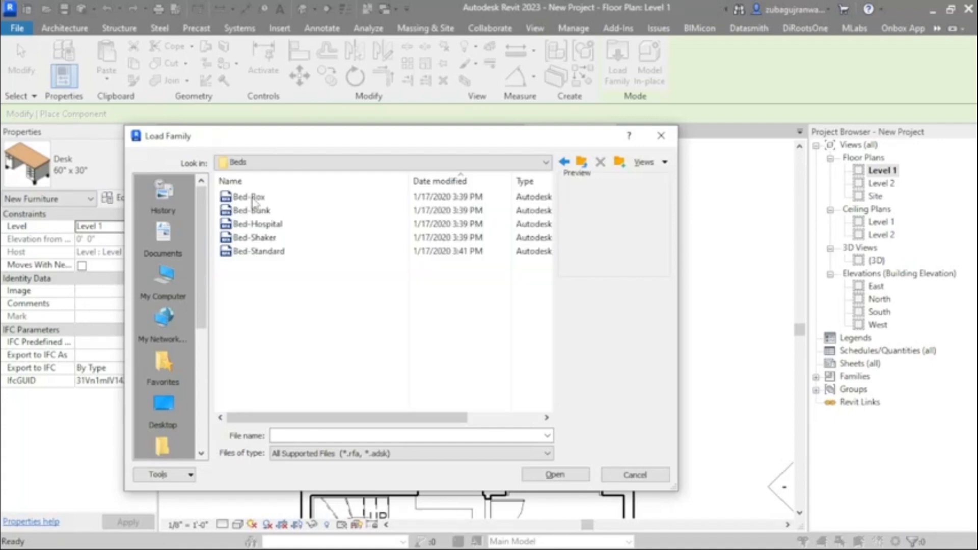
Step: Preview the bed families and load both Bed-Shaker and Bed-Standard into the project
{"action": "left_click", "coordinate": [253, 200]}
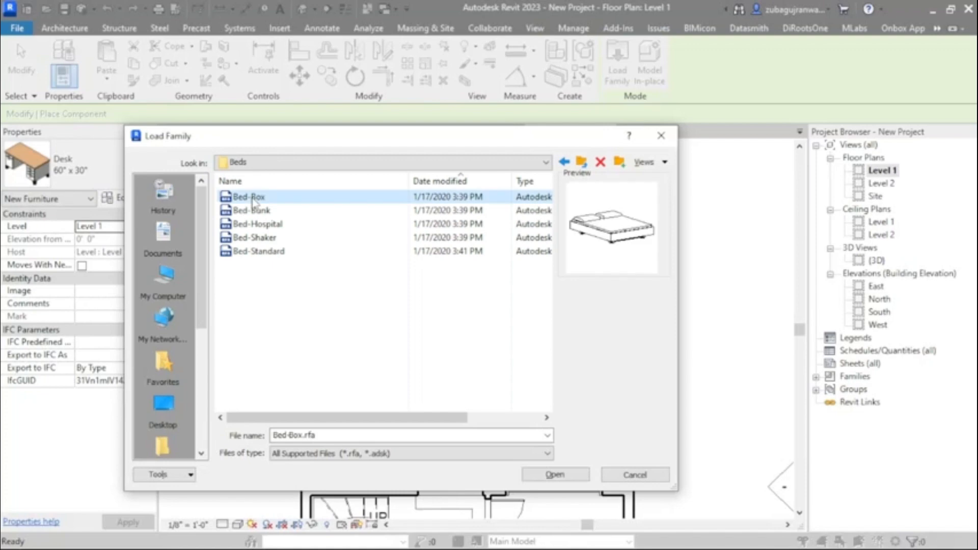
{"action": "left_click", "coordinate": [353, 206]}
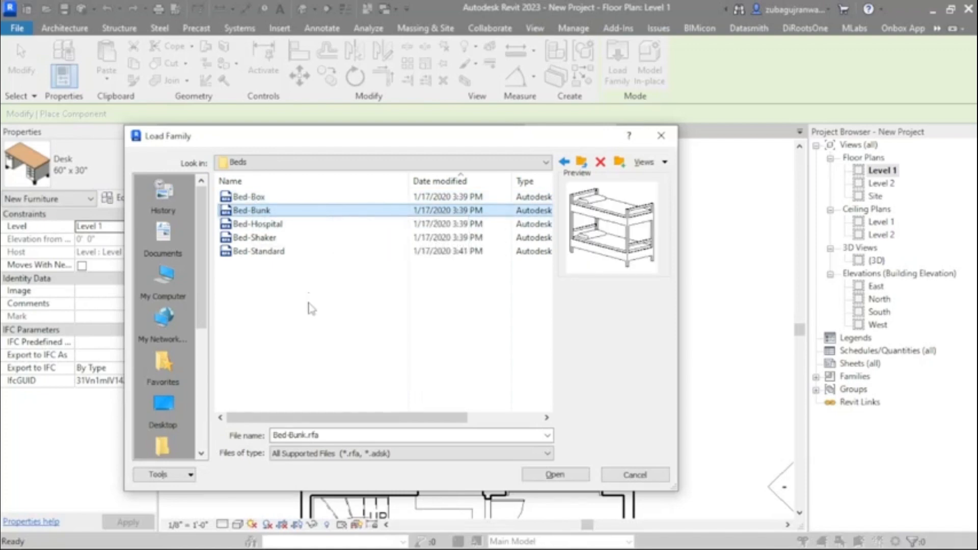
{"action": "key", "text": "Down"}
{"action": "key", "text": "Down"}
{"action": "key", "text": "Down"}
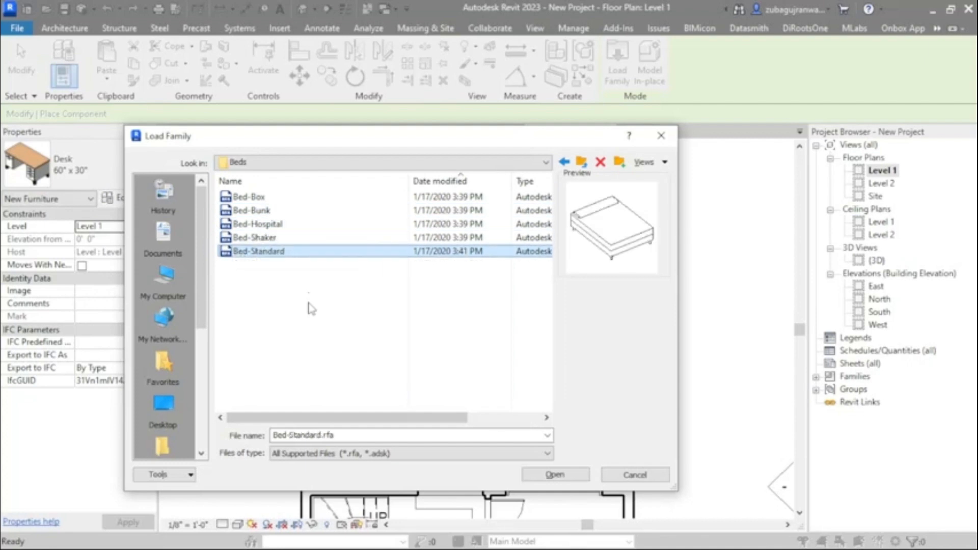
{"action": "key", "text": "Up"}
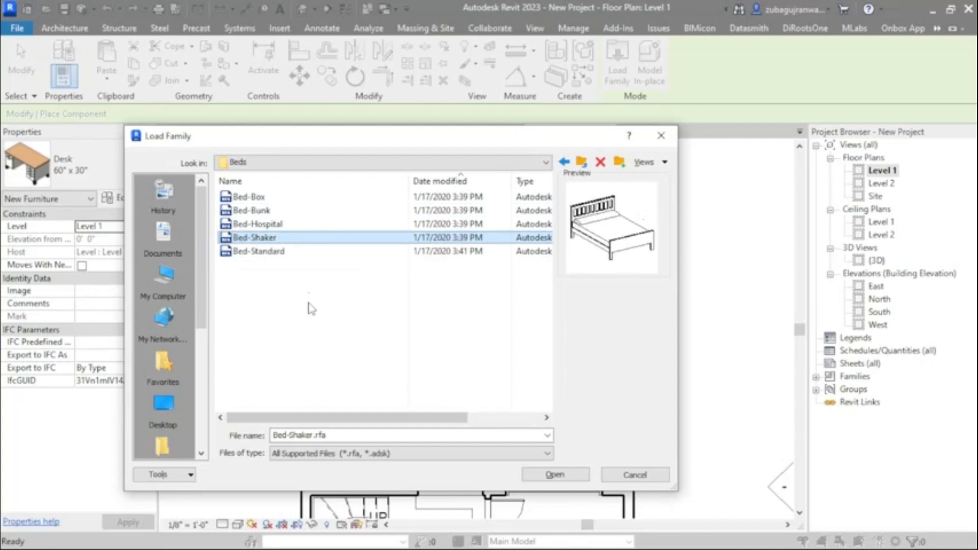
{"action": "left_click", "coordinate": [261, 251]}
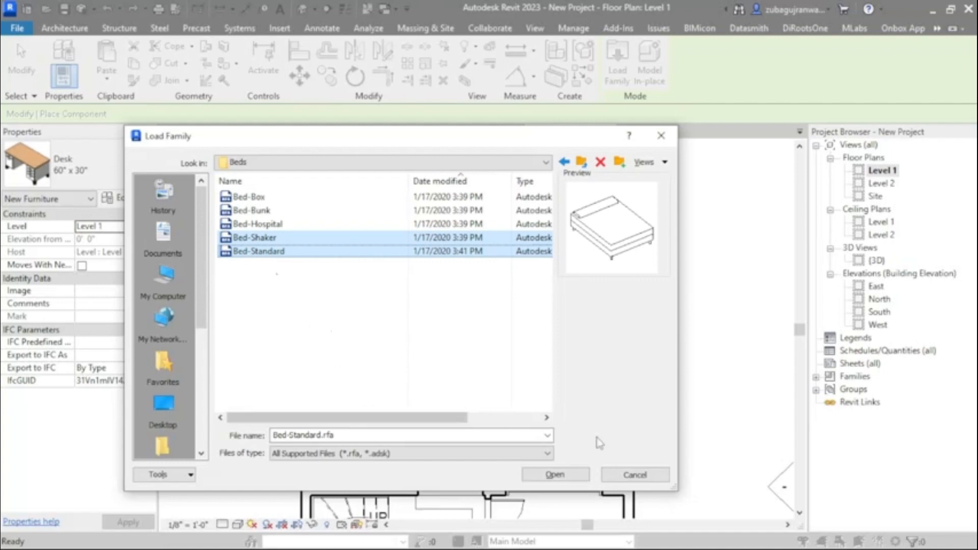
{"action": "left_click", "coordinate": [556, 475]}
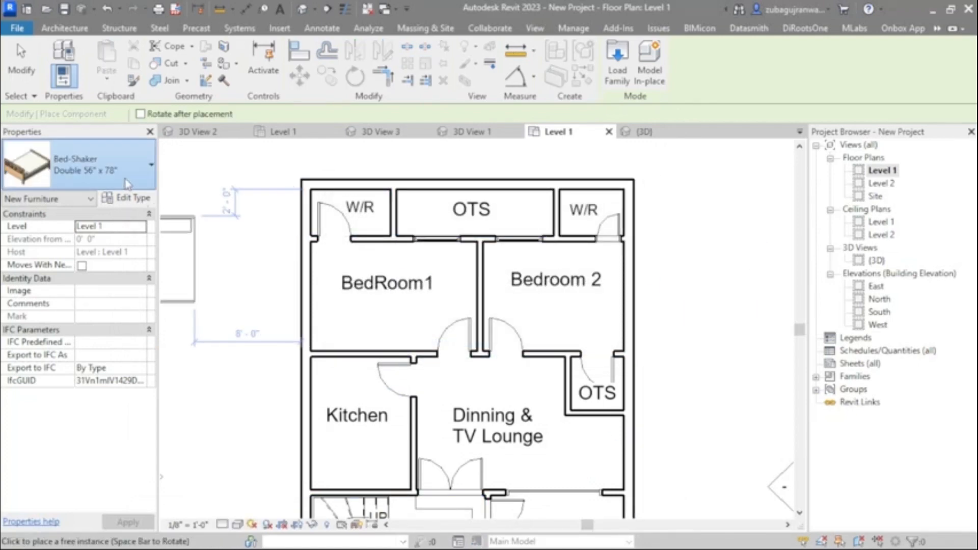
Step: Review the loaded bed sizes and choose the Bed-Shaker type Double 56" x 78" for placement
{"action": "left_click", "coordinate": [83, 179]}
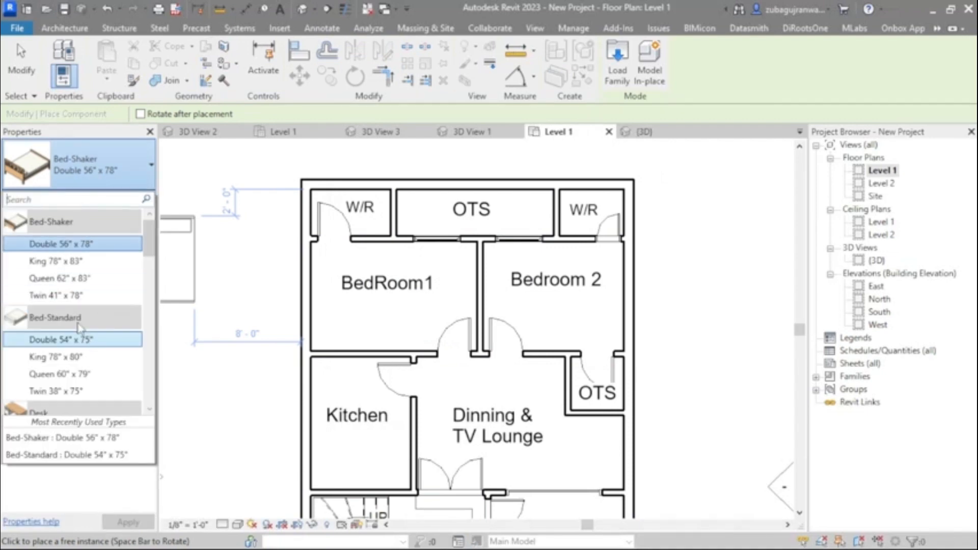
{"action": "mouse_move", "coordinate": [70, 249]}
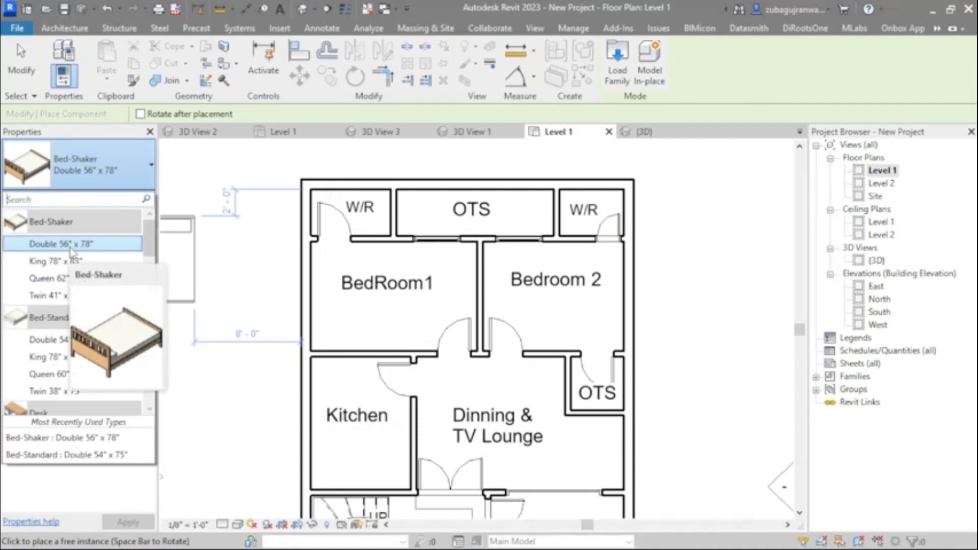
{"action": "mouse_move", "coordinate": [95, 267]}
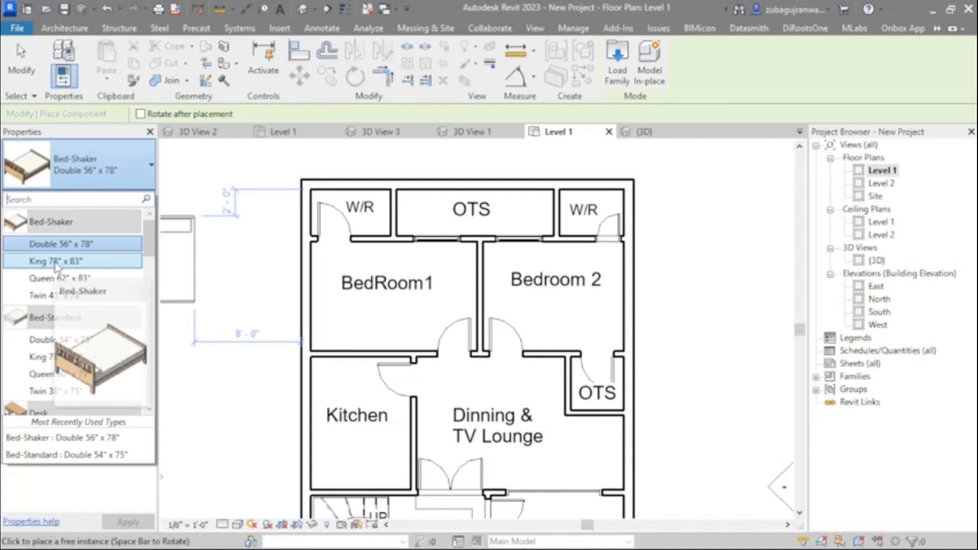
{"action": "mouse_move", "coordinate": [102, 283]}
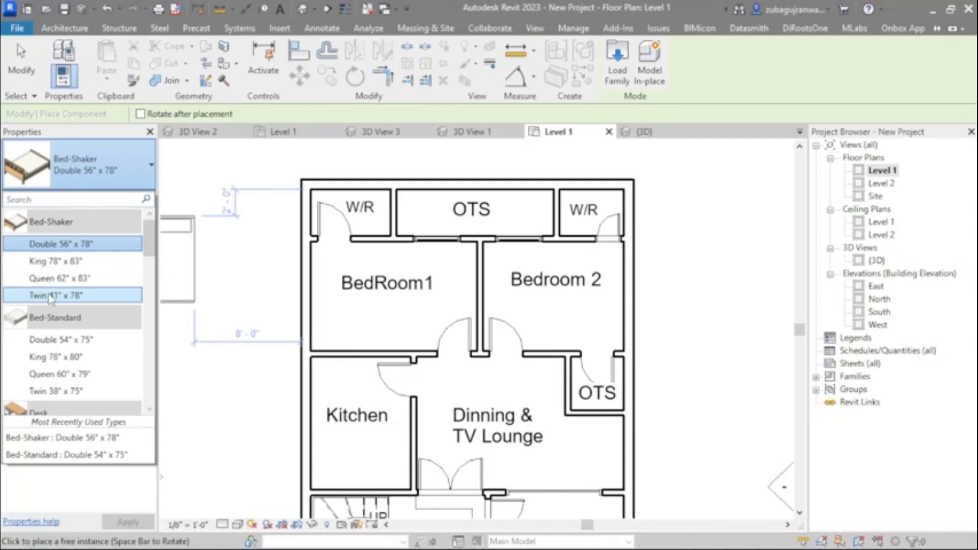
{"action": "mouse_move", "coordinate": [57, 300]}
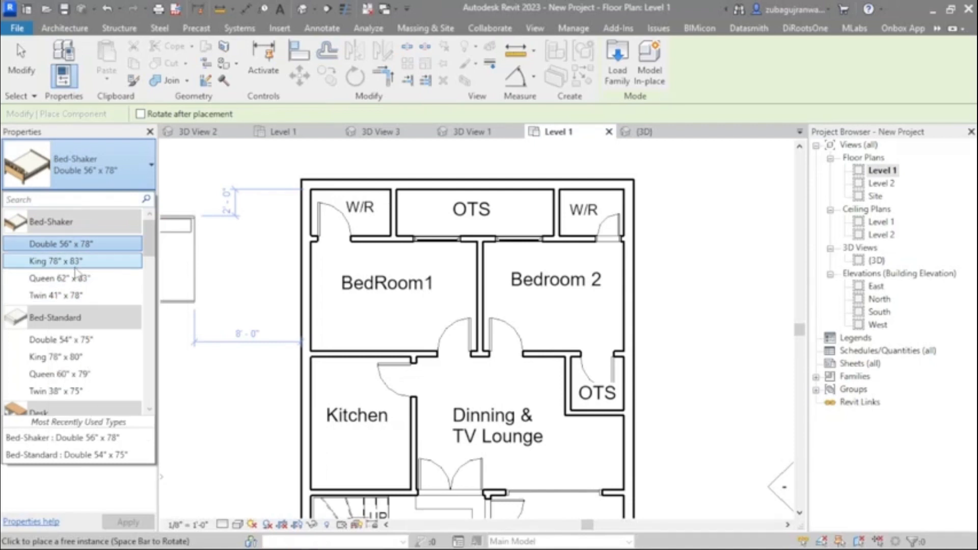
{"action": "left_click", "coordinate": [77, 245]}
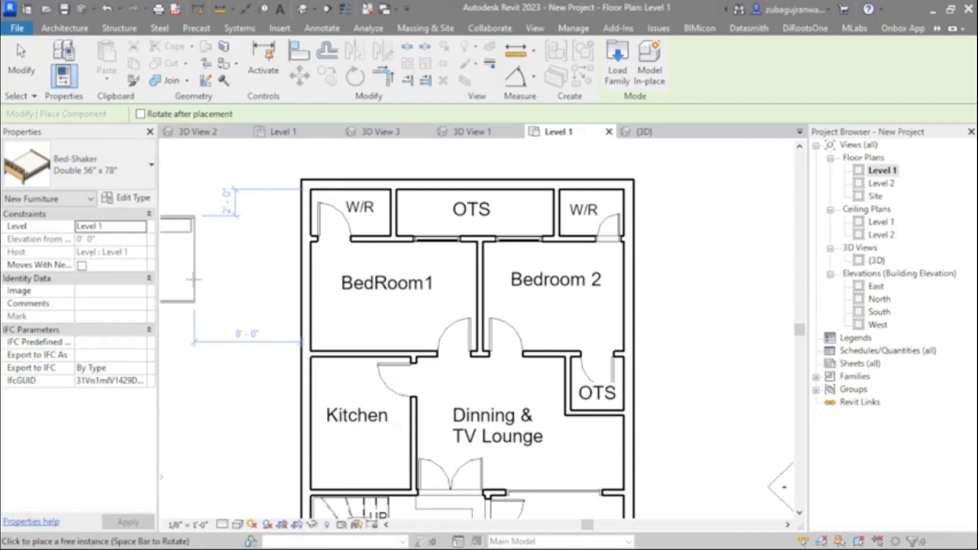
Step: Place the bed in BedRoom1, rotated with its pillow end against the wall shared with Bedroom 2, about 2'-3" from the kitchen-side wall
{"action": "scroll", "coordinate": [387, 259], "scroll_direction": "up", "scroll_amount": 2}
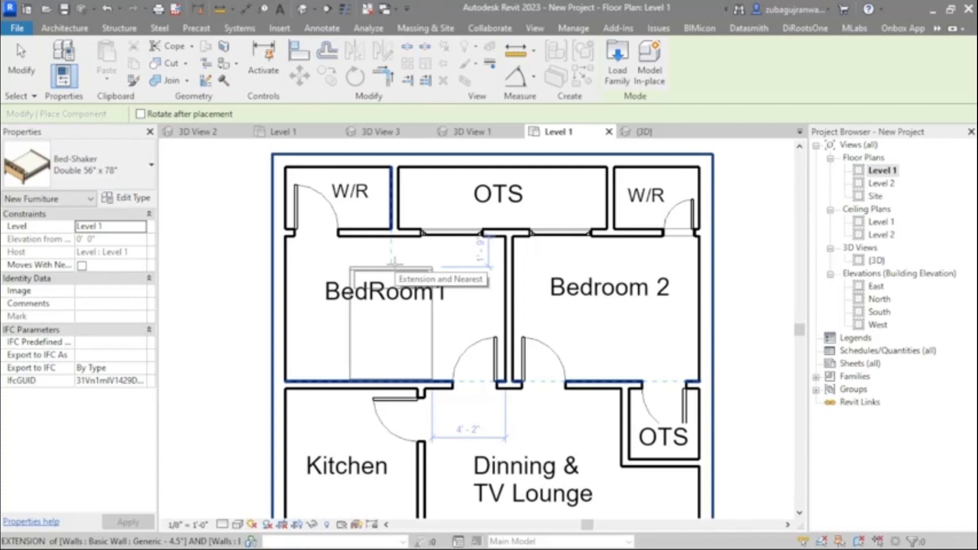
{"action": "key", "text": "space"}
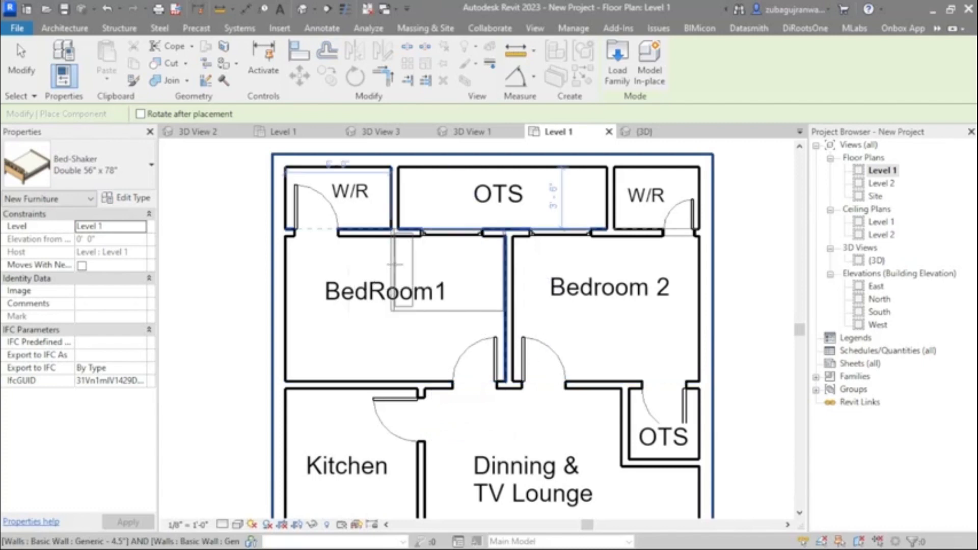
{"action": "key", "text": "space"}
{"action": "key", "text": "space"}
{"action": "key", "text": "space"}
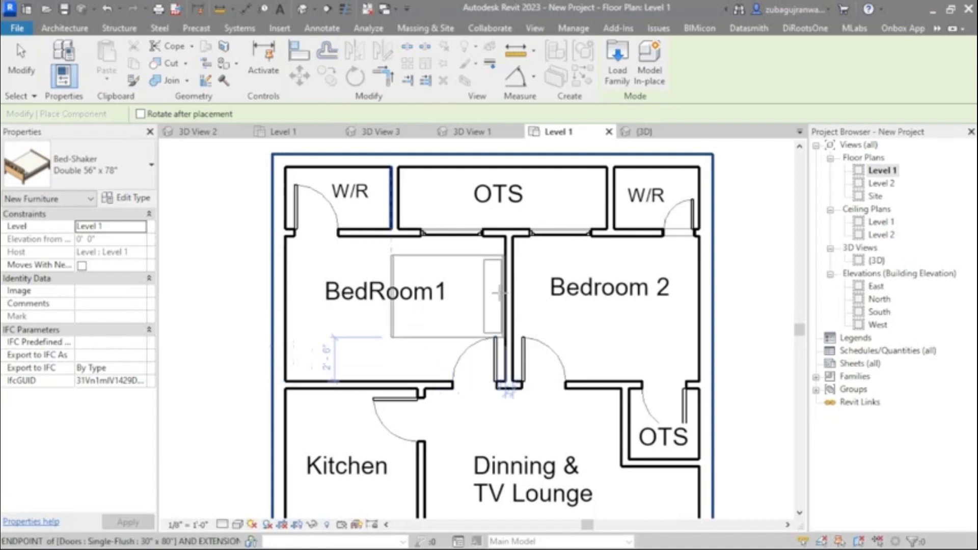
{"action": "scroll", "coordinate": [502, 292], "scroll_direction": "up", "scroll_amount": 3}
{"action": "scroll", "coordinate": [502, 293], "scroll_direction": "up", "scroll_amount": 2}
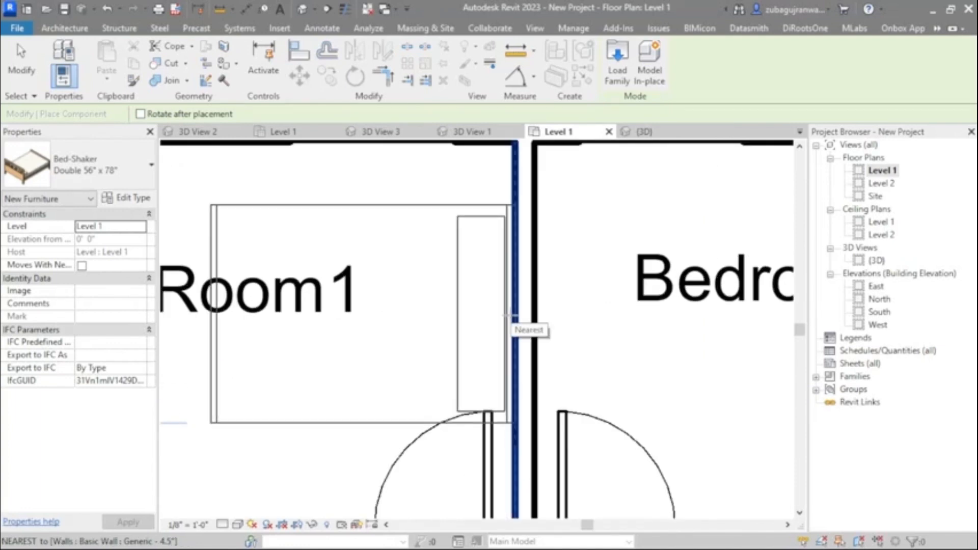
{"action": "scroll", "coordinate": [568, 247], "scroll_direction": "down", "scroll_amount": 3}
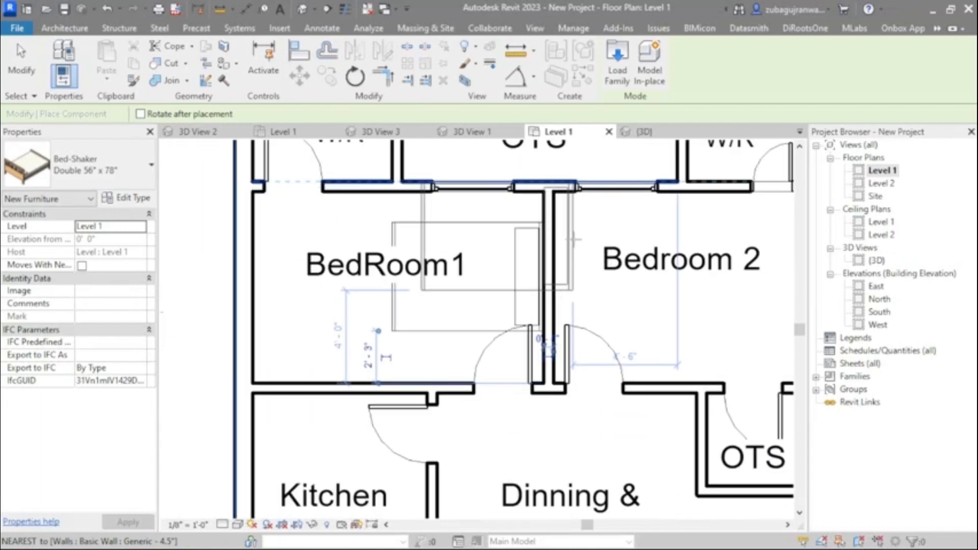
{"action": "key", "text": "Escape"}
{"action": "key", "text": "Escape"}
Step: Duplicate the placed bed's type under the name Double 6' x 3'6"
{"action": "left_click", "coordinate": [479, 232]}
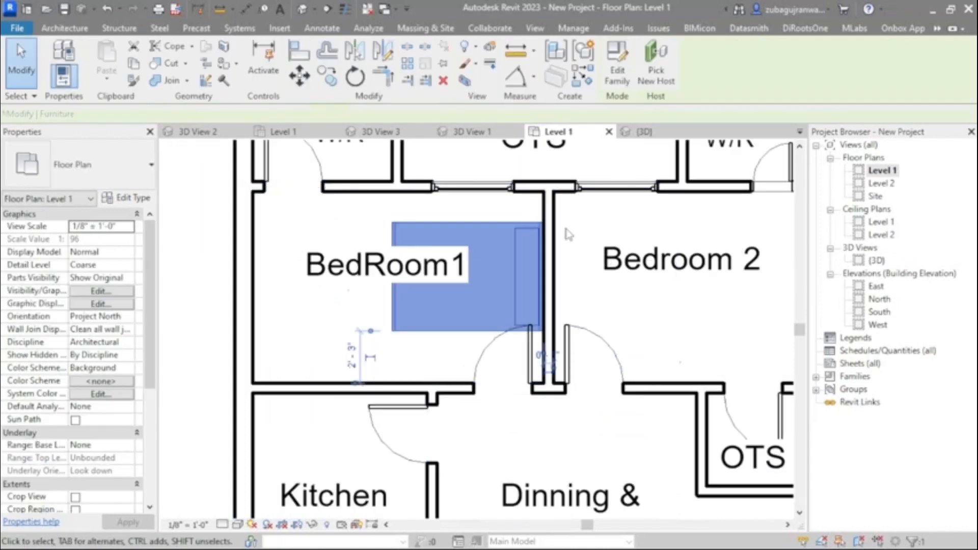
{"action": "scroll", "coordinate": [569, 235], "scroll_direction": "up", "scroll_amount": 2}
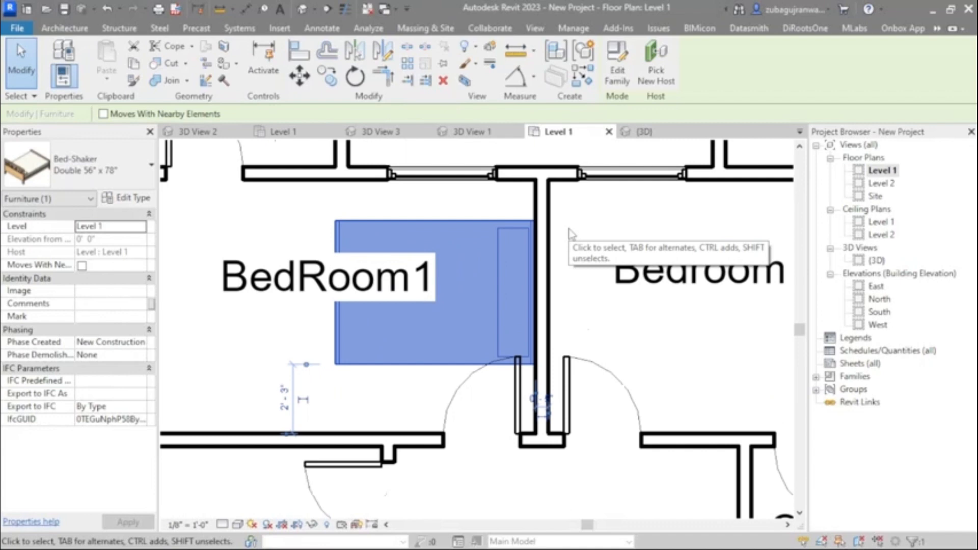
{"action": "left_click", "coordinate": [135, 199]}
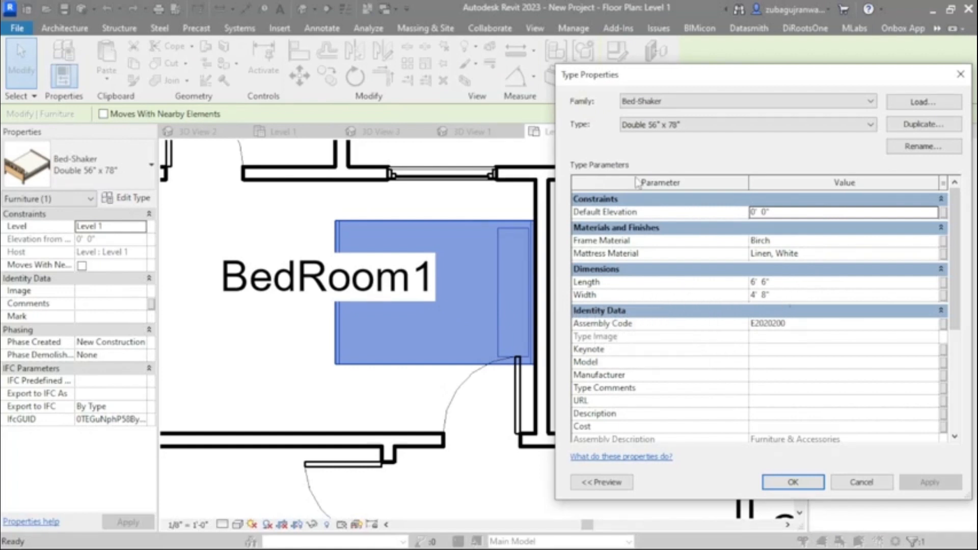
{"action": "left_click", "coordinate": [924, 125]}
{"action": "left_click_drag", "start_coordinate": [654, 386], "coordinate": [597, 390]}
{"action": "key", "text": "BackSpace"}
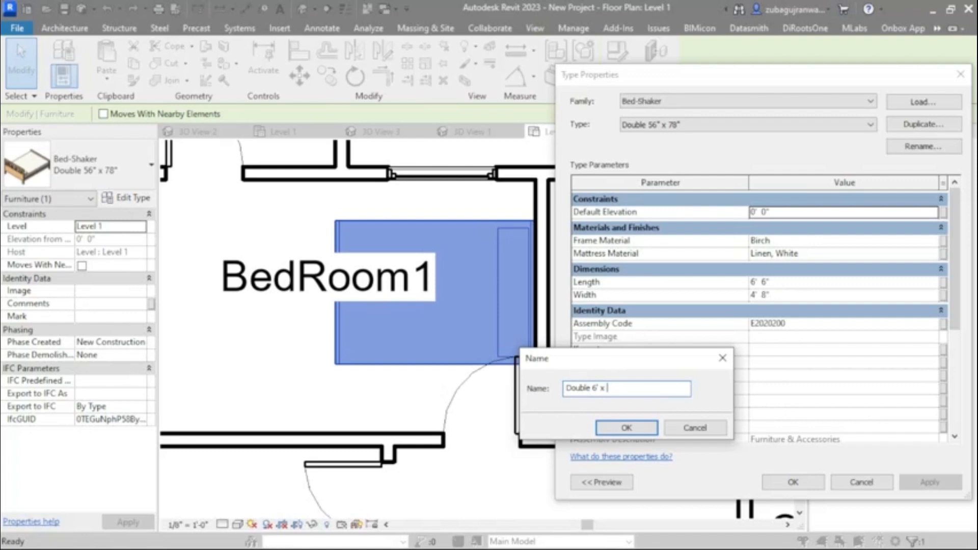
{"action": "type", "text": "6' x 3'6\""}
{"action": "left_click", "coordinate": [627, 427]}
Step: Set the new bed type's length to 6' and width to 3' 6", and apply it to the BedRoom1 bed
{"action": "left_click", "coordinate": [795, 282]}
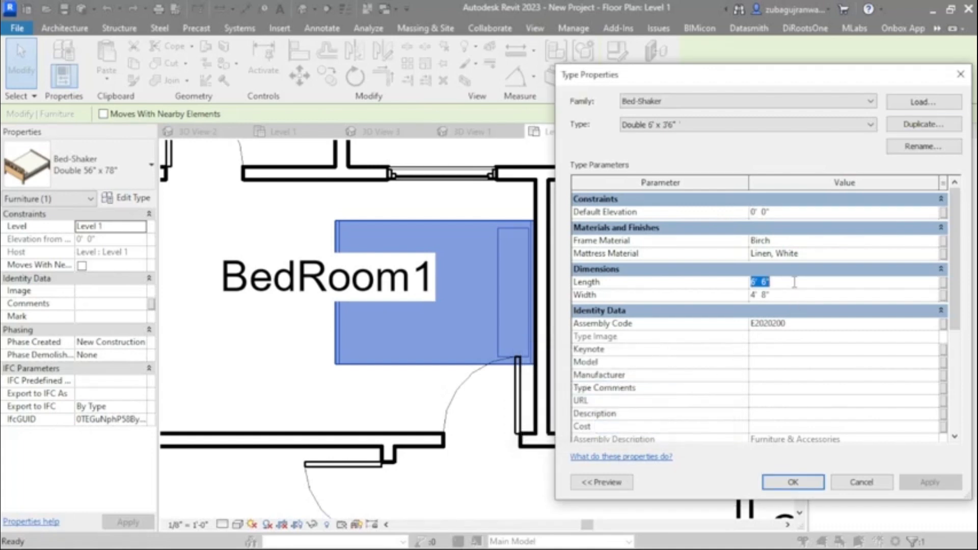
{"action": "type", "text": "6"}
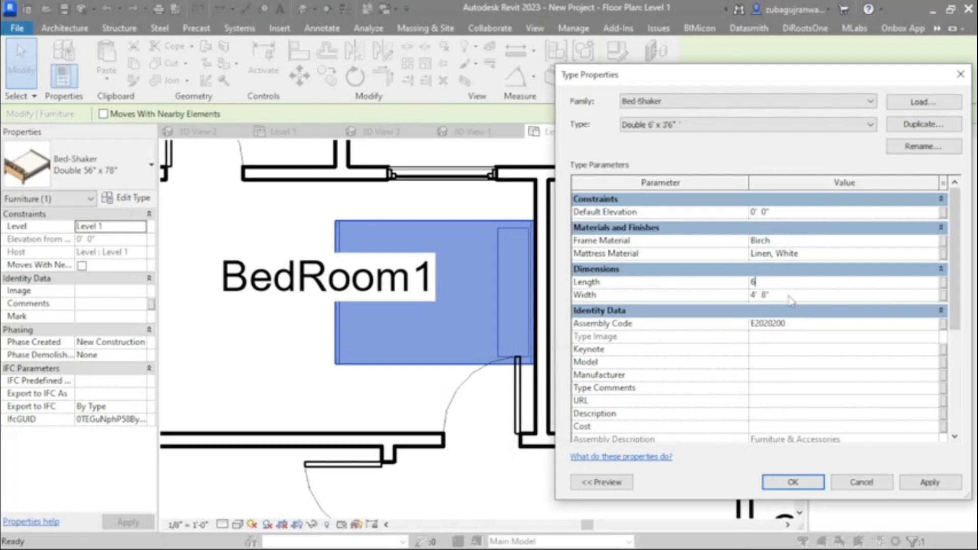
{"action": "left_click", "coordinate": [789, 296]}
{"action": "type", "text": "3 6"}
{"action": "left_click", "coordinate": [786, 478]}
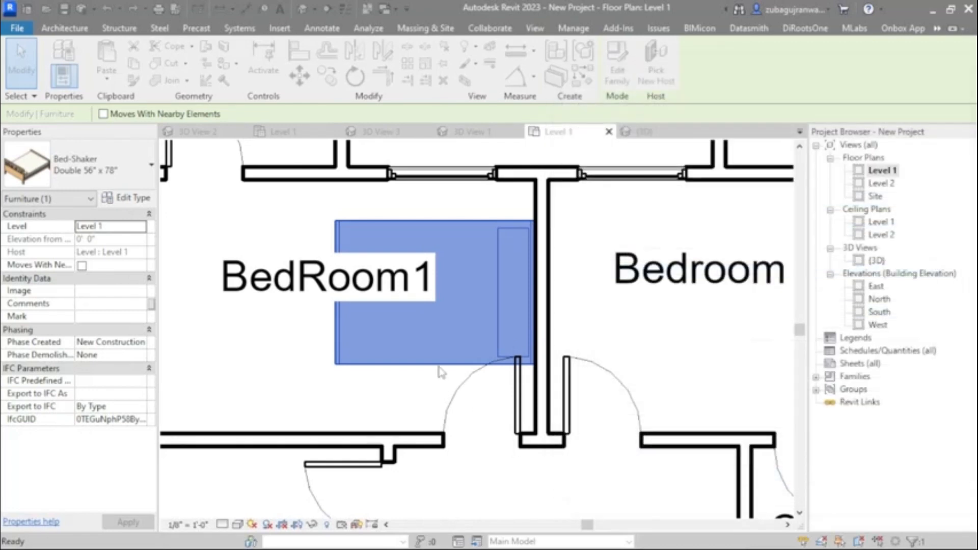
{"action": "scroll", "coordinate": [405, 236], "scroll_direction": "up", "scroll_amount": 2}
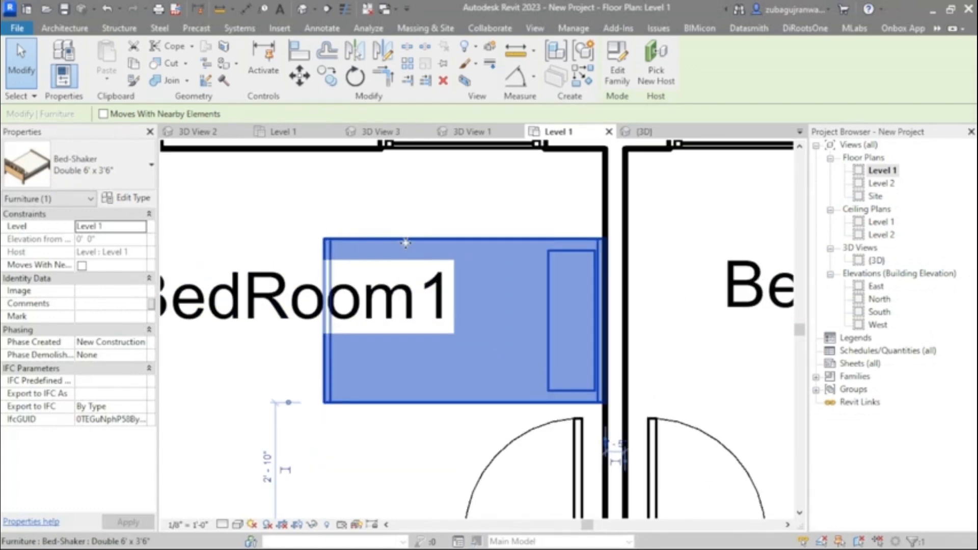
{"action": "scroll", "coordinate": [405, 243], "scroll_direction": "down", "scroll_amount": 2}
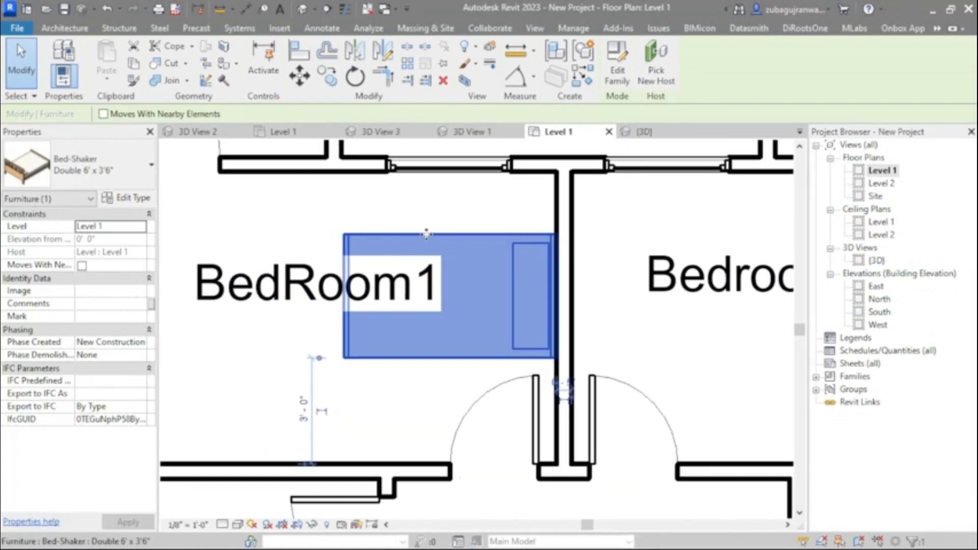
Step: Move the BedRoom1 bed away from the door-side wall until it sits 3'-3" from that wall
{"action": "key", "text": "Up"}
{"action": "key", "text": "Up"}
{"action": "key", "text": "Up"}
{"action": "key", "text": "Up"}
{"action": "key", "text": "Up"}
{"action": "key", "text": "Up"}
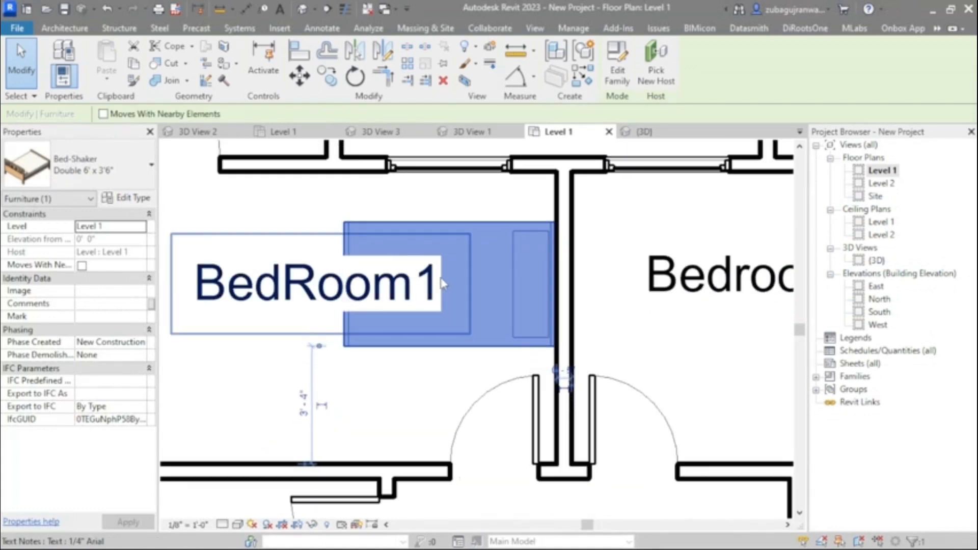
{"action": "key", "text": "Down"}
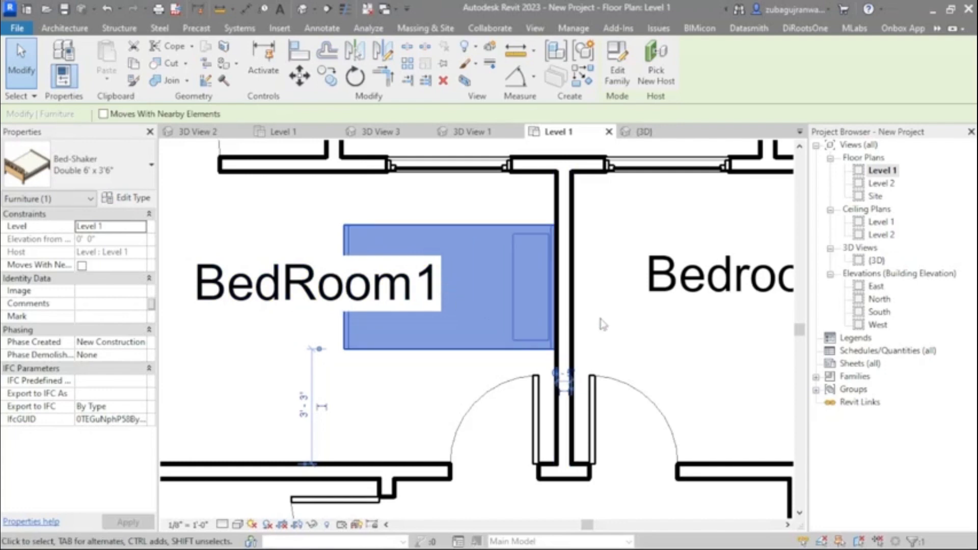
{"action": "key", "text": "Escape"}
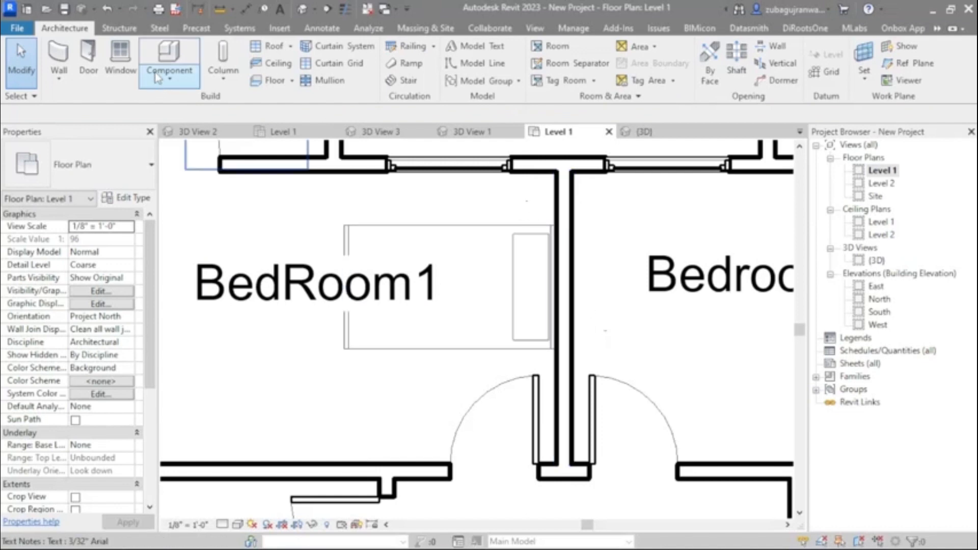
Step: Load the Cabinet-File 2 Drawer family from the Storage folder of the Furniture library for placement
{"action": "left_click", "coordinate": [171, 53]}
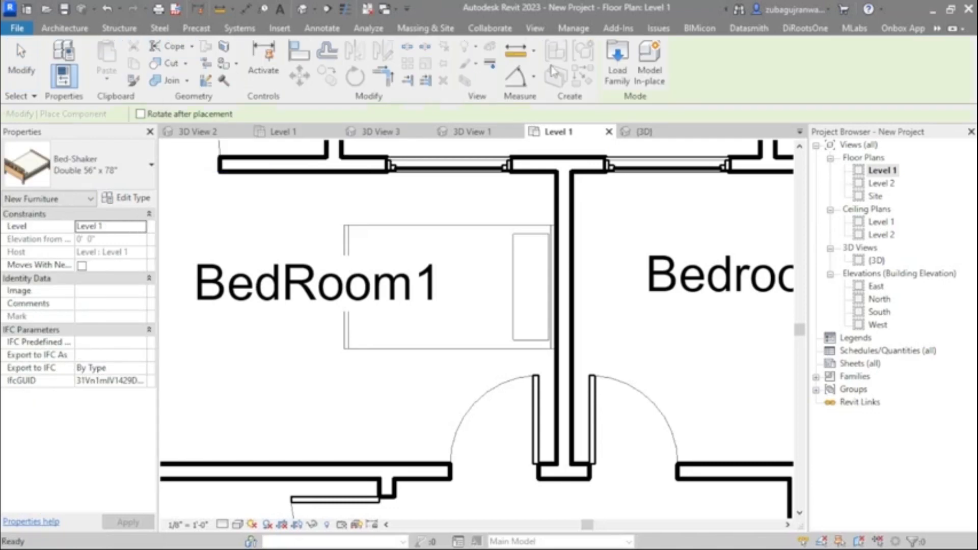
{"action": "left_click", "coordinate": [617, 64]}
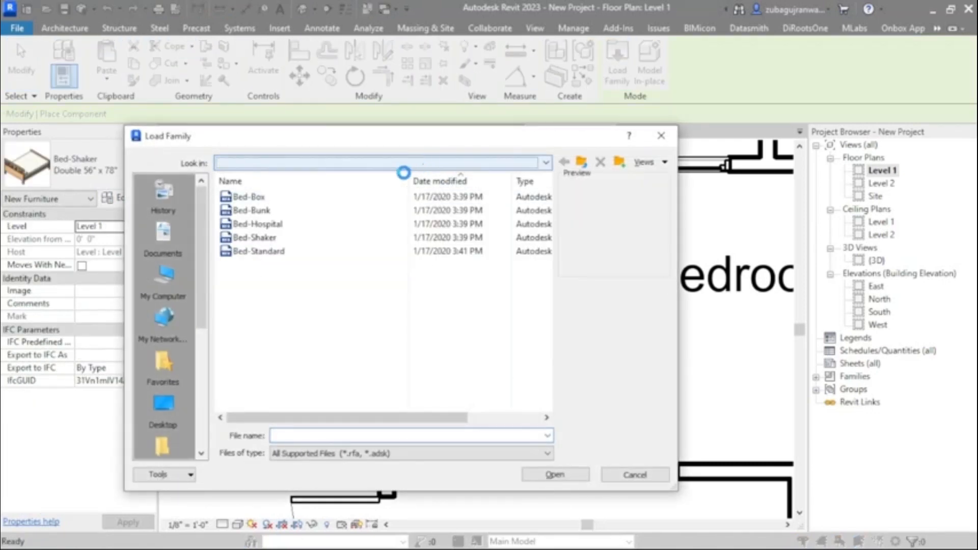
{"action": "left_click", "coordinate": [401, 163]}
{"action": "left_click", "coordinate": [315, 256]}
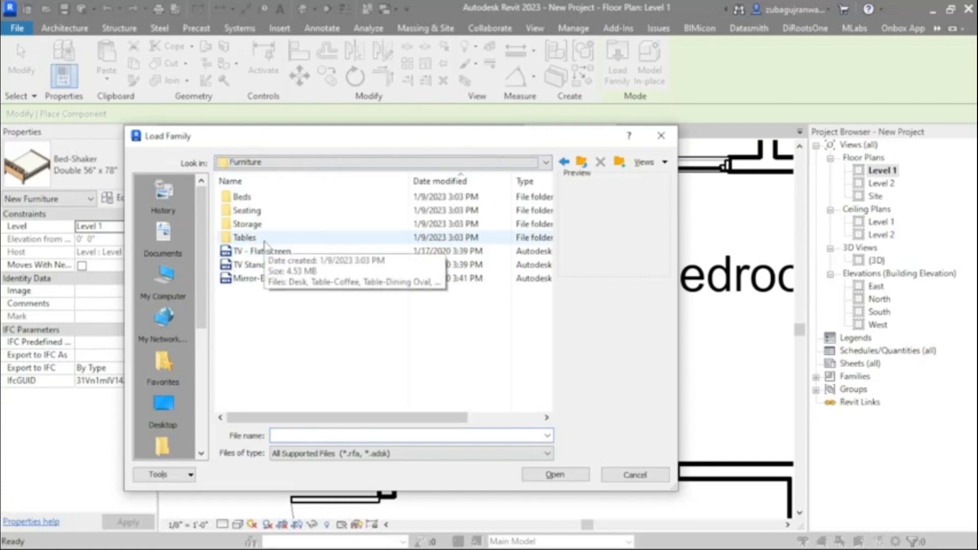
{"action": "double_click", "coordinate": [258, 225]}
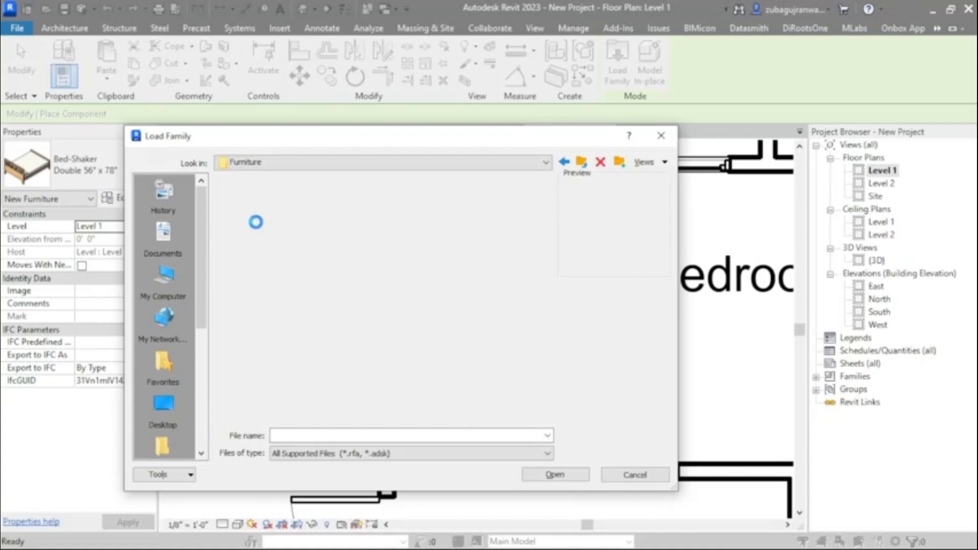
{"action": "left_click", "coordinate": [261, 200]}
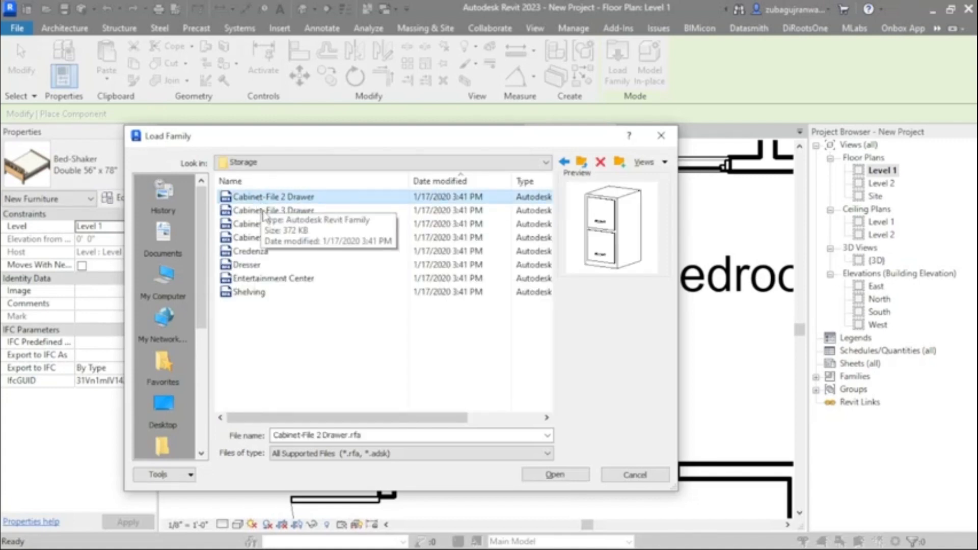
{"action": "left_click", "coordinate": [261, 214]}
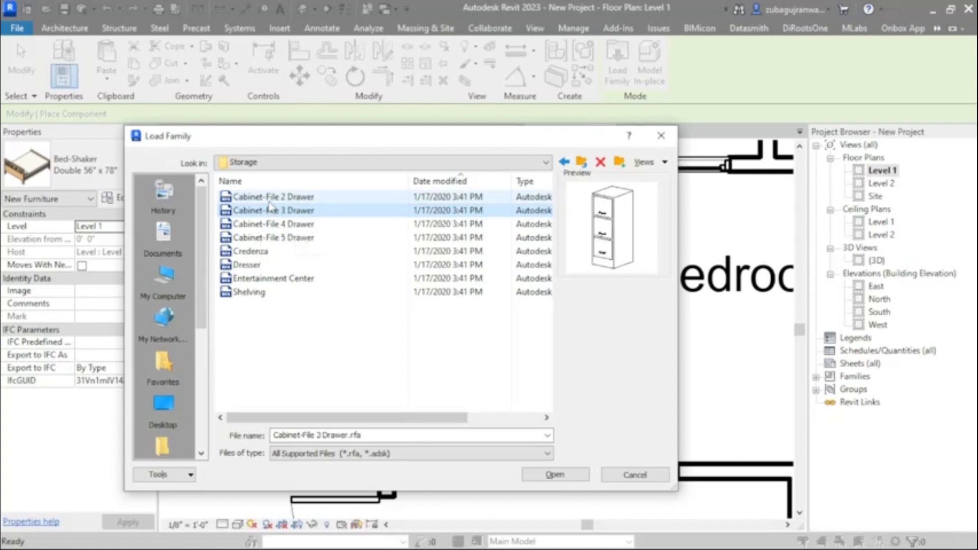
{"action": "left_click", "coordinate": [270, 202]}
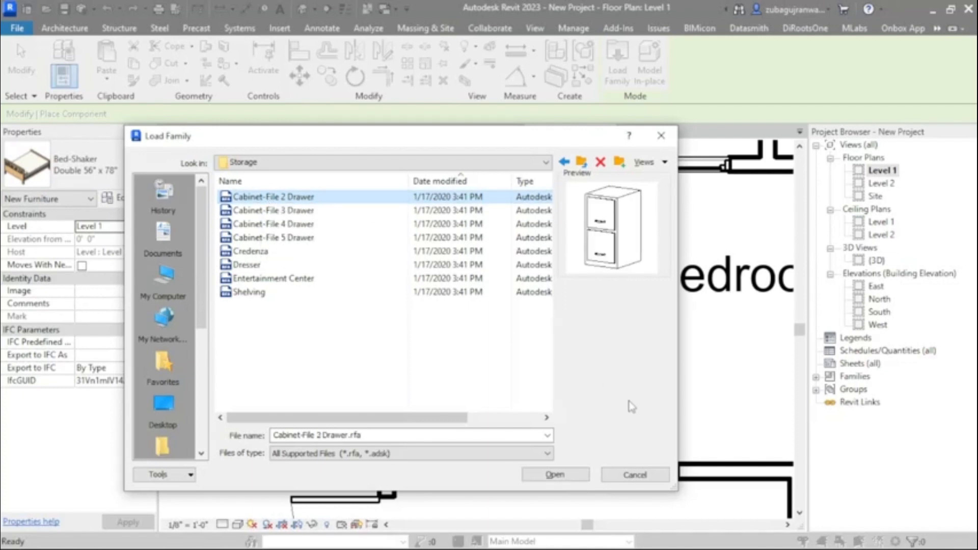
{"action": "left_click", "coordinate": [556, 475]}
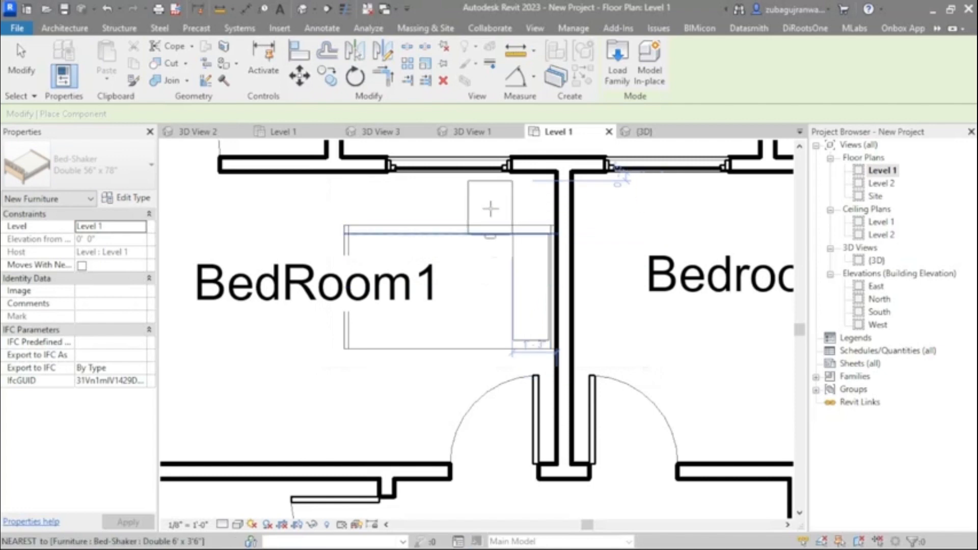
Step: Place a 15" x 18" two-drawer cabinet between the bed and the window wall, its back to the shared wall and handle facing into BedRoom1
{"action": "scroll", "coordinate": [501, 197], "scroll_direction": "up", "scroll_amount": 2}
{"action": "key", "text": "space"}
{"action": "key", "text": "space"}
{"action": "key", "text": "space"}
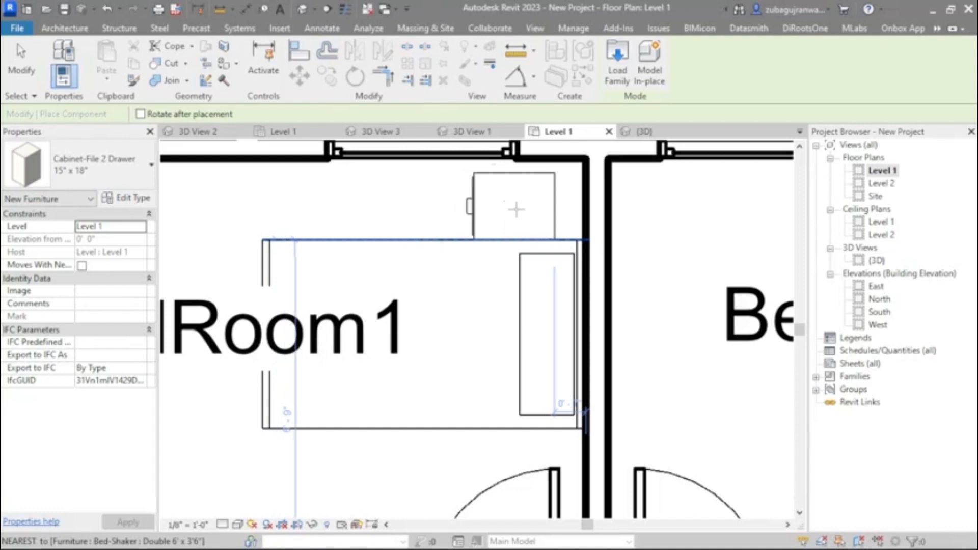
{"action": "scroll", "coordinate": [515, 208], "scroll_direction": "up", "scroll_amount": 3}
{"action": "scroll", "coordinate": [515, 205], "scroll_direction": "down", "scroll_amount": 3}
{"action": "scroll", "coordinate": [522, 183], "scroll_direction": "up", "scroll_amount": 3}
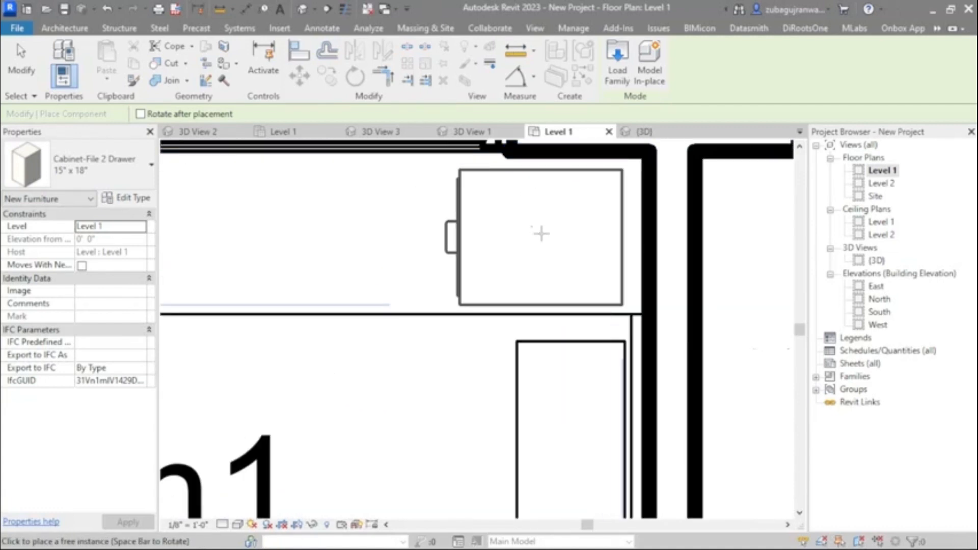
{"action": "scroll", "coordinate": [490, 196], "scroll_direction": "down", "scroll_amount": 4}
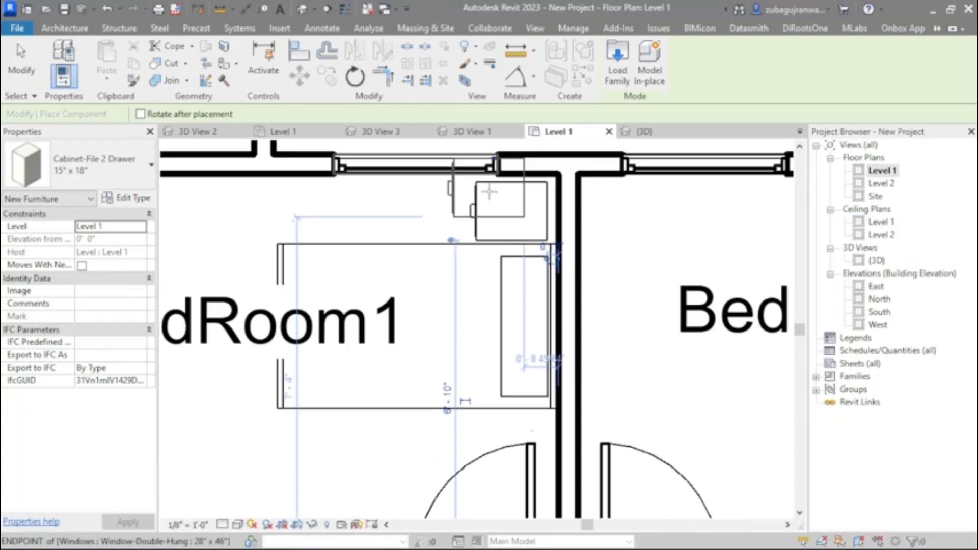
Step: Place a second 15" x 18" two-drawer cabinet on the door side of the bed, near the pillow end, and end placement
{"action": "scroll", "coordinate": [497, 345], "scroll_direction": "up", "scroll_amount": 4}
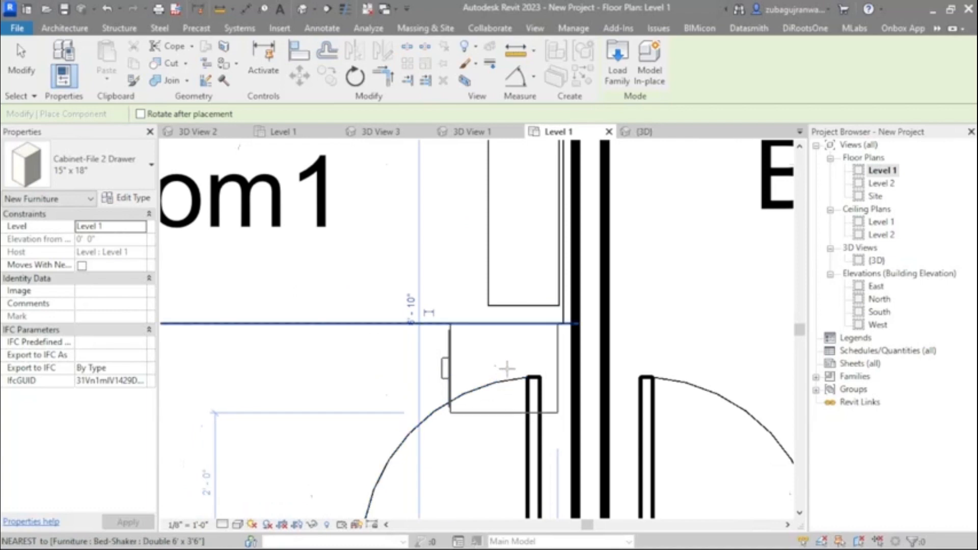
{"action": "scroll", "coordinate": [507, 378], "scroll_direction": "up", "scroll_amount": 2}
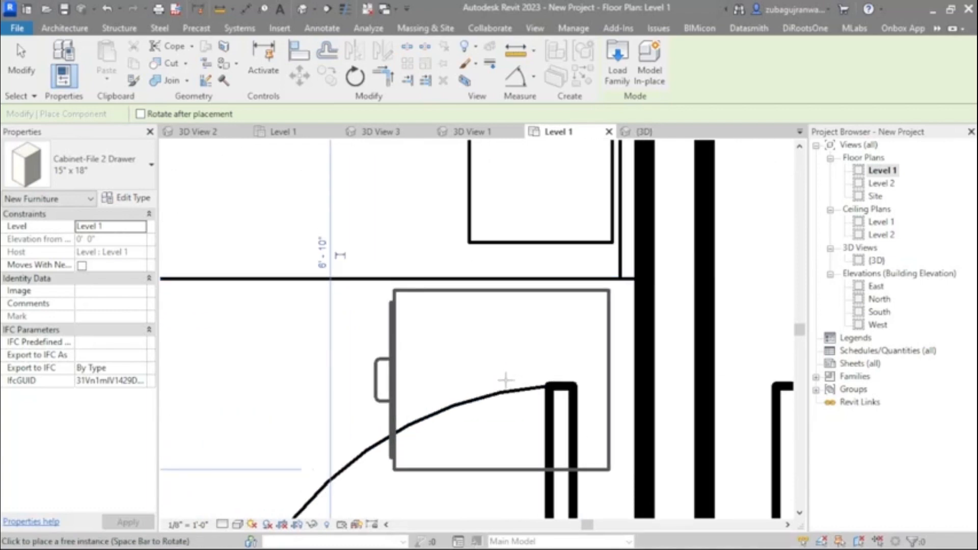
{"action": "left_click", "coordinate": [508, 382]}
{"action": "key", "text": "Escape"}
{"action": "scroll", "coordinate": [493, 377], "scroll_direction": "down", "scroll_amount": 5}
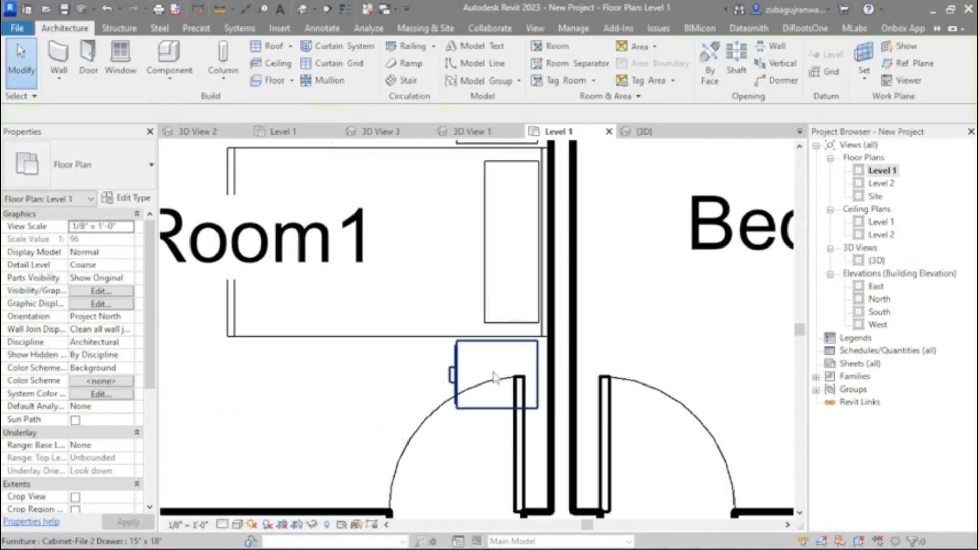
Step: Duplicate the window-side cabinet's type under the name 10" x 12"
{"action": "scroll", "coordinate": [504, 233], "scroll_direction": "up", "scroll_amount": 2}
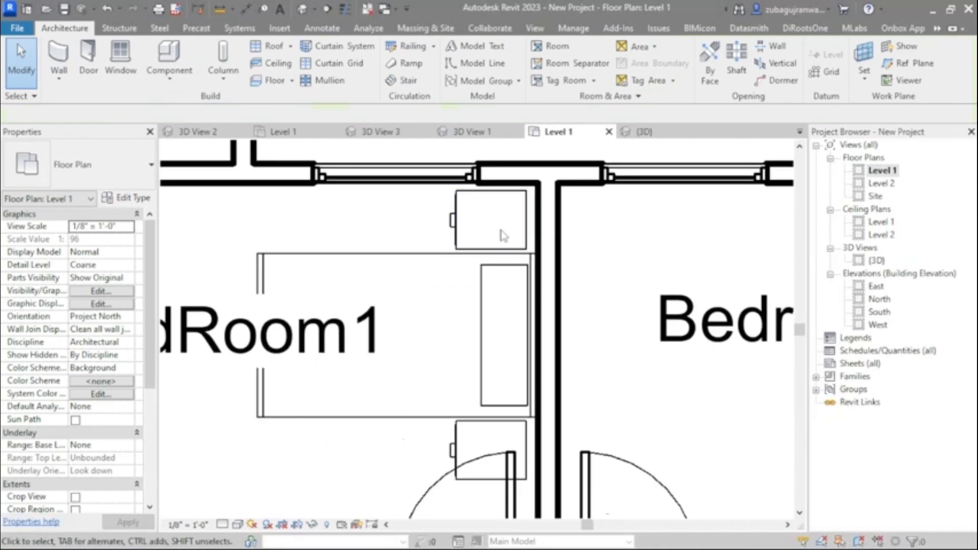
{"action": "left_click", "coordinate": [501, 249]}
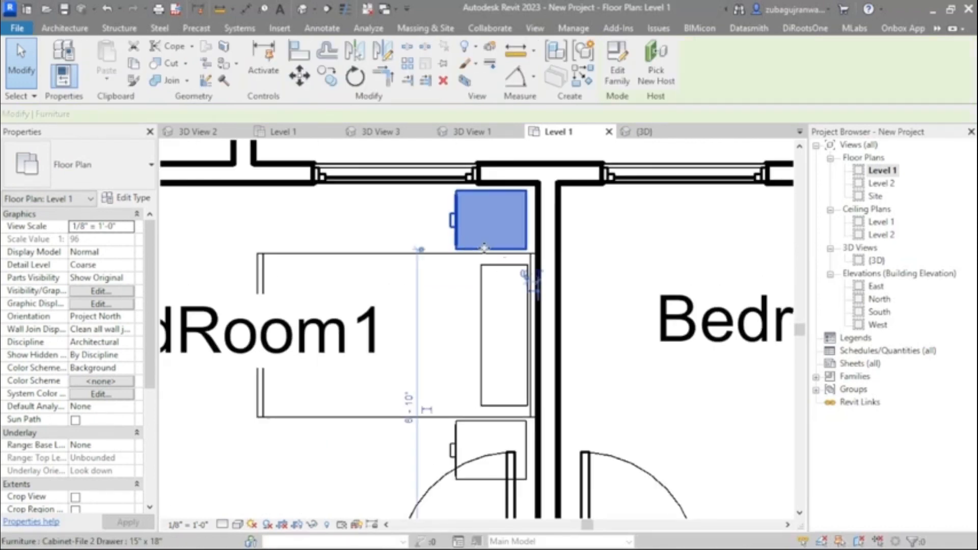
{"action": "left_click", "coordinate": [126, 200]}
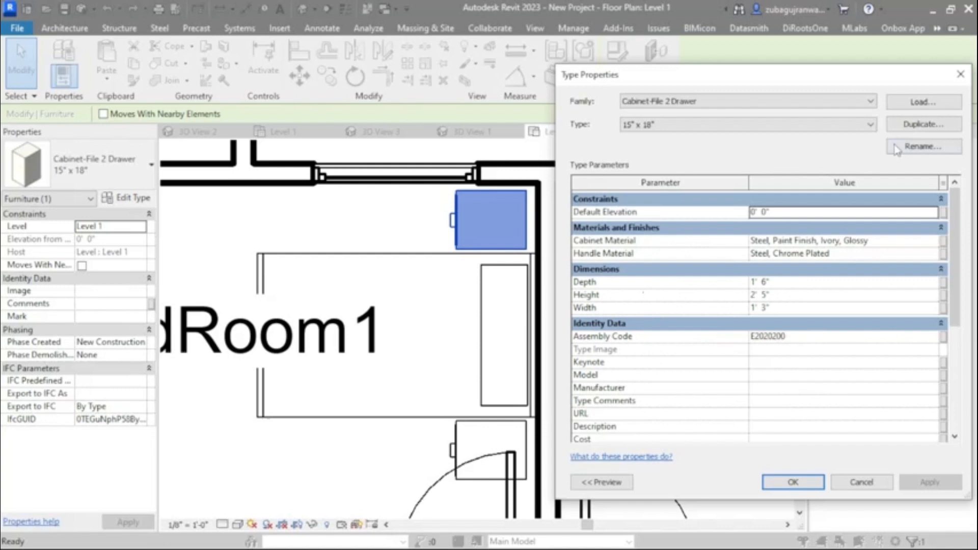
{"action": "left_click", "coordinate": [903, 131]}
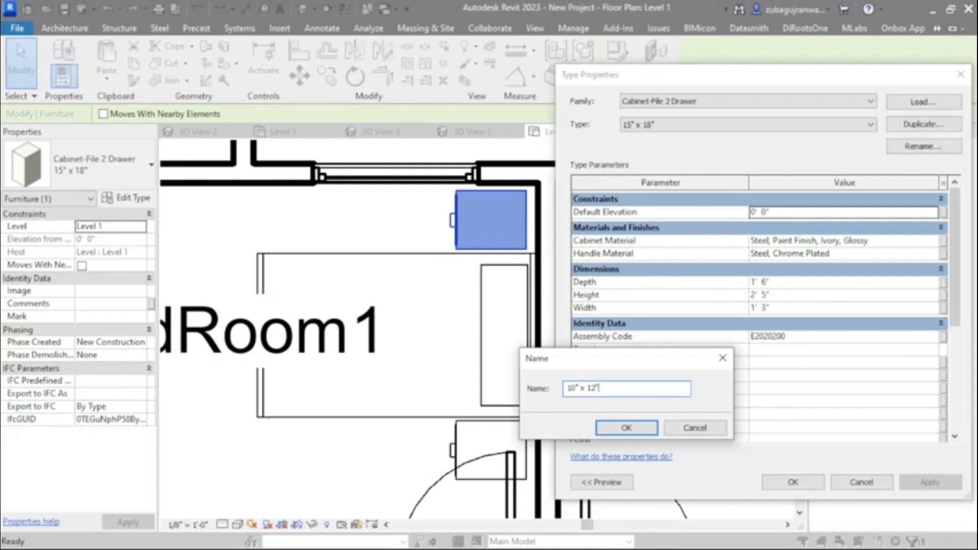
{"action": "left_click", "coordinate": [636, 432]}
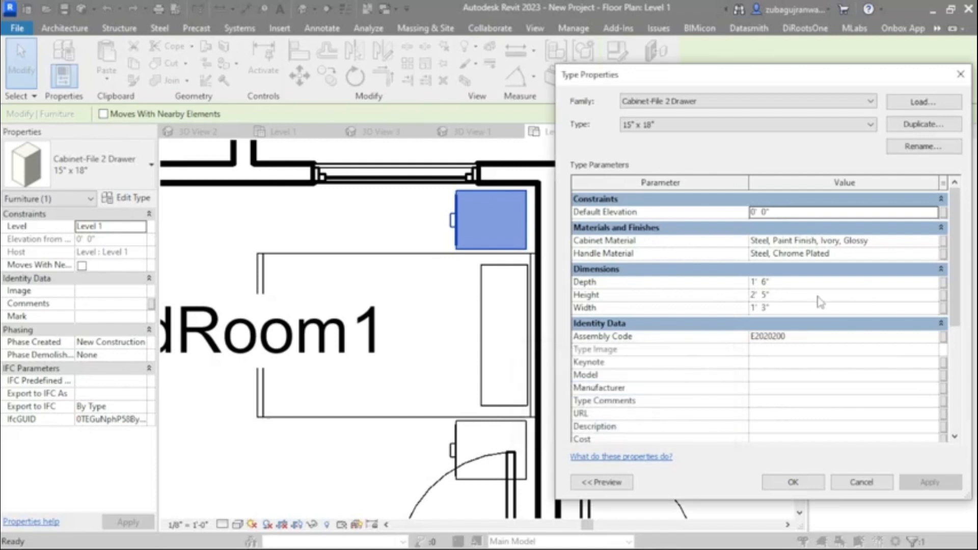
Step: Set the new cabinet type's depth to 1' 4", edit its height and width, and apply it to the window-side cabinet
{"action": "left_click", "coordinate": [796, 282]}
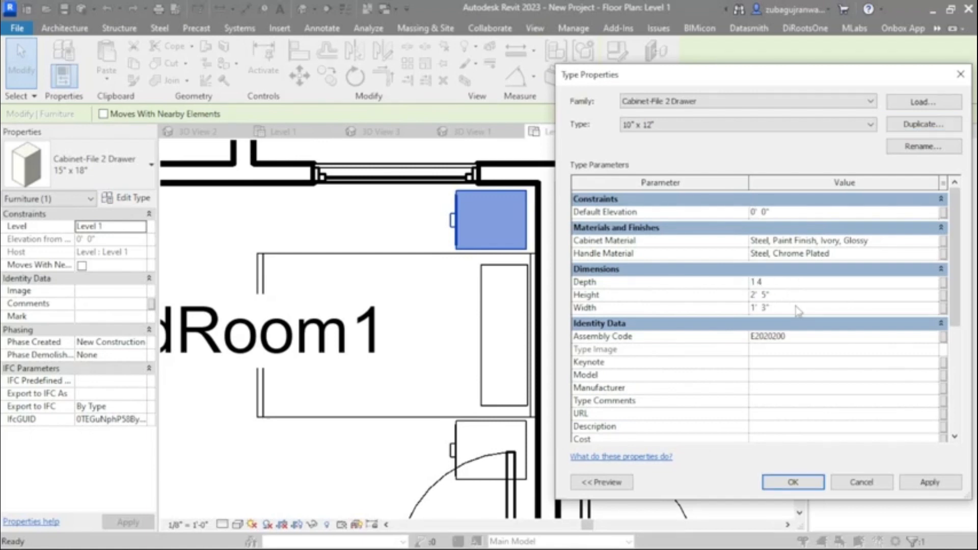
{"action": "left_click", "coordinate": [796, 294]}
{"action": "left_click", "coordinate": [790, 307]}
{"action": "left_click", "coordinate": [774, 478]}
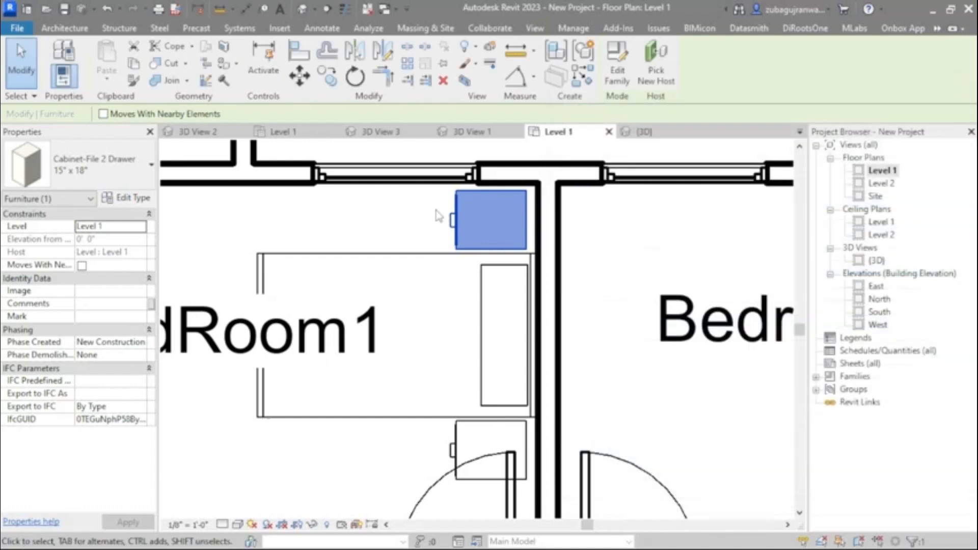
Step: Nudge the window-side cabinet closer to the shared wall and the bed, 6'-10 1/2" from the door-side wall
{"action": "scroll", "coordinate": [432, 203], "scroll_direction": "up", "scroll_amount": 2}
{"action": "key", "text": "Right"}
{"action": "key", "text": "Right"}
{"action": "key", "text": "Right"}
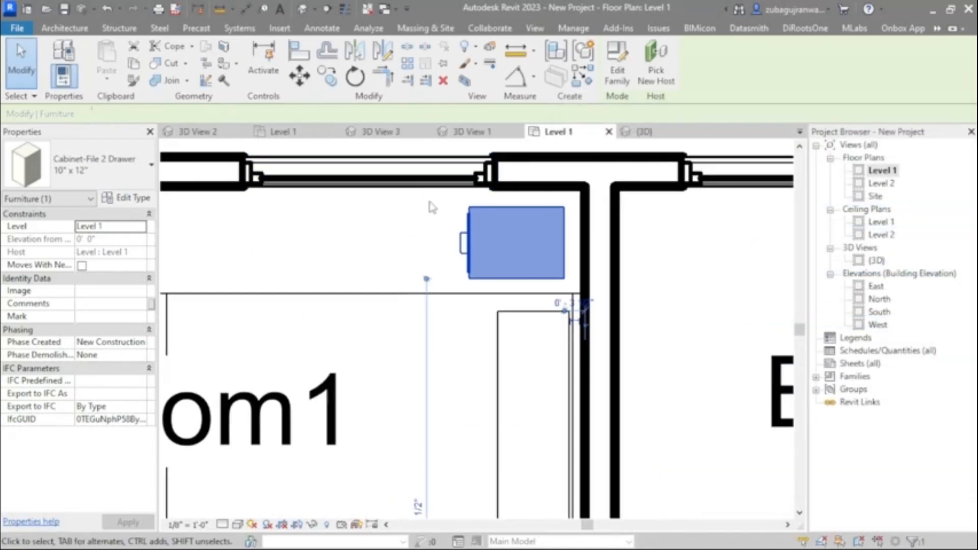
{"action": "key", "text": "Down"}
{"action": "key", "text": "Down"}
{"action": "scroll", "coordinate": [448, 209], "scroll_direction": "down", "scroll_amount": 2}
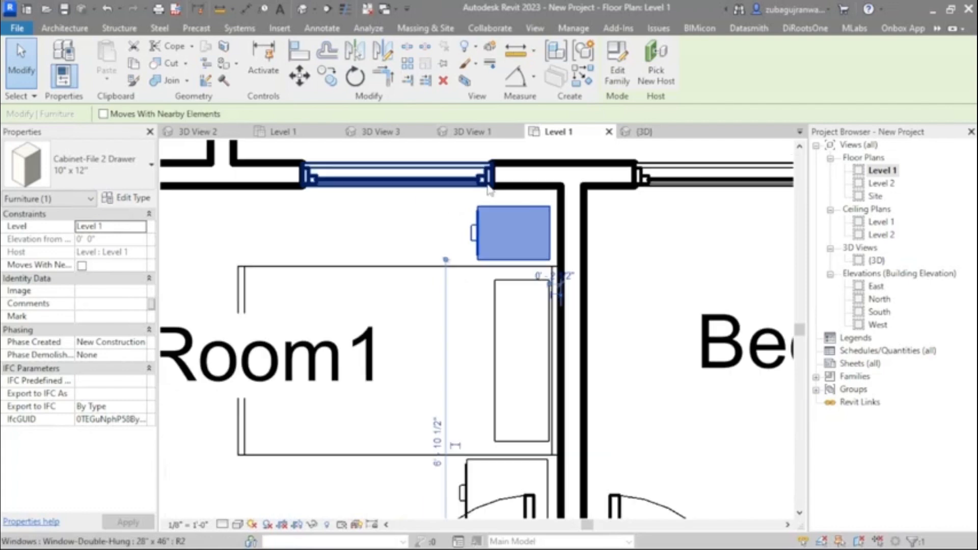
Step: Change the door-side cabinet's type to Cabinet-File 2 Drawer 10" x 12"
{"action": "scroll", "coordinate": [497, 342], "scroll_direction": "up", "scroll_amount": 1}
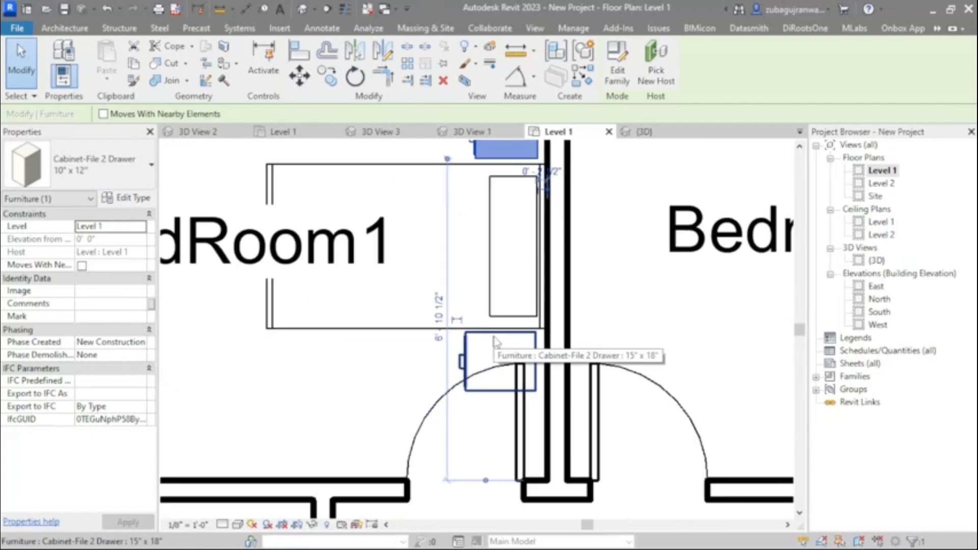
{"action": "left_click", "coordinate": [453, 361]}
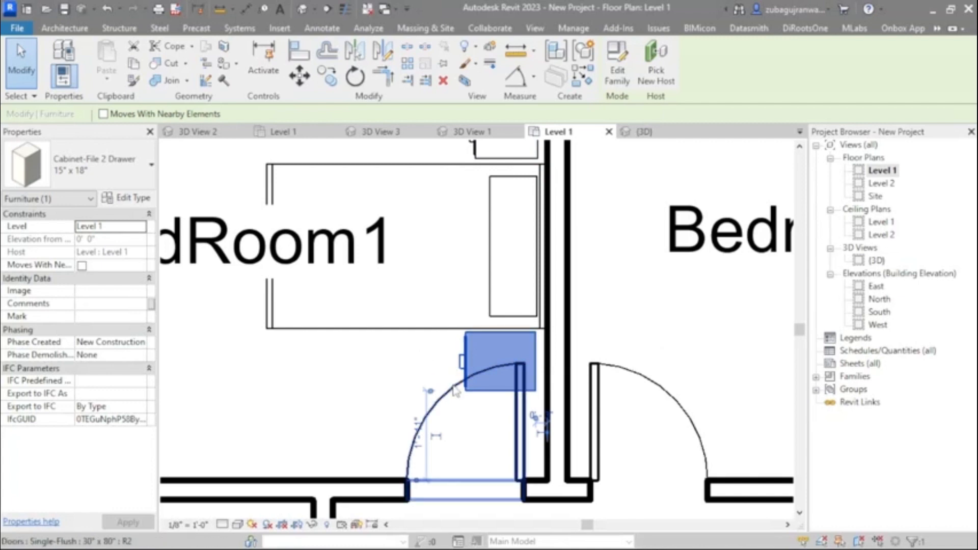
{"action": "scroll", "coordinate": [452, 380], "scroll_direction": "down", "scroll_amount": 1}
{"action": "scroll", "coordinate": [473, 224], "scroll_direction": "up", "scroll_amount": 1}
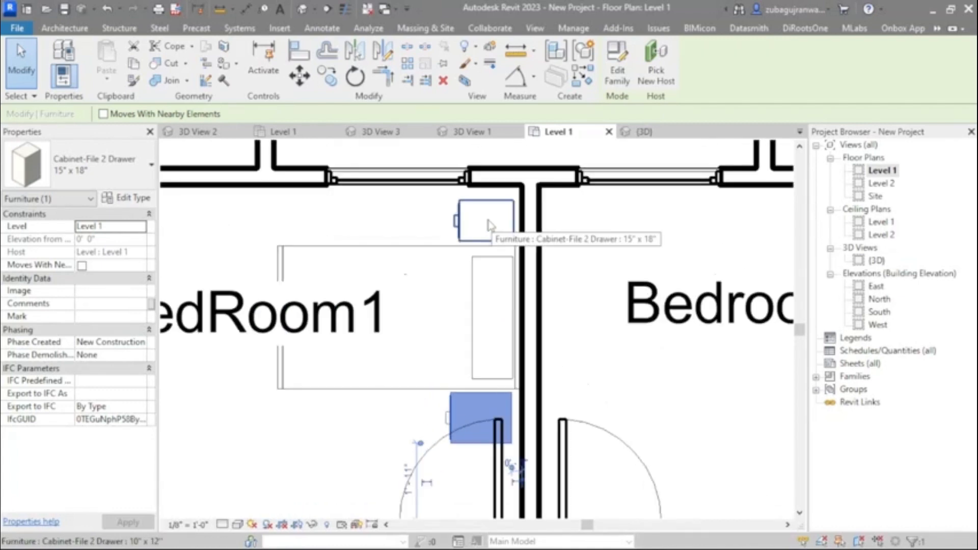
{"action": "left_click", "coordinate": [128, 175]}
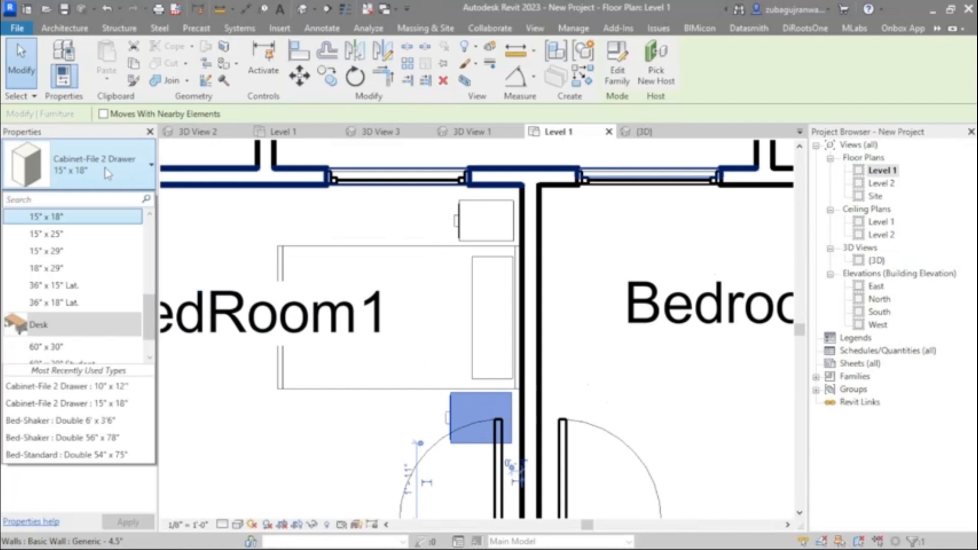
{"action": "scroll", "coordinate": [60, 239], "scroll_direction": "up", "scroll_amount": 3}
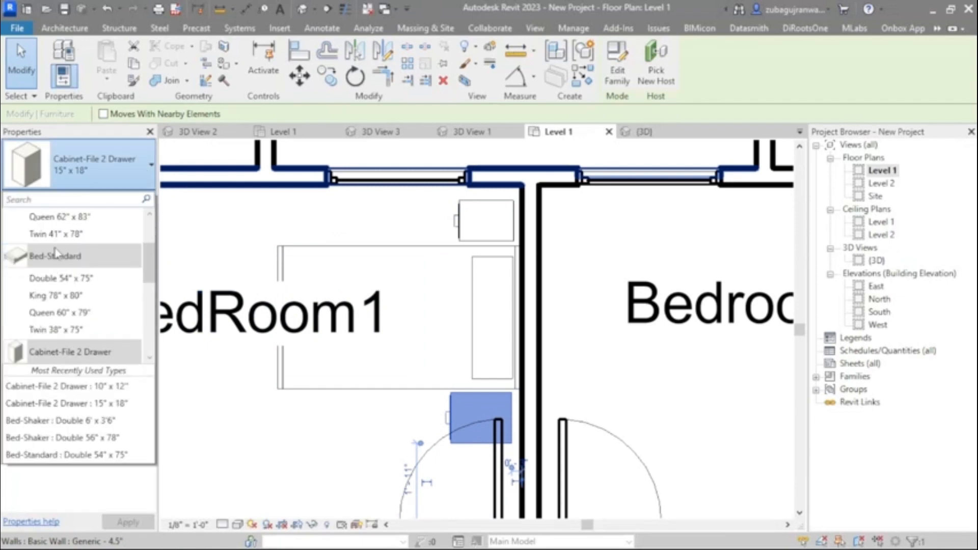
{"action": "scroll", "coordinate": [56, 255], "scroll_direction": "up", "scroll_amount": 2}
{"action": "scroll", "coordinate": [57, 256], "scroll_direction": "down", "scroll_amount": 5}
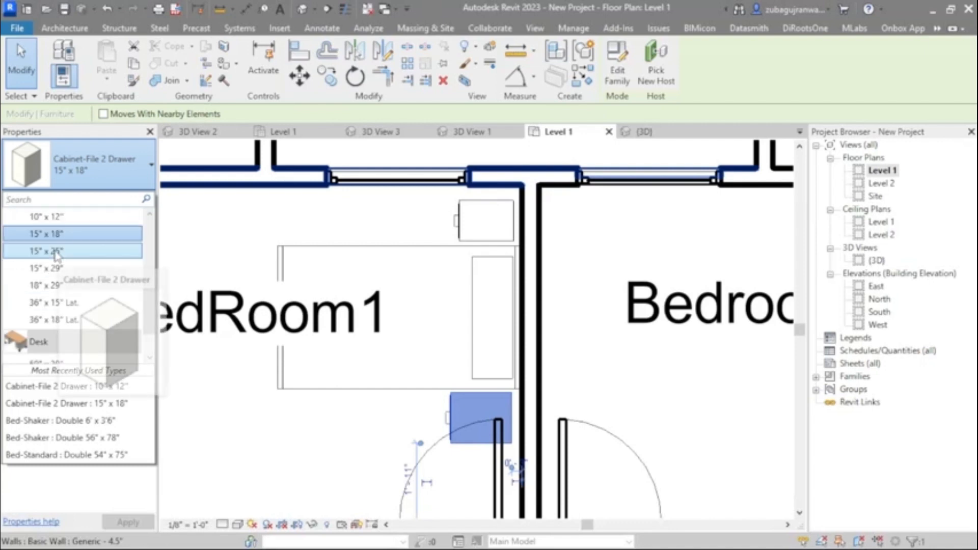
{"action": "scroll", "coordinate": [57, 255], "scroll_direction": "up", "scroll_amount": 1}
{"action": "scroll", "coordinate": [57, 252], "scroll_direction": "down", "scroll_amount": 1}
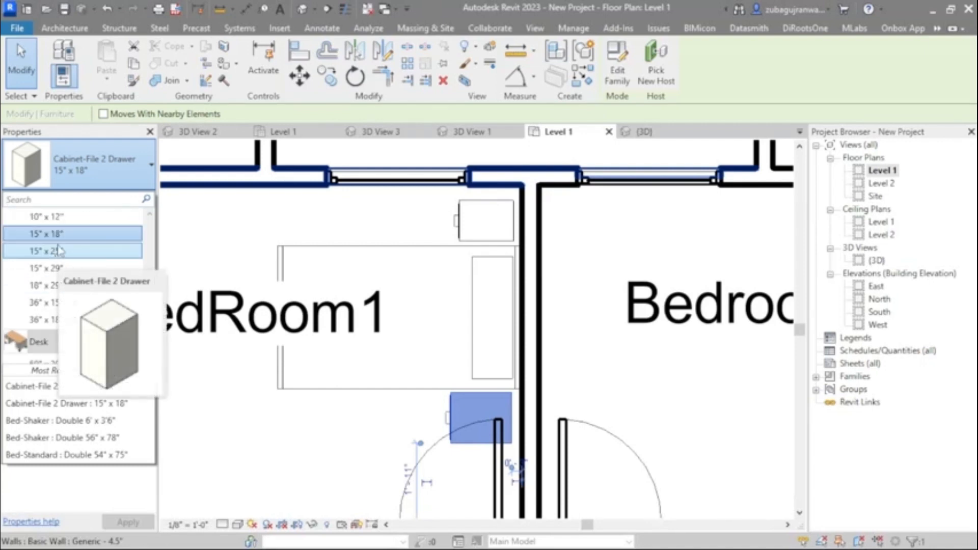
{"action": "mouse_move", "coordinate": [59, 221]}
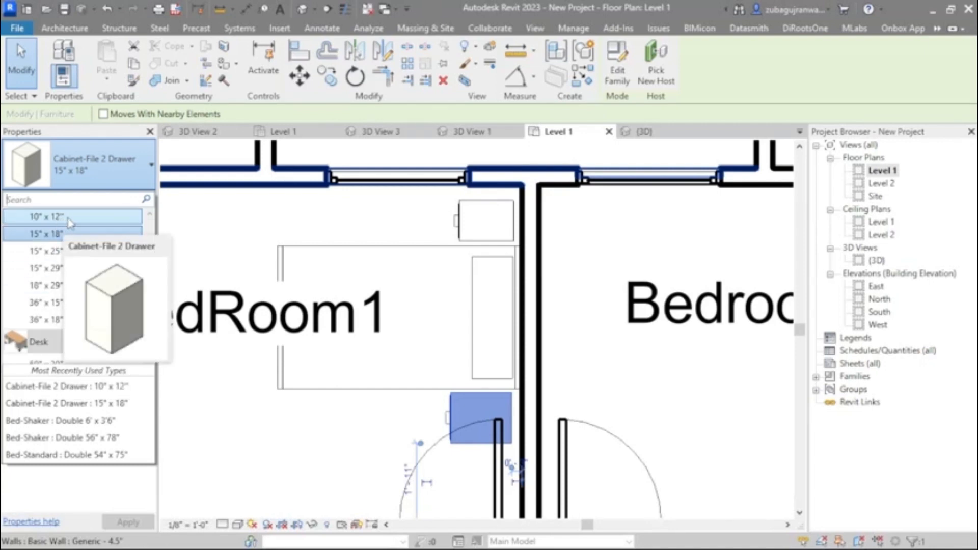
{"action": "left_click", "coordinate": [70, 222]}
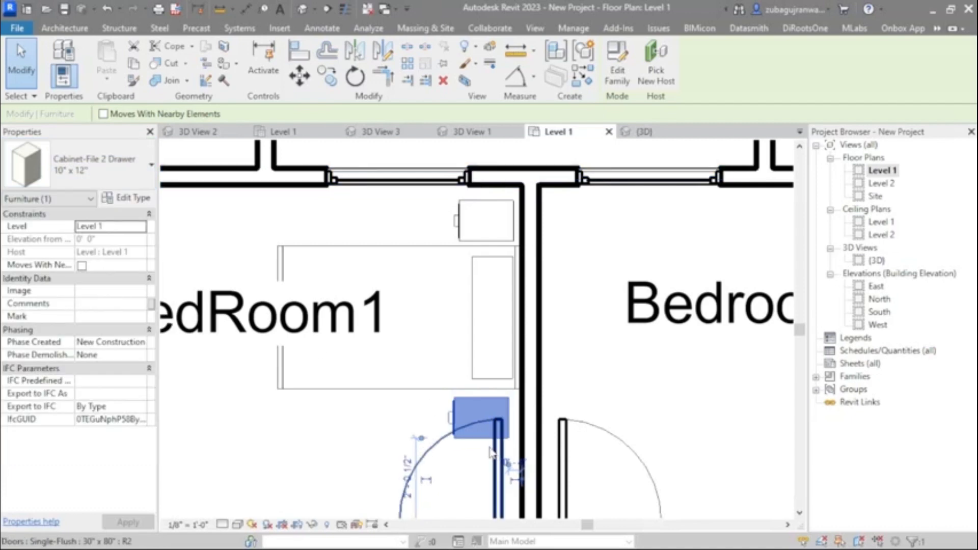
Step: Shift the door-side cabinet closer to the shared wall and the bed, and change its type to 15" x 25"
{"action": "scroll", "coordinate": [462, 404], "scroll_direction": "up", "scroll_amount": 3}
{"action": "left_click_drag", "start_coordinate": [462, 404], "coordinate": [468, 401]}
{"action": "left_click", "coordinate": [82, 181]}
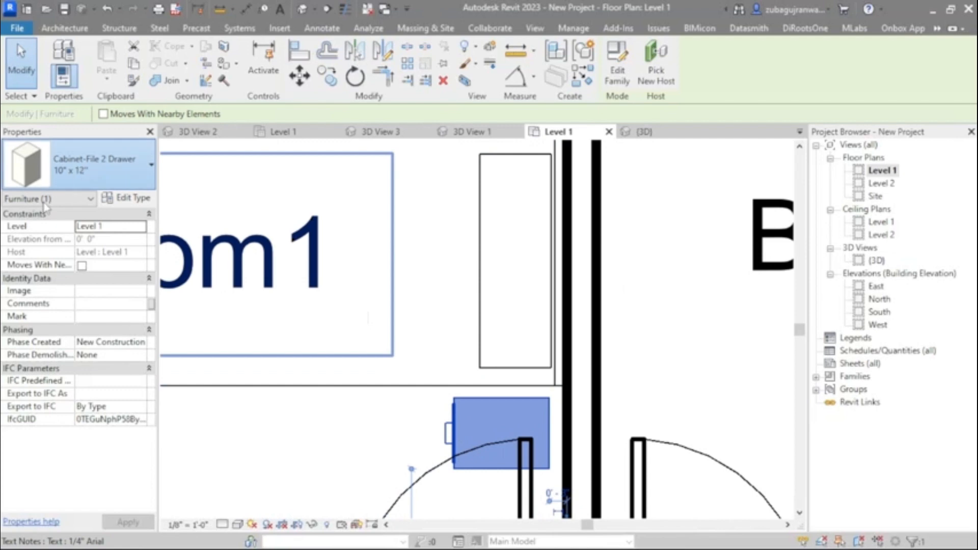
{"action": "left_click", "coordinate": [56, 252]}
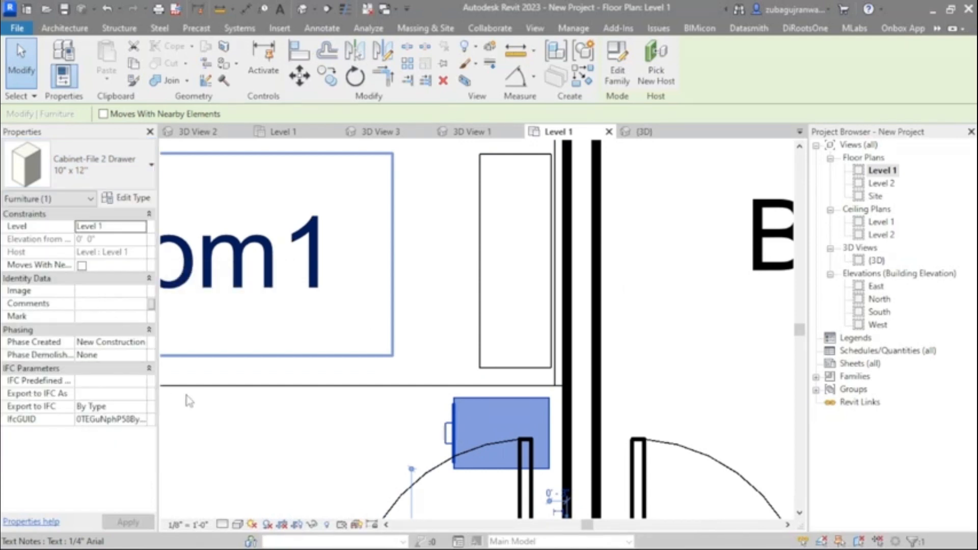
{"action": "scroll", "coordinate": [357, 438], "scroll_direction": "down", "scroll_amount": 3}
{"action": "scroll", "coordinate": [360, 429], "scroll_direction": "down", "scroll_amount": 5}
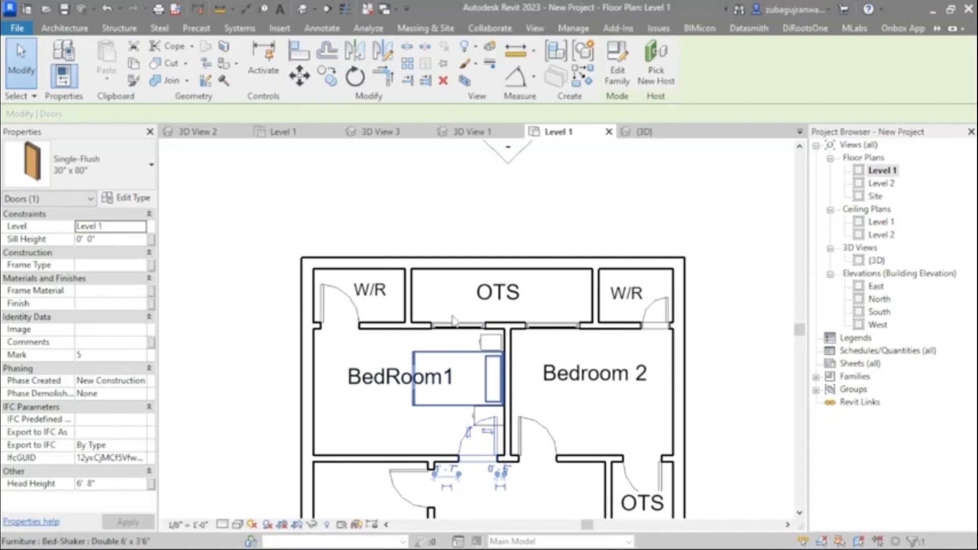
{"action": "left_click", "coordinate": [488, 191]}
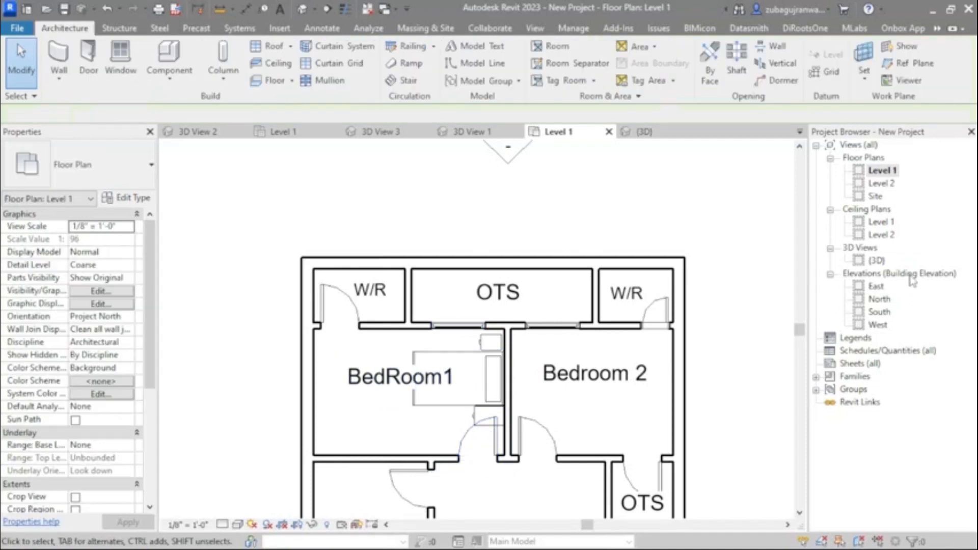
Step: Examine the bed and both bedside cabinets in BedRoom1 from an elevated side angle in the 3D view
{"action": "double_click", "coordinate": [876, 261]}
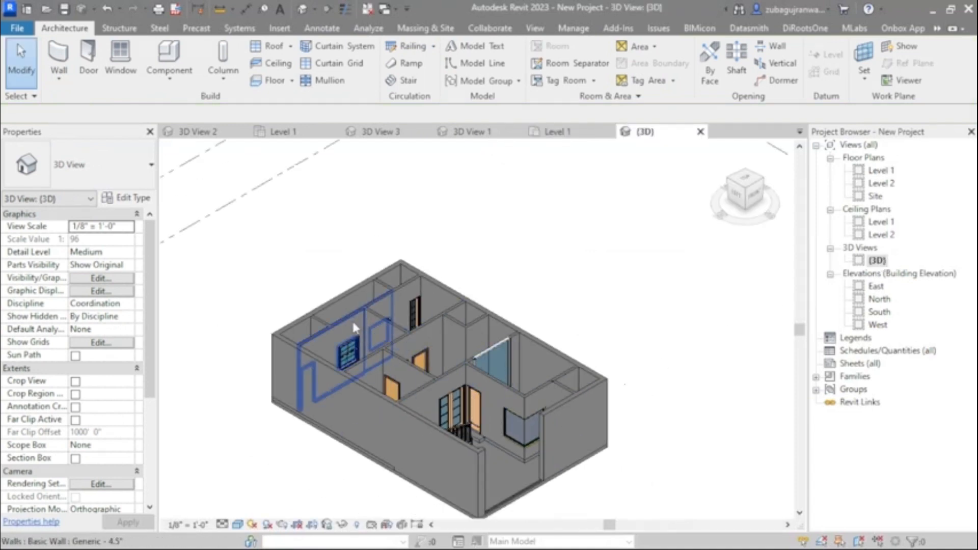
{"action": "scroll", "coordinate": [322, 360], "scroll_direction": "up", "scroll_amount": 3}
{"action": "scroll", "coordinate": [322, 360], "scroll_direction": "down", "scroll_amount": 2}
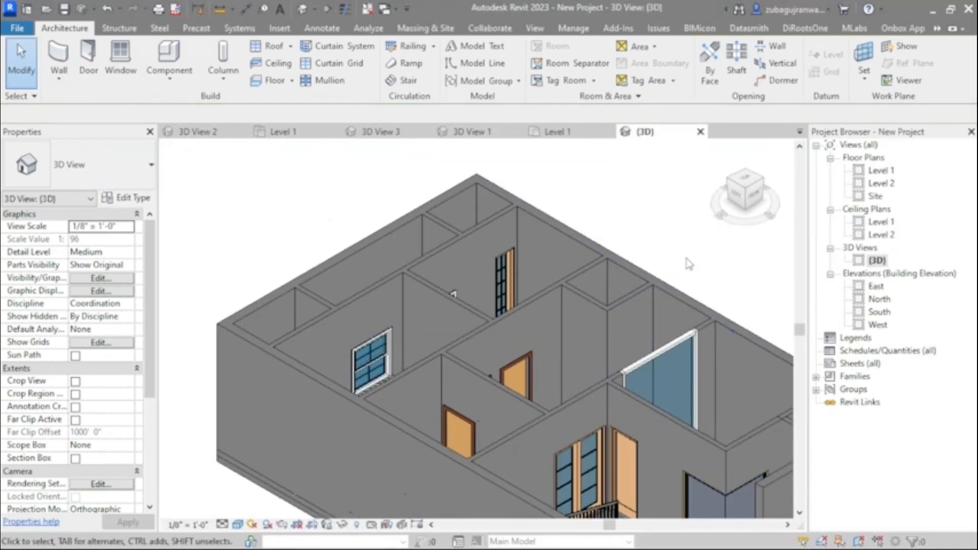
{"action": "left_click", "coordinate": [740, 202]}
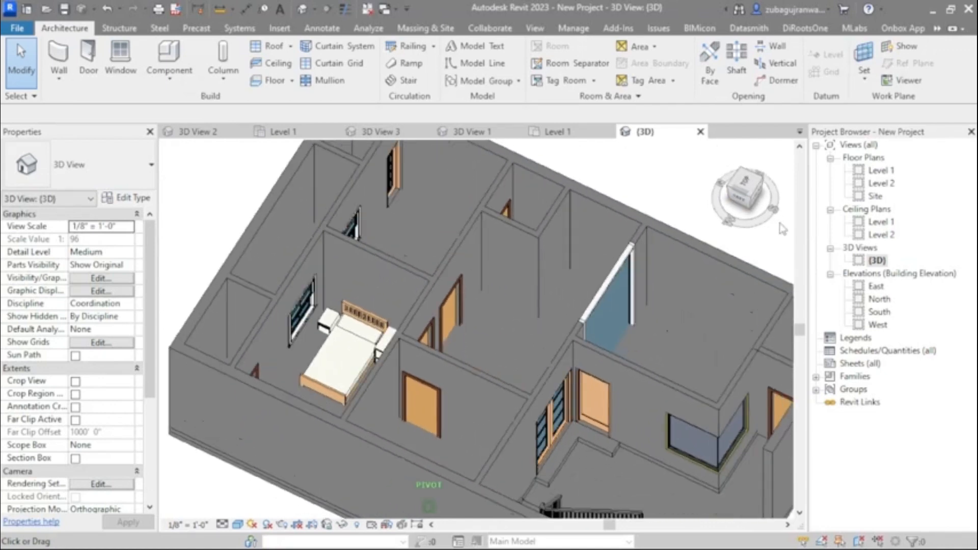
{"action": "scroll", "coordinate": [256, 407], "scroll_direction": "up", "scroll_amount": 1}
{"action": "scroll", "coordinate": [304, 387], "scroll_direction": "down", "scroll_amount": 2}
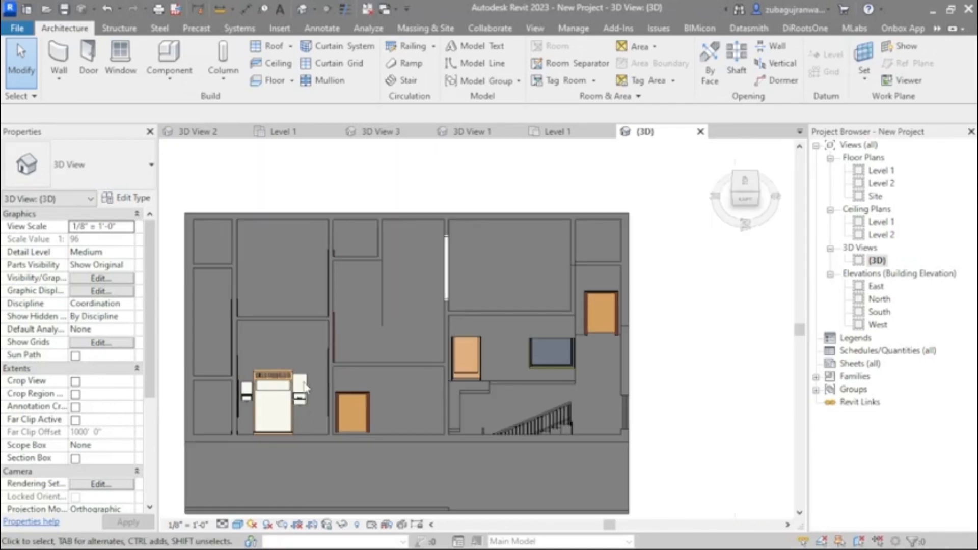
{"action": "scroll", "coordinate": [264, 395], "scroll_direction": "up", "scroll_amount": 2}
{"action": "scroll", "coordinate": [303, 377], "scroll_direction": "down", "scroll_amount": 2}
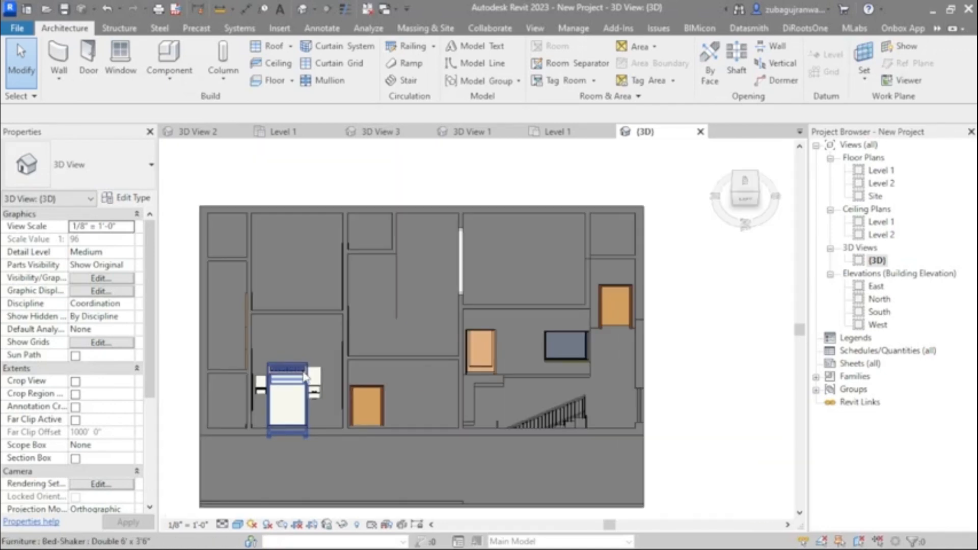
{"action": "left_click", "coordinate": [287, 508]}
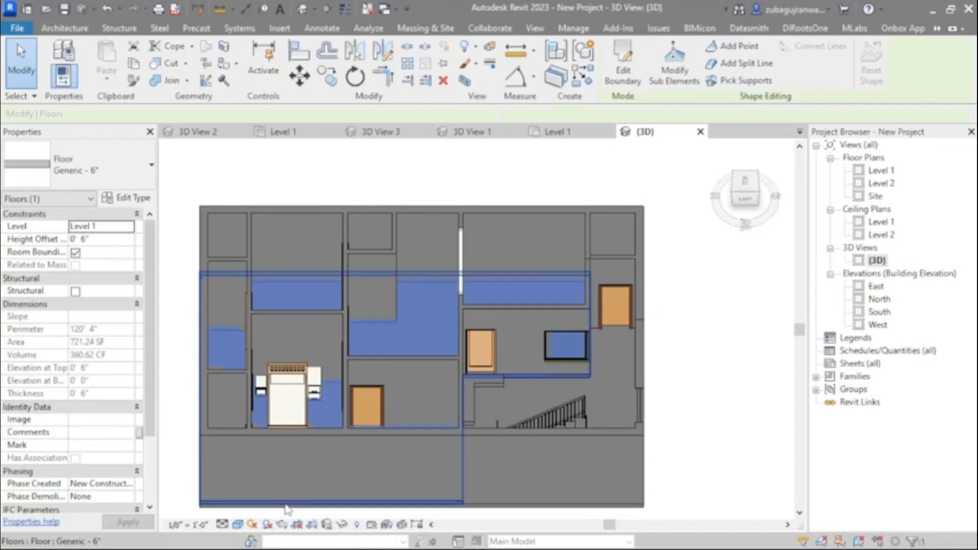
{"action": "key", "text": "Escape"}
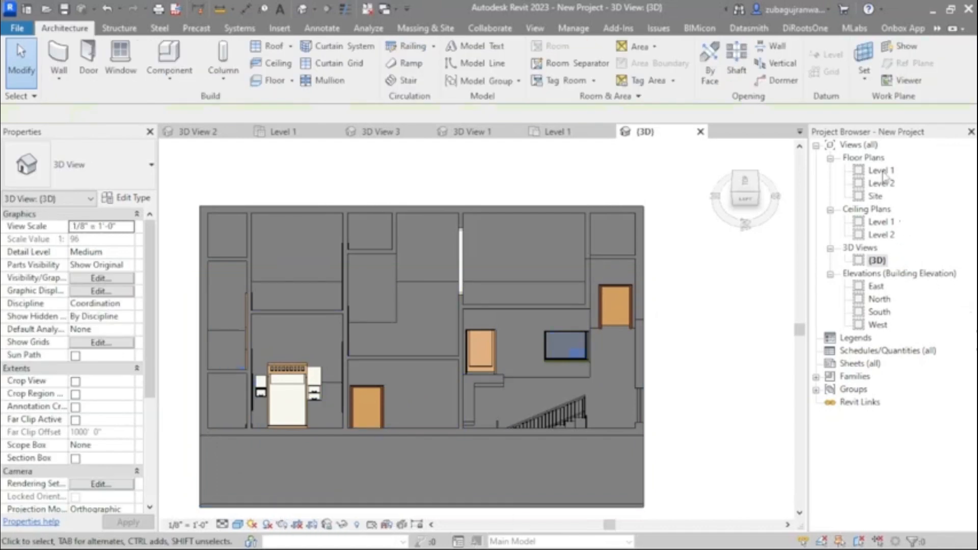
Step: Draw a diagonal building section on the Level 1 plan from west of BedRoom1 to north of the house, and flip it to face the rooms
{"action": "double_click", "coordinate": [881, 171]}
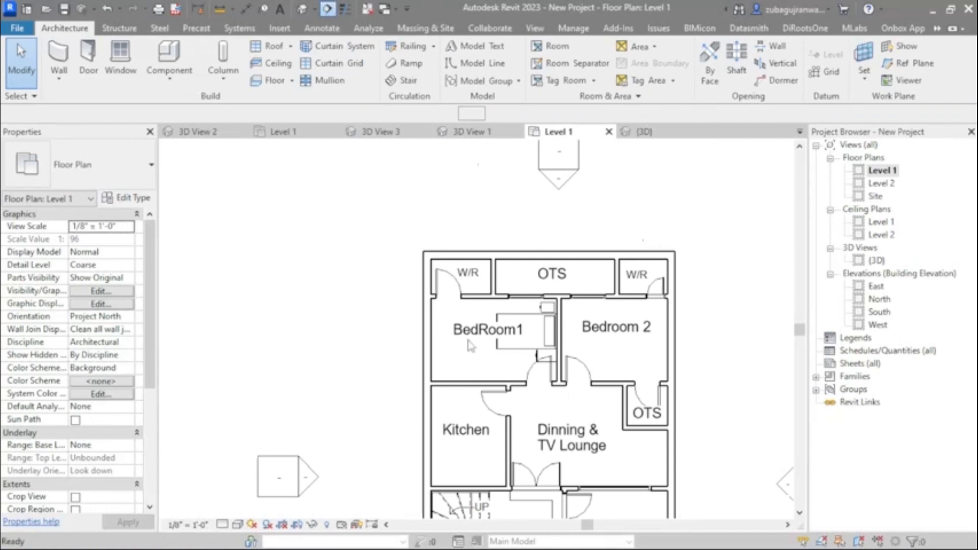
{"action": "left_click", "coordinate": [326, 364]}
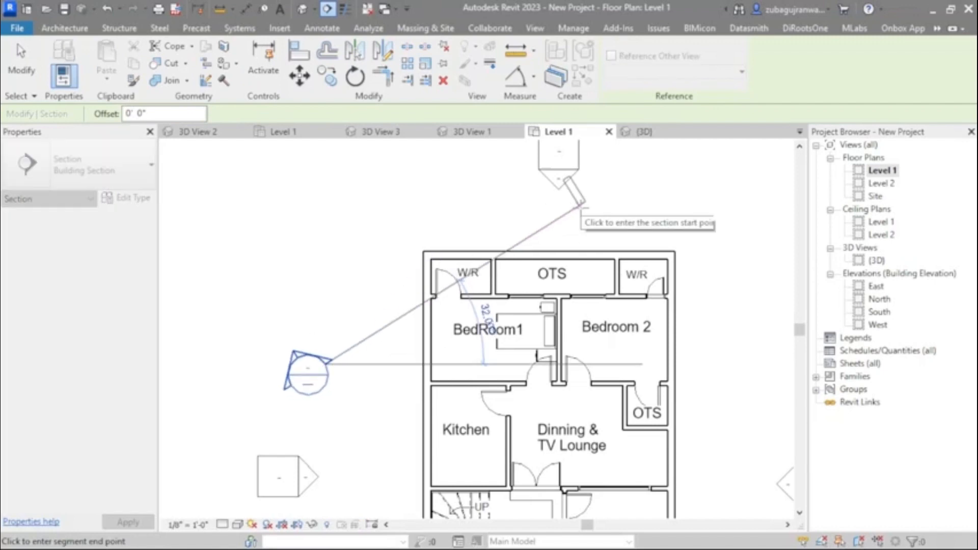
{"action": "left_click", "coordinate": [586, 204]}
{"action": "key", "text": "Escape"}
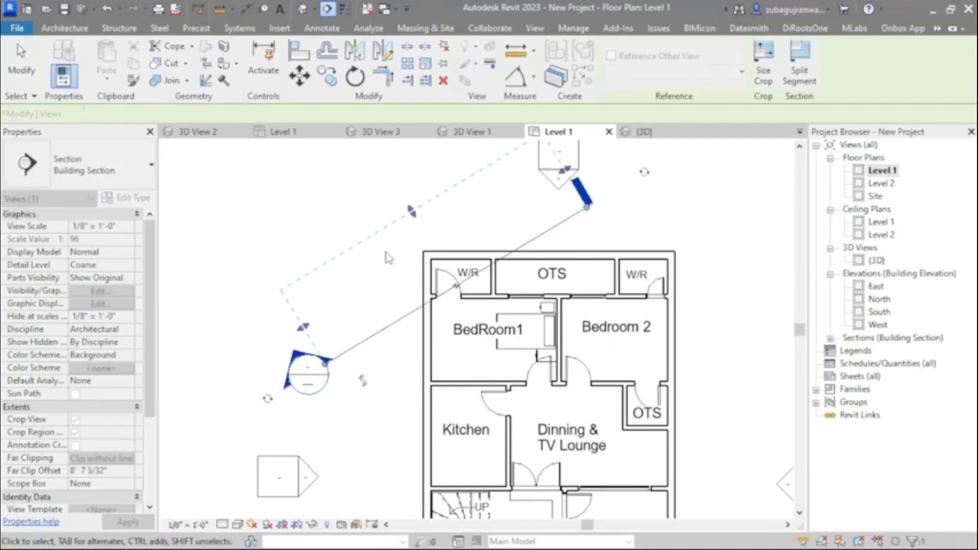
{"action": "left_click", "coordinate": [362, 382]}
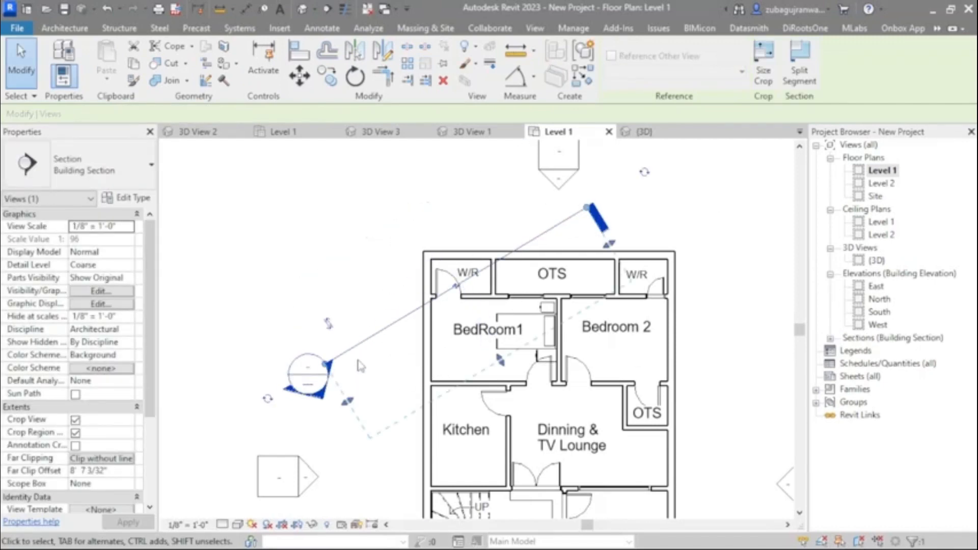
Step: Open the new building section's view and examine the cut through the house
{"action": "left_click", "coordinate": [361, 366]}
{"action": "double_click", "coordinate": [316, 369]}
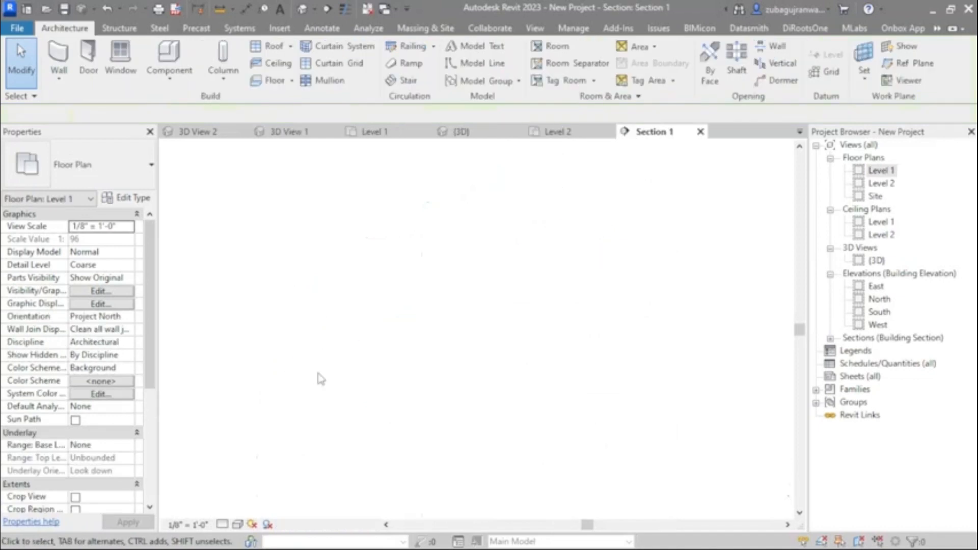
{"action": "scroll", "coordinate": [362, 403], "scroll_direction": "down", "scroll_amount": 1}
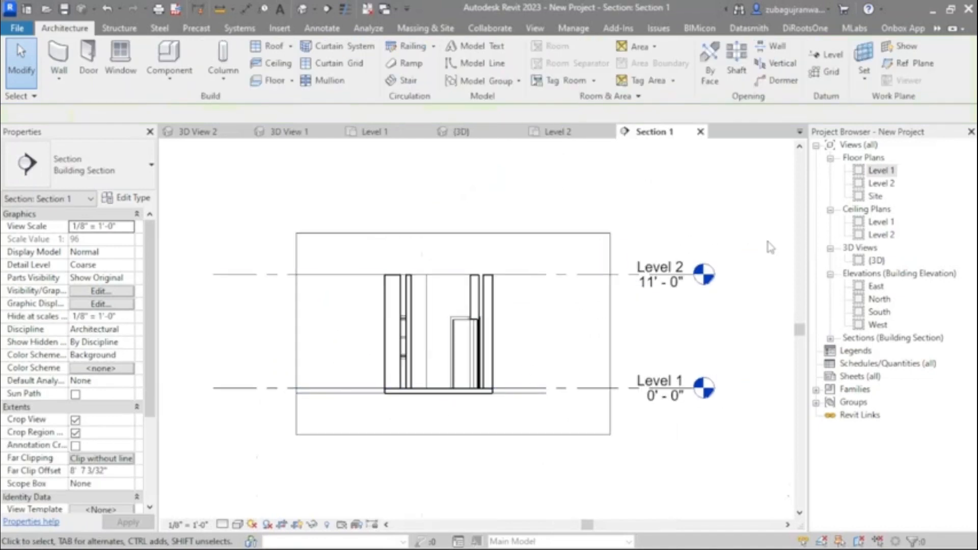
Step: Orient the default 3D view to Section 1
{"action": "double_click", "coordinate": [877, 260]}
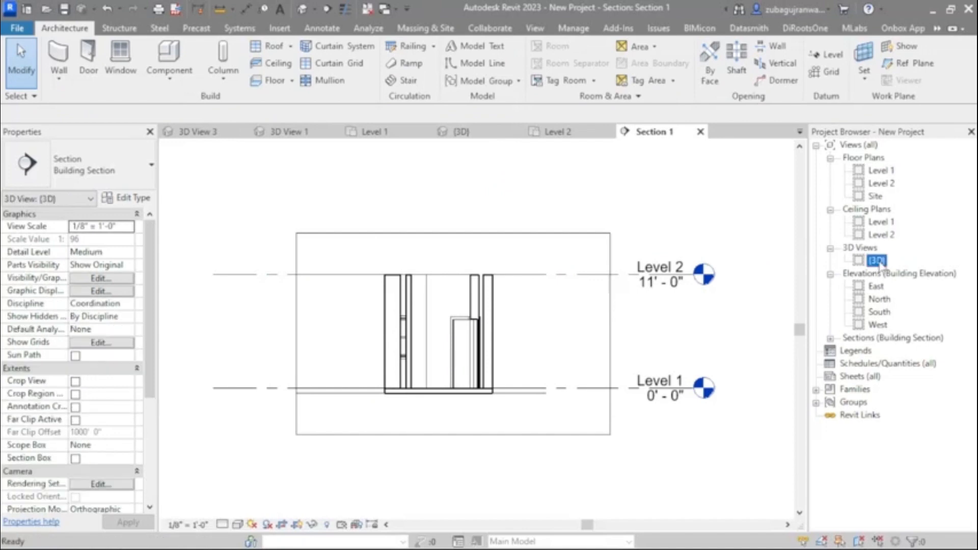
{"action": "right_click", "coordinate": [745, 185]}
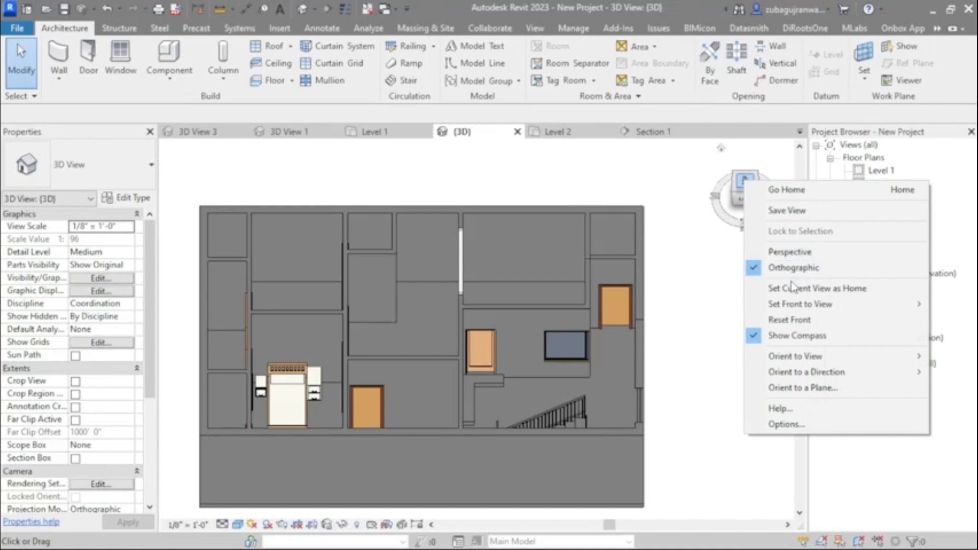
{"action": "mouse_move", "coordinate": [812, 355]}
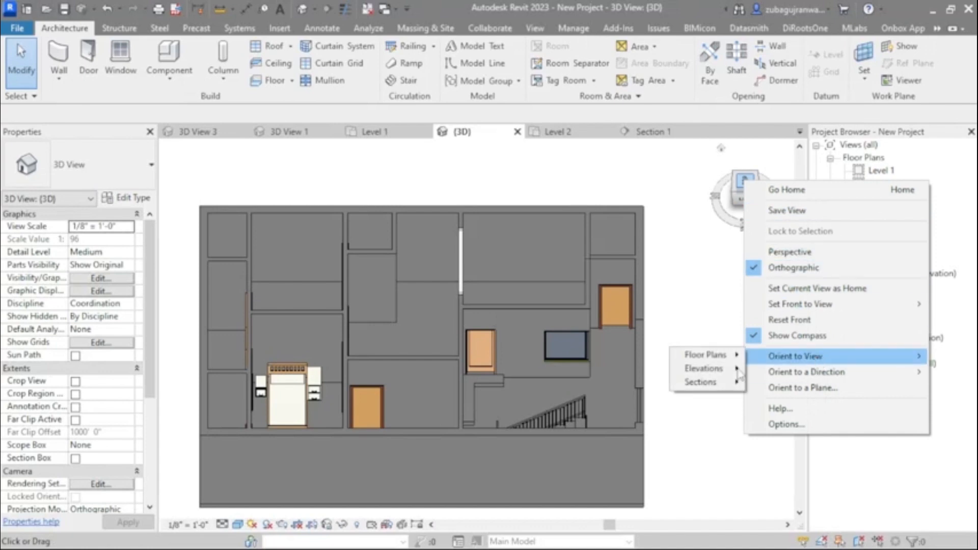
{"action": "mouse_move", "coordinate": [699, 386]}
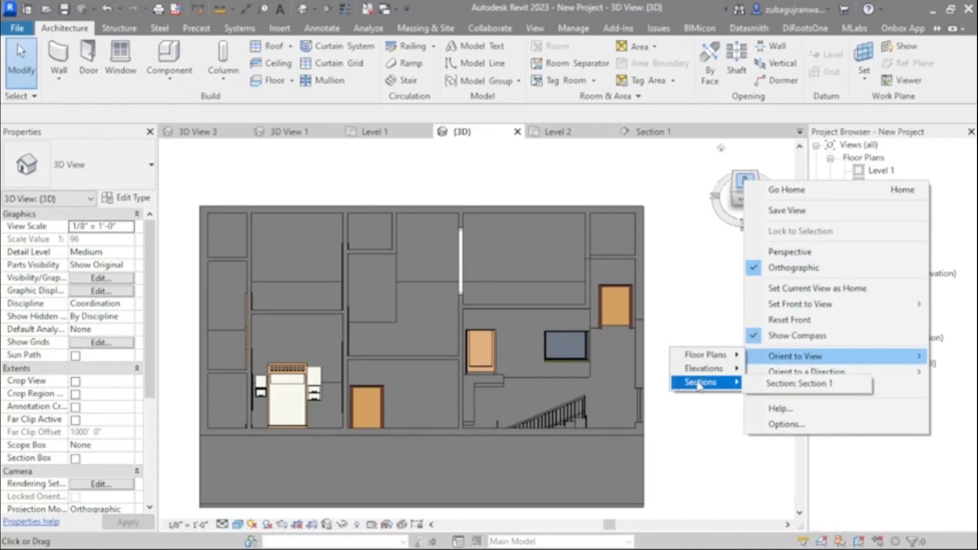
{"action": "left_click", "coordinate": [805, 388]}
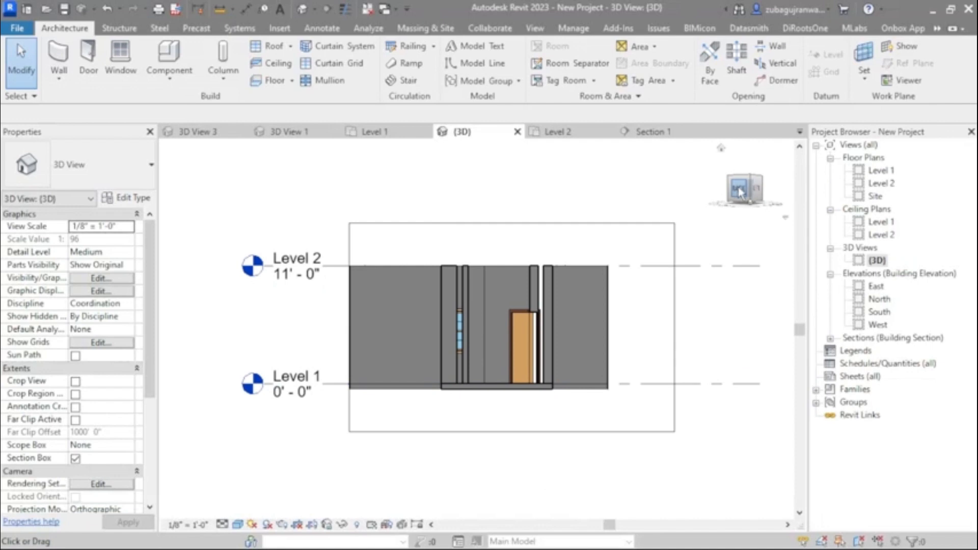
Step: Extend the section box in the 3D view past the bed to take in BedRoom1's door-side wall
{"action": "mouse_move", "coordinate": [740, 192]}
{"action": "left_mouse_down"}
{"action": "mouse_move", "coordinate": [725, 236]}
{"action": "mouse_move", "coordinate": [618, 254]}
{"action": "mouse_move", "coordinate": [531, 231]}
{"action": "mouse_move", "coordinate": [561, 325]}
{"action": "left_mouse_up"}
{"action": "left_click", "coordinate": [561, 325]}
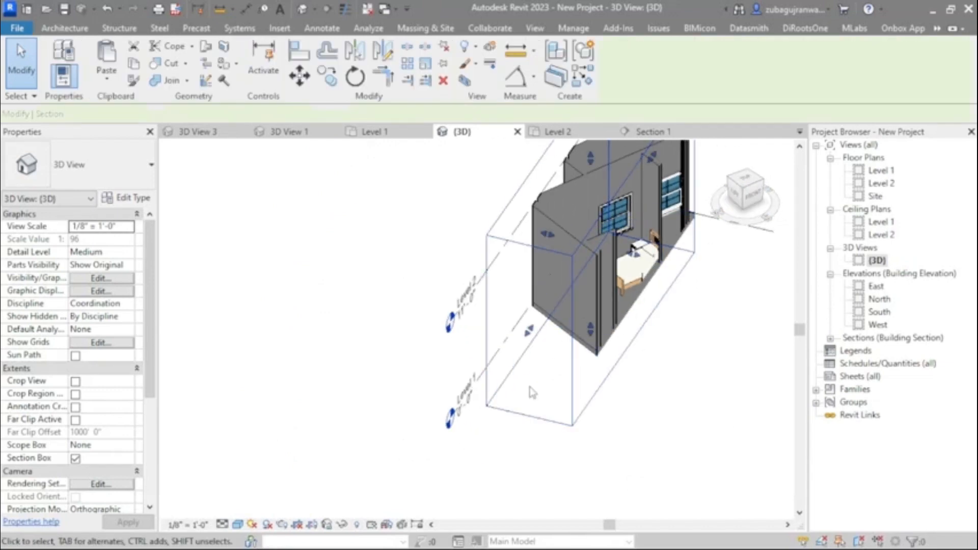
{"action": "scroll", "coordinate": [516, 376], "scroll_direction": "down", "scroll_amount": 1}
{"action": "left_click_drag", "start_coordinate": [595, 286], "coordinate": [639, 296]}
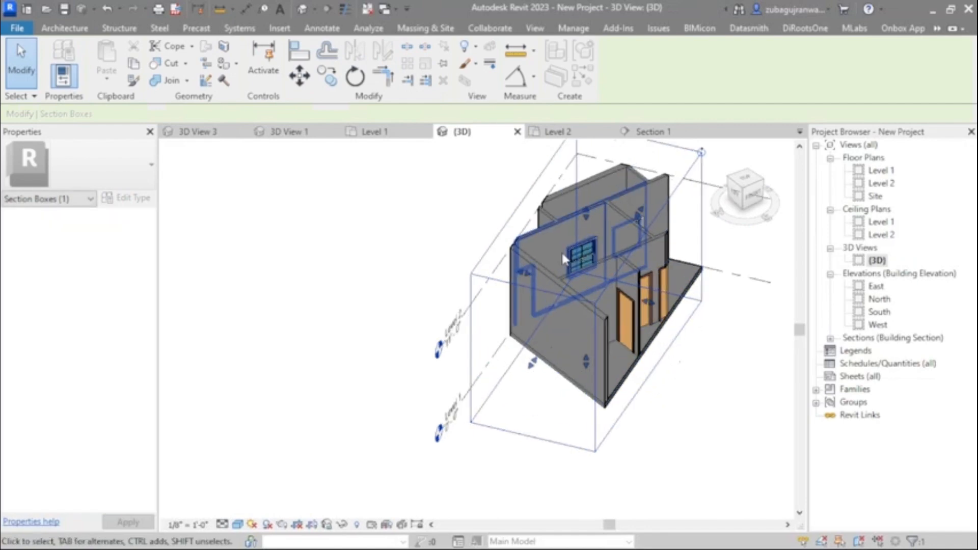
{"action": "scroll", "coordinate": [560, 265], "scroll_direction": "up", "scroll_amount": 3}
{"action": "scroll", "coordinate": [565, 319], "scroll_direction": "down", "scroll_amount": 3}
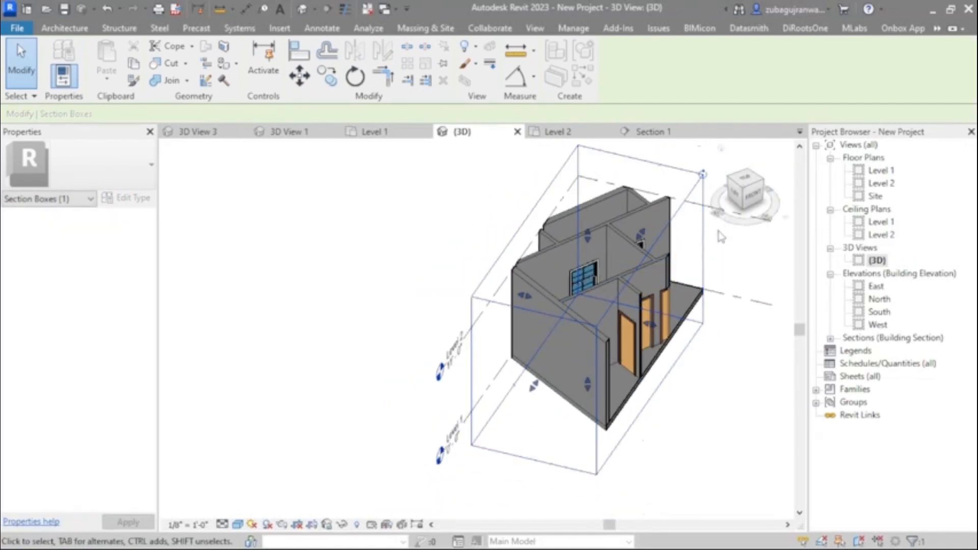
Step: Temporarily hide the Generic - 9" exterior wall that blocks the view into BedRoom1
{"action": "left_click", "coordinate": [754, 205]}
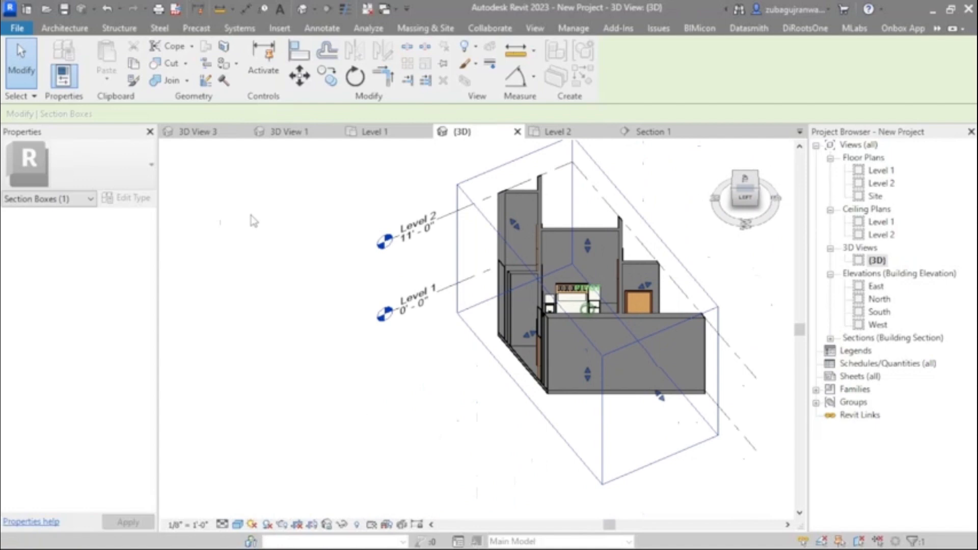
{"action": "left_click_drag", "start_coordinate": [749, 214], "coordinate": [799, 194]}
{"action": "left_click", "coordinate": [454, 418]}
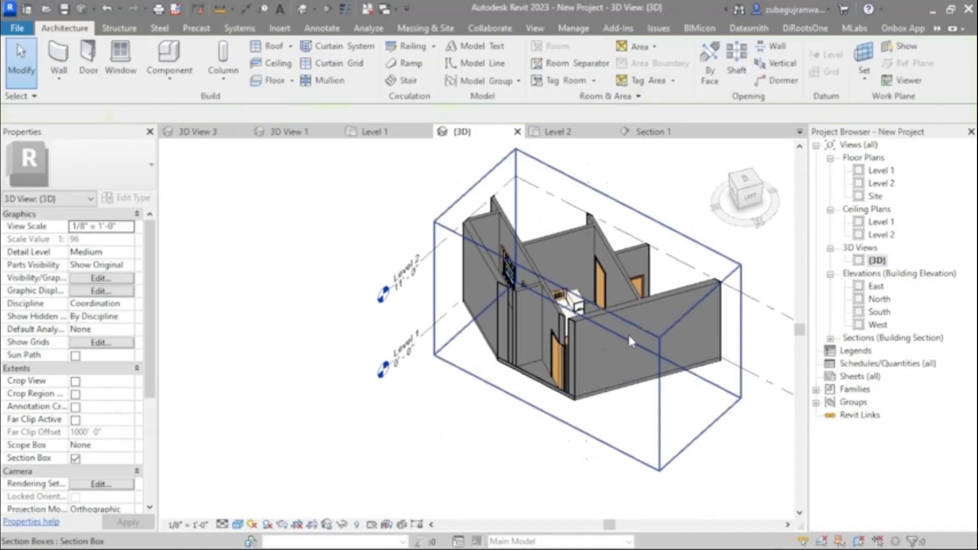
{"action": "left_click", "coordinate": [573, 325]}
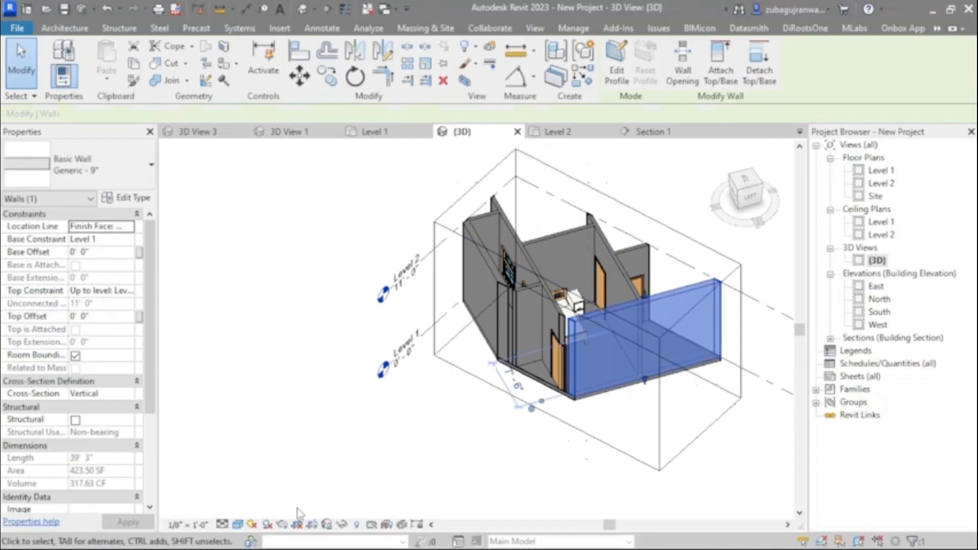
{"action": "left_click", "coordinate": [328, 525]}
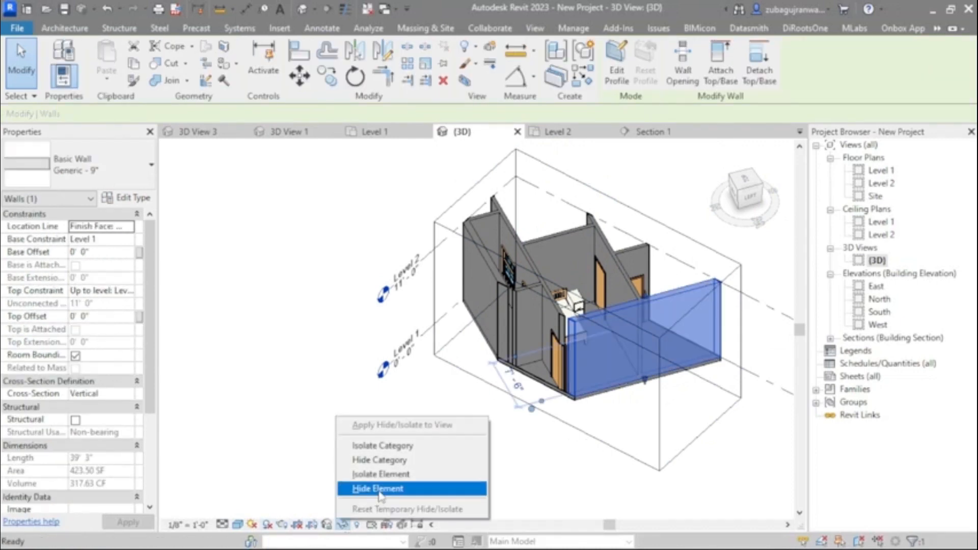
{"action": "left_click", "coordinate": [379, 486]}
Step: Compare the two bedside cabinets beside the bed up close from the foot-end side of BedRoom1
{"action": "scroll", "coordinate": [615, 320], "scroll_direction": "up", "scroll_amount": 5}
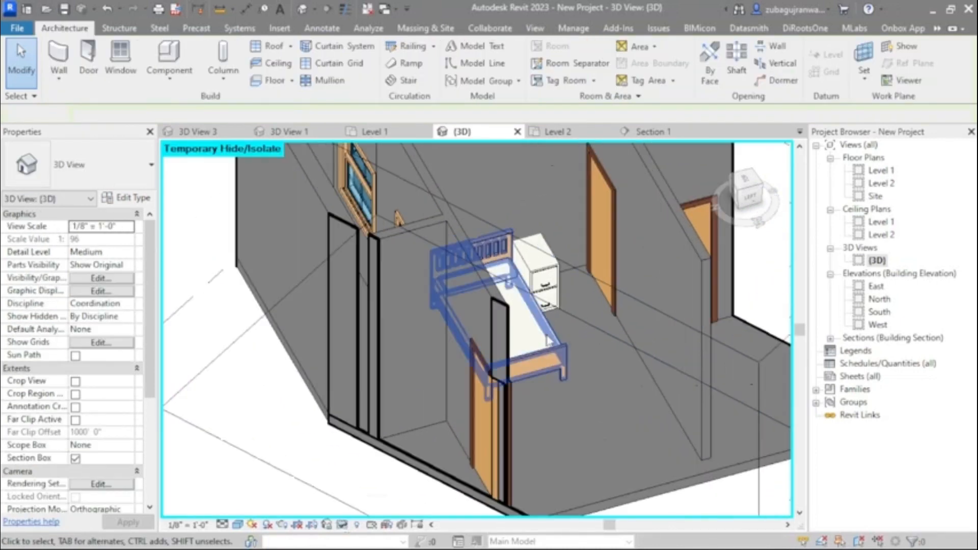
{"action": "left_click", "coordinate": [754, 206]}
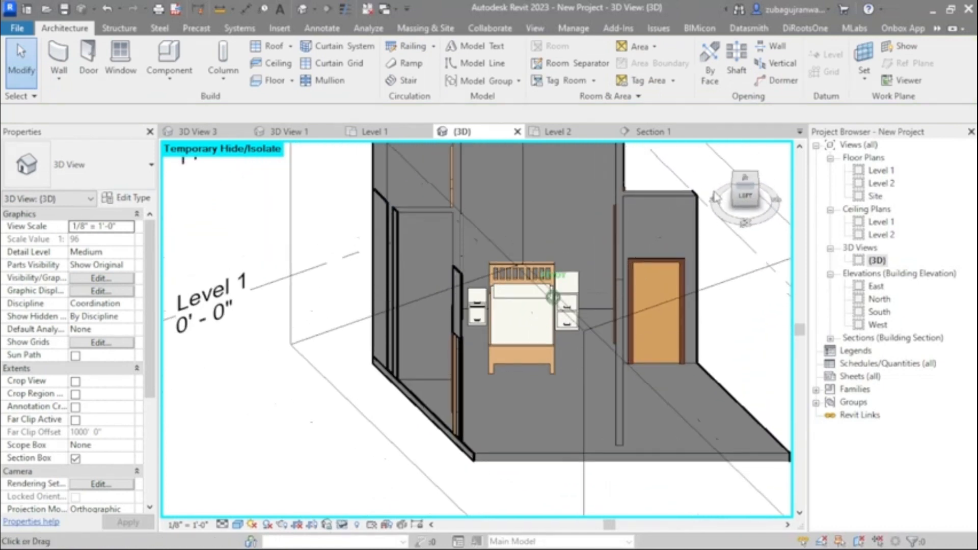
{"action": "scroll", "coordinate": [487, 338], "scroll_direction": "up", "scroll_amount": 3}
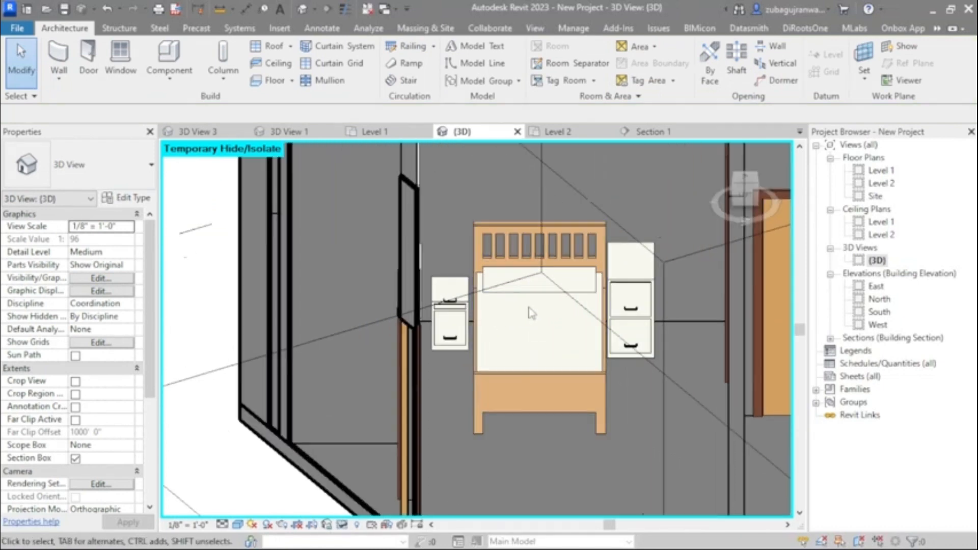
{"action": "scroll", "coordinate": [451, 308], "scroll_direction": "up", "scroll_amount": 4}
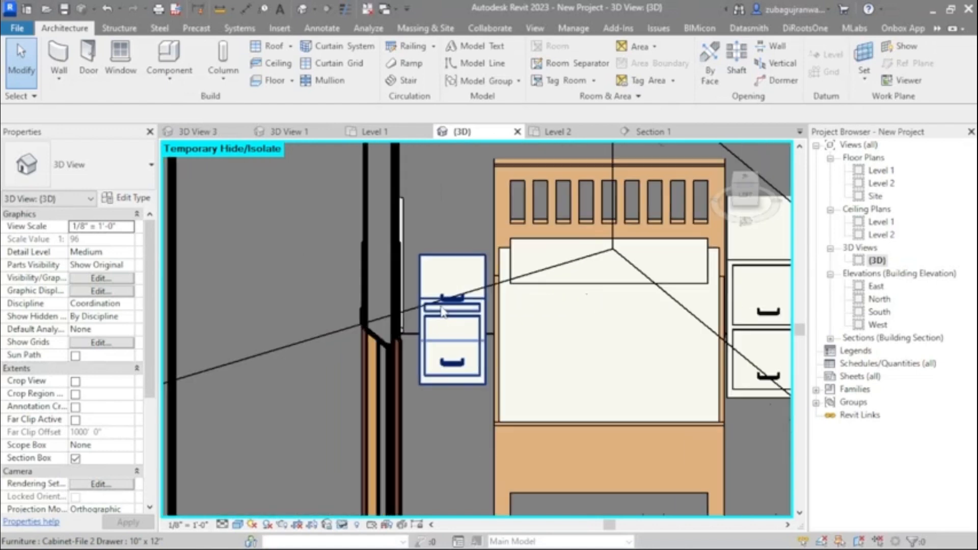
{"action": "scroll", "coordinate": [451, 308], "scroll_direction": "down", "scroll_amount": 4}
{"action": "scroll", "coordinate": [622, 286], "scroll_direction": "up", "scroll_amount": 3}
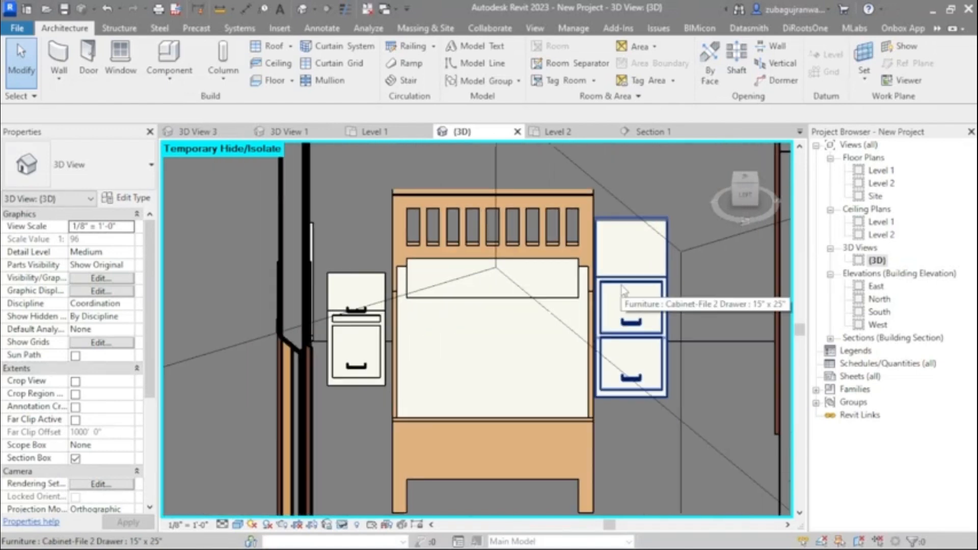
{"action": "scroll", "coordinate": [623, 289], "scroll_direction": "down", "scroll_amount": 3}
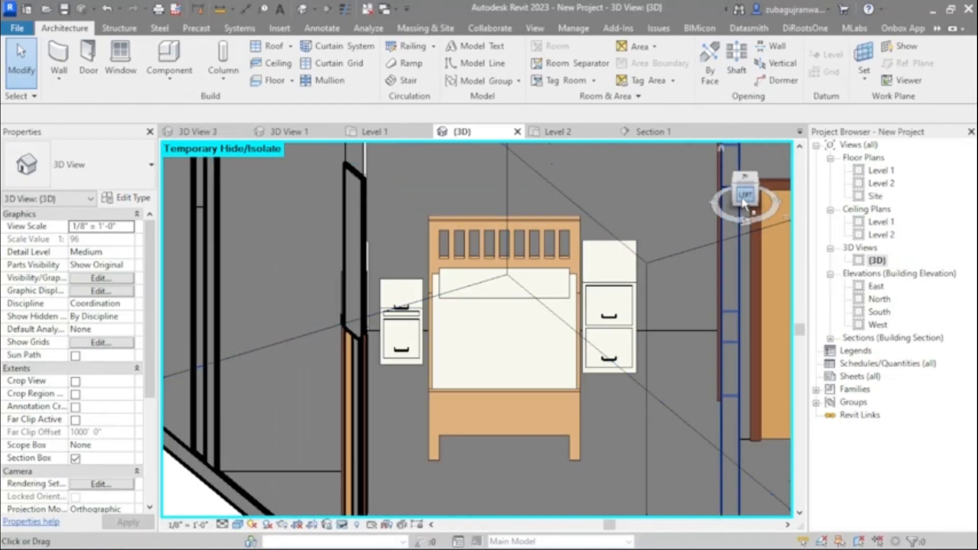
Step: Change the cabinet on the door side of BedRoom1's bed to the 10" x 12" type of Cabinet-File 2 Drawer
{"action": "left_click_drag", "start_coordinate": [743, 197], "coordinate": [743, 192]}
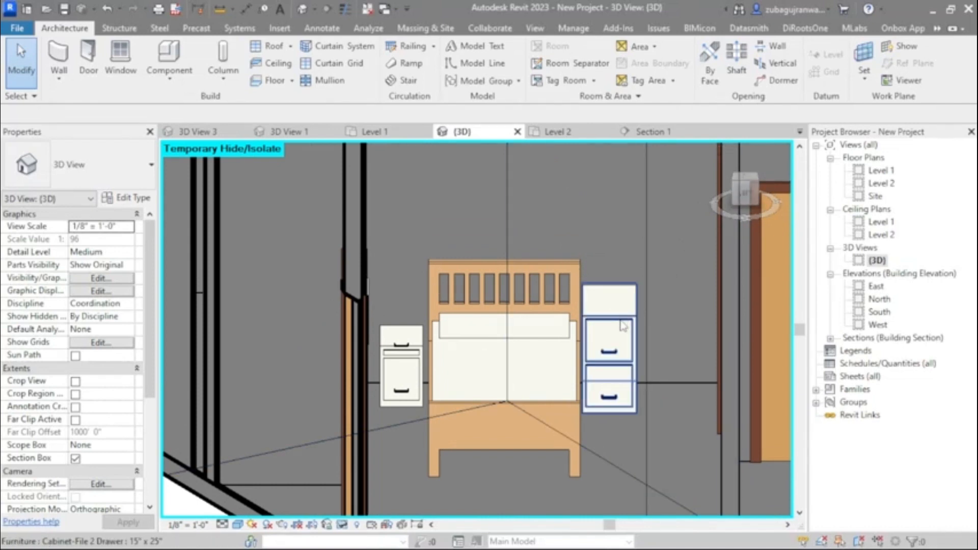
{"action": "left_click", "coordinate": [587, 326]}
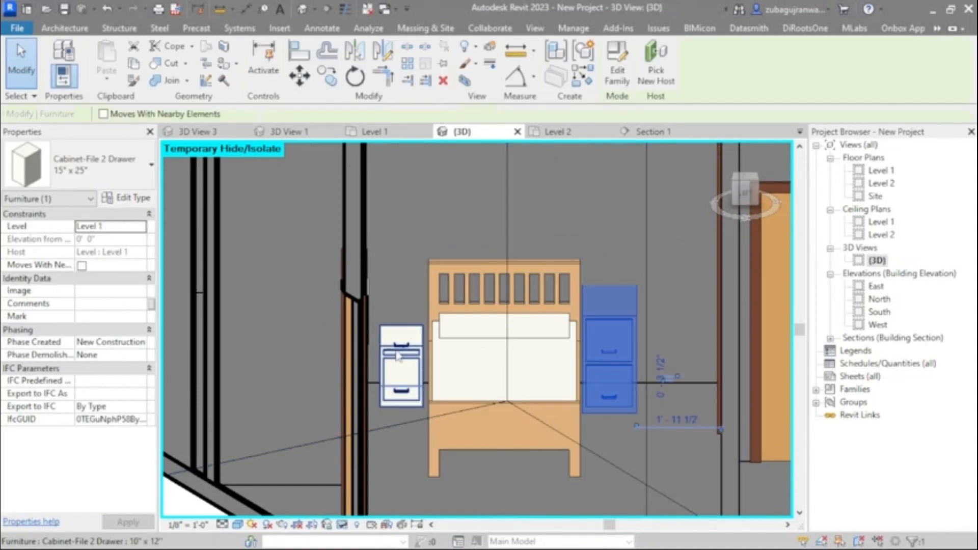
{"action": "left_click", "coordinate": [81, 164]}
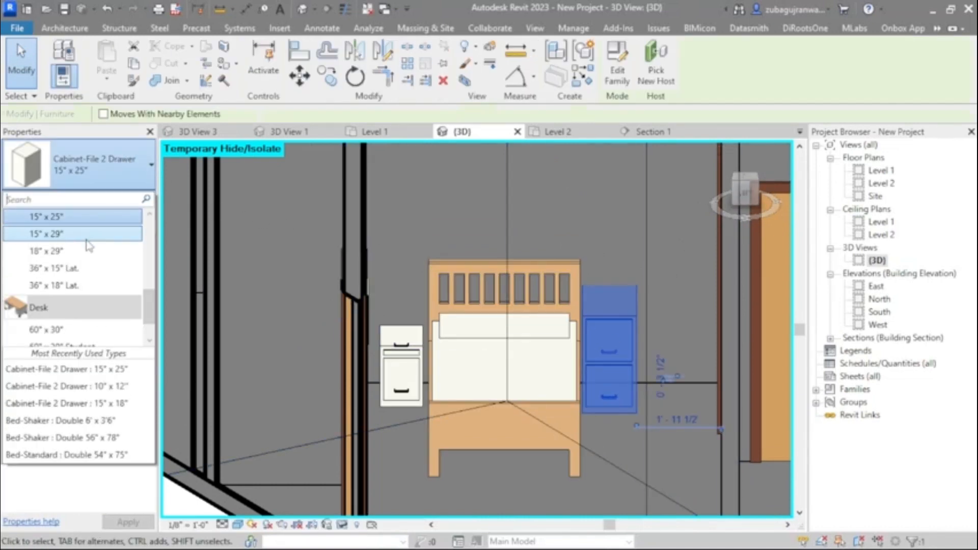
{"action": "scroll", "coordinate": [89, 246], "scroll_direction": "up", "scroll_amount": 1}
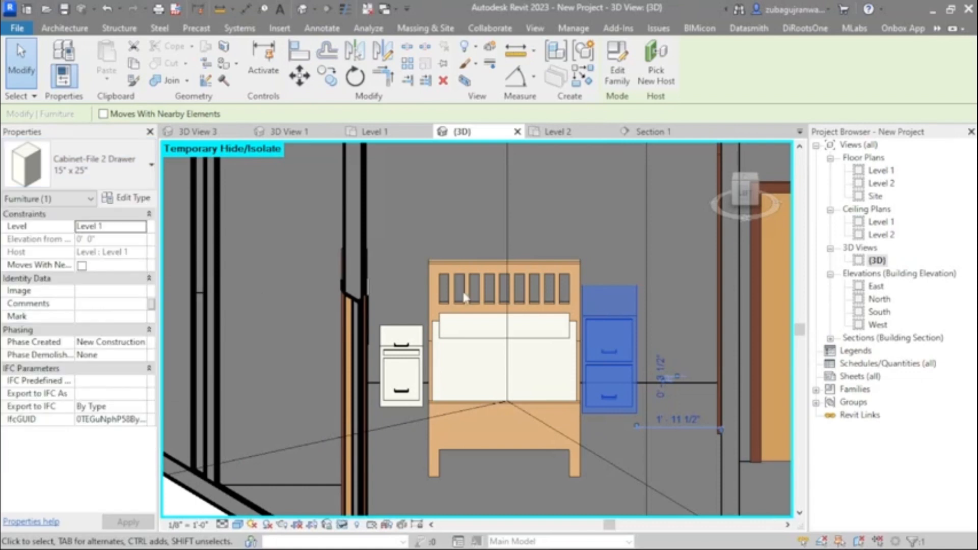
{"action": "left_click", "coordinate": [624, 246]}
{"action": "scroll", "coordinate": [578, 355], "scroll_direction": "down", "scroll_amount": 3}
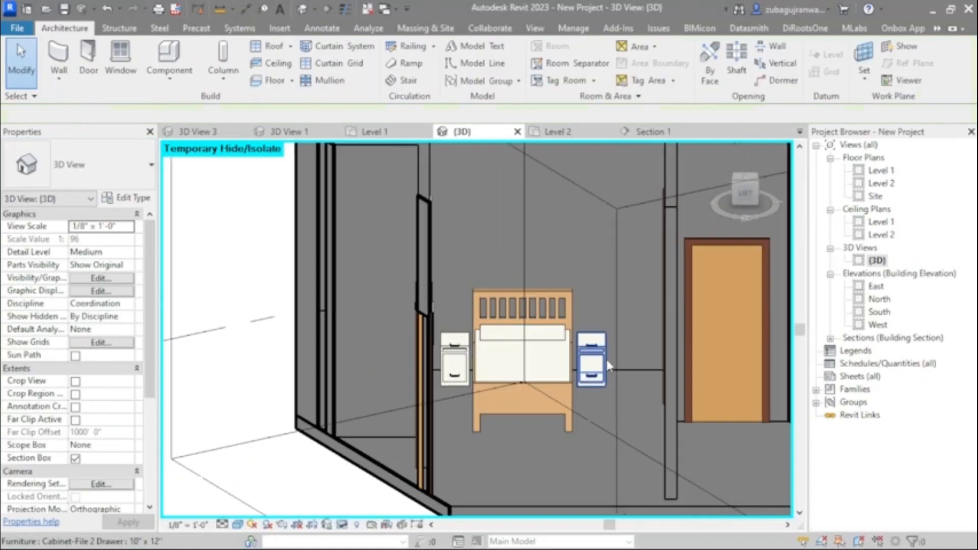
{"action": "scroll", "coordinate": [580, 351], "scroll_direction": "up", "scroll_amount": 2}
{"action": "scroll", "coordinate": [579, 349], "scroll_direction": "down", "scroll_amount": 4}
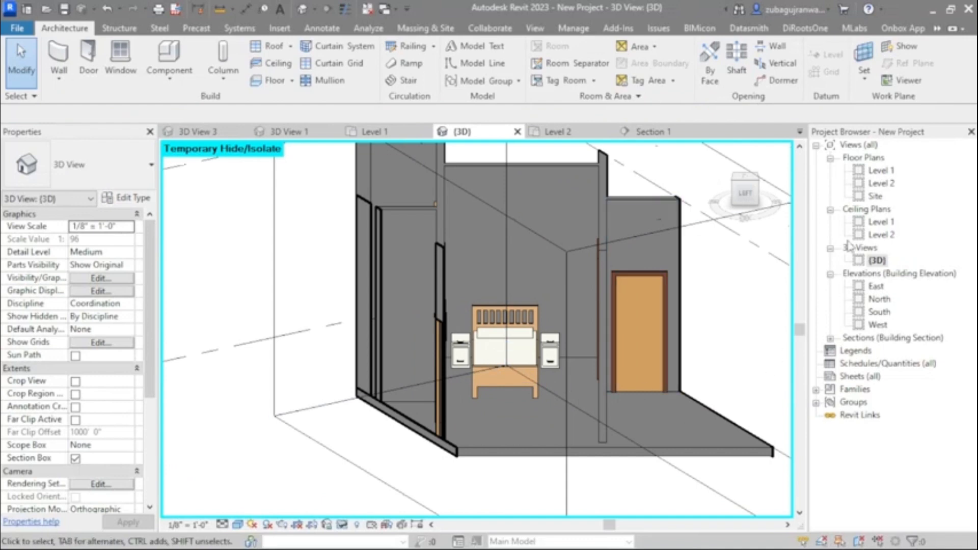
Step: In the Level 1 floor plan, start loading a component family from the Seating folder of the Furniture library
{"action": "double_click", "coordinate": [881, 171]}
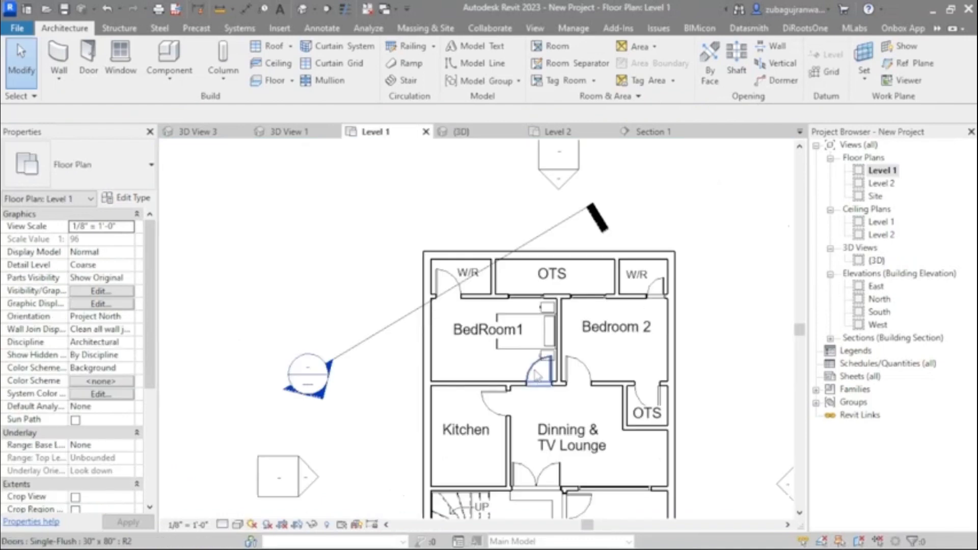
{"action": "scroll", "coordinate": [527, 372], "scroll_direction": "up", "scroll_amount": 2}
{"action": "scroll", "coordinate": [528, 372], "scroll_direction": "up", "scroll_amount": 2}
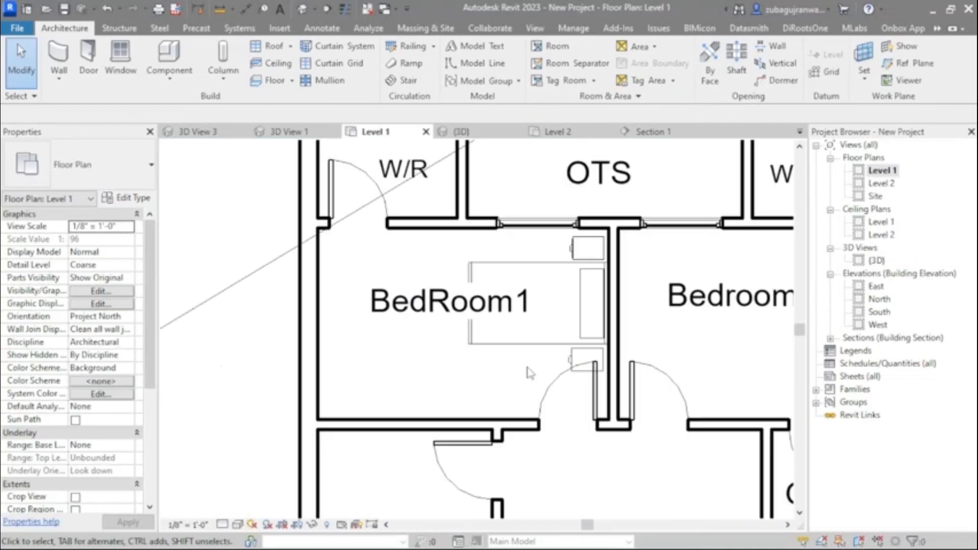
{"action": "scroll", "coordinate": [528, 372], "scroll_direction": "up", "scroll_amount": 1}
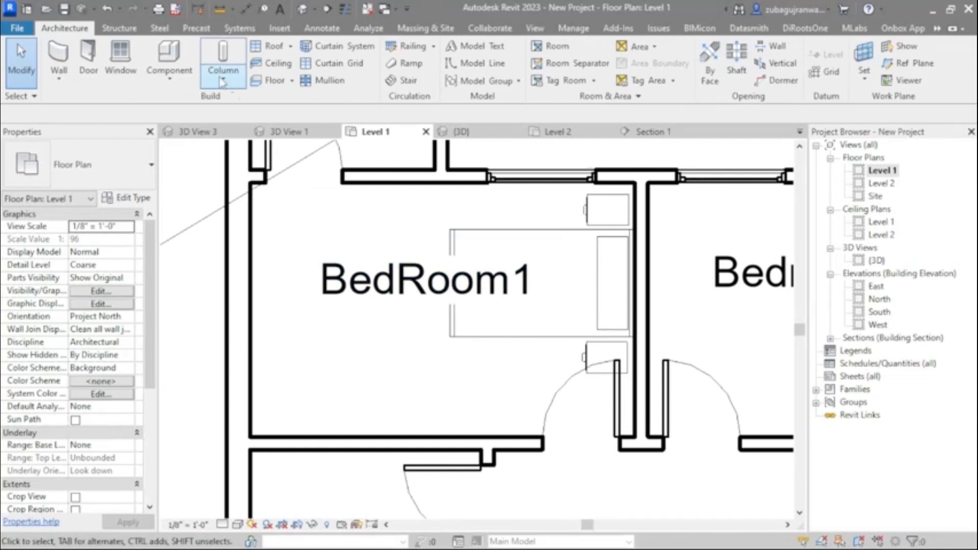
{"action": "left_click", "coordinate": [183, 71]}
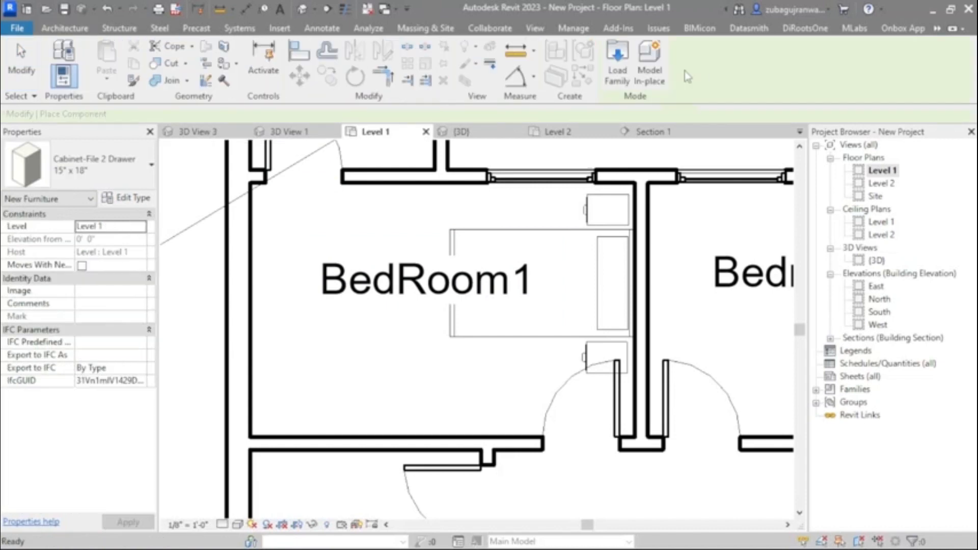
{"action": "left_click", "coordinate": [615, 71]}
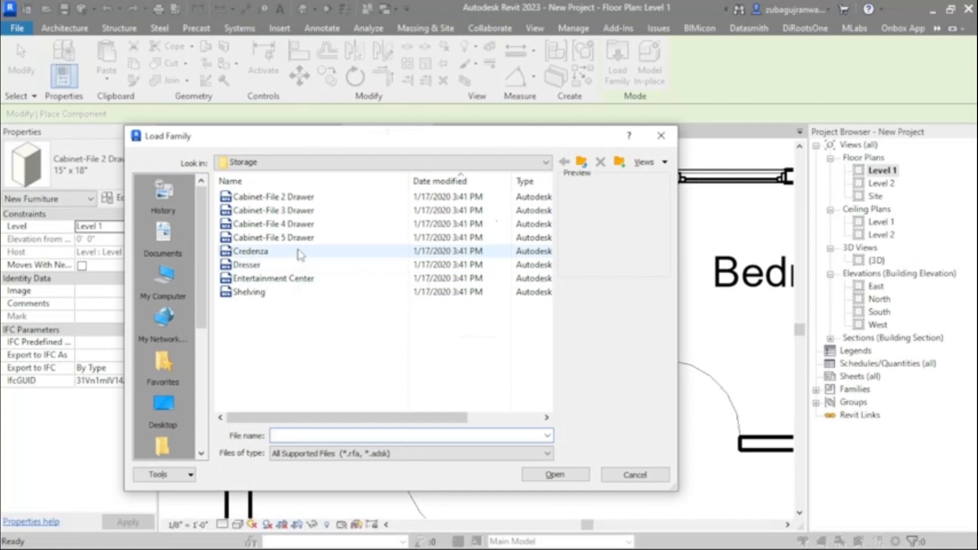
{"action": "left_click", "coordinate": [441, 161]}
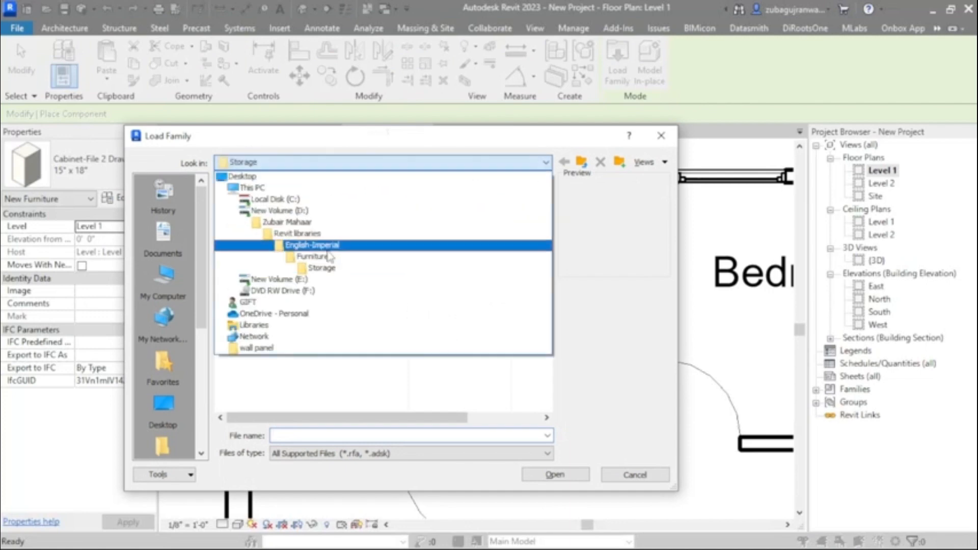
{"action": "left_click", "coordinate": [324, 257]}
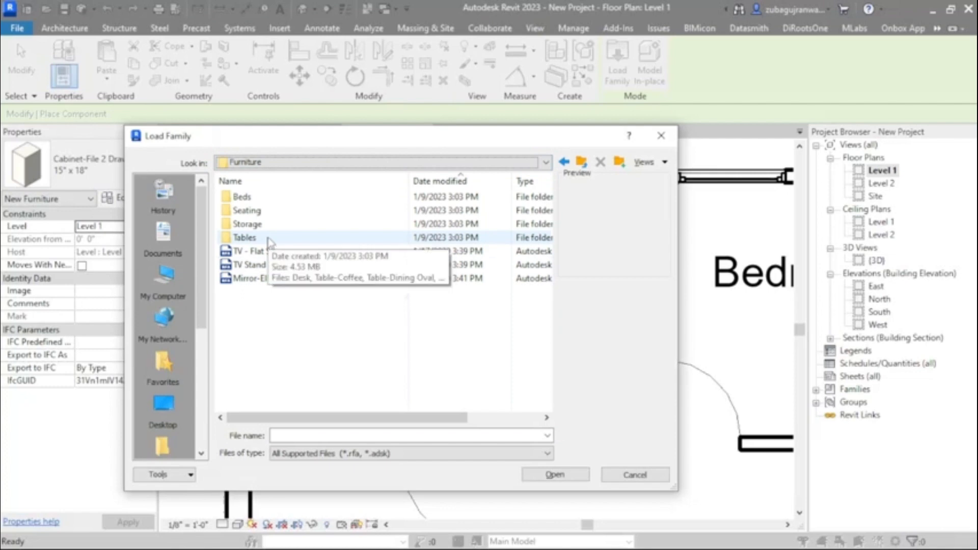
{"action": "left_click", "coordinate": [259, 210]}
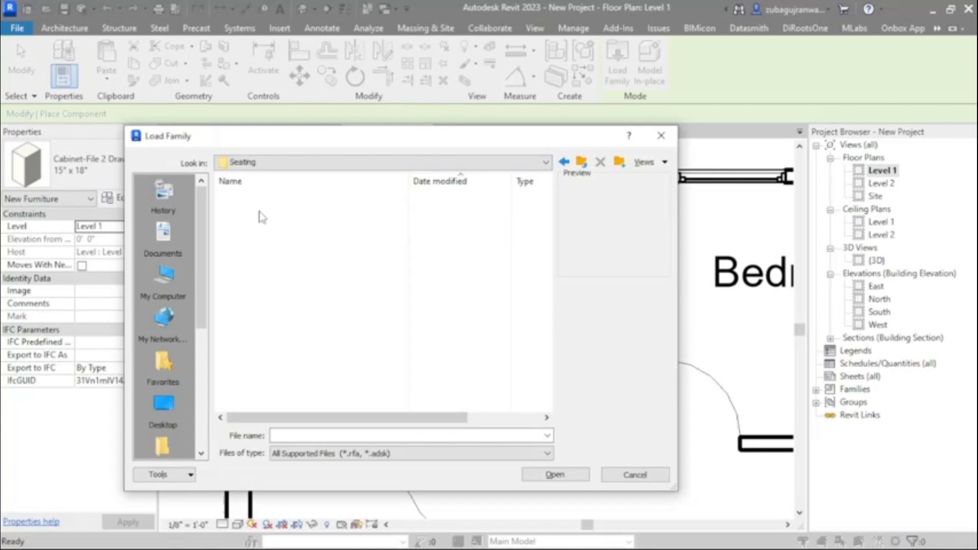
Step: Go through the previews of the seating families and load Sofa-Corbu
{"action": "left_click", "coordinate": [265, 199]}
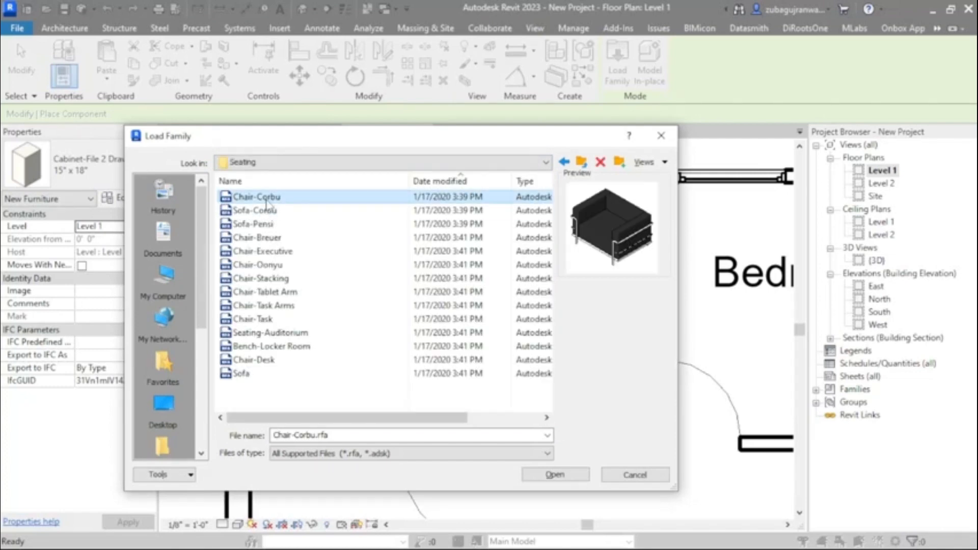
{"action": "key", "text": "Down"}
{"action": "key", "text": "Down"}
{"action": "key", "text": "Down"}
{"action": "key", "text": "Down"}
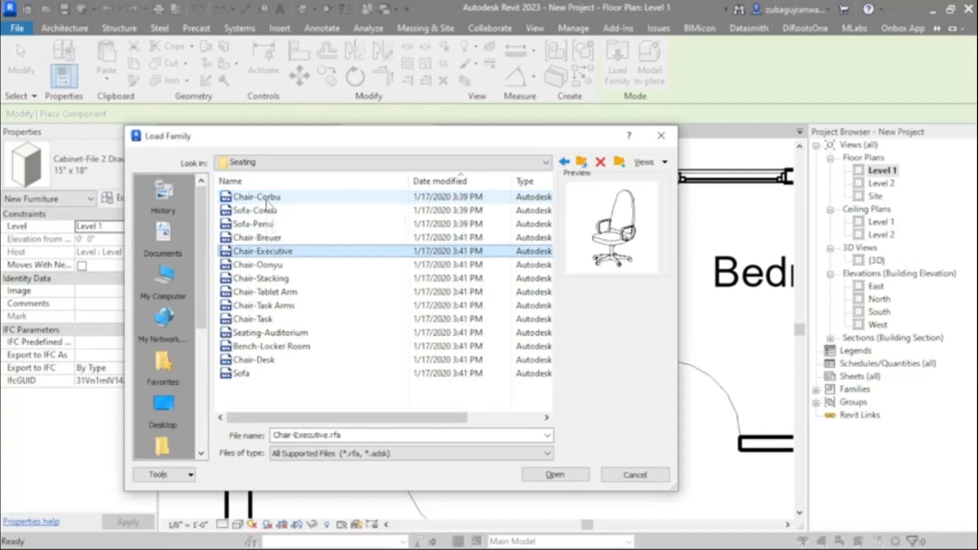
{"action": "key", "text": "Up"}
{"action": "key", "text": "Up"}
{"action": "key", "text": "Up"}
{"action": "key", "text": "Up"}
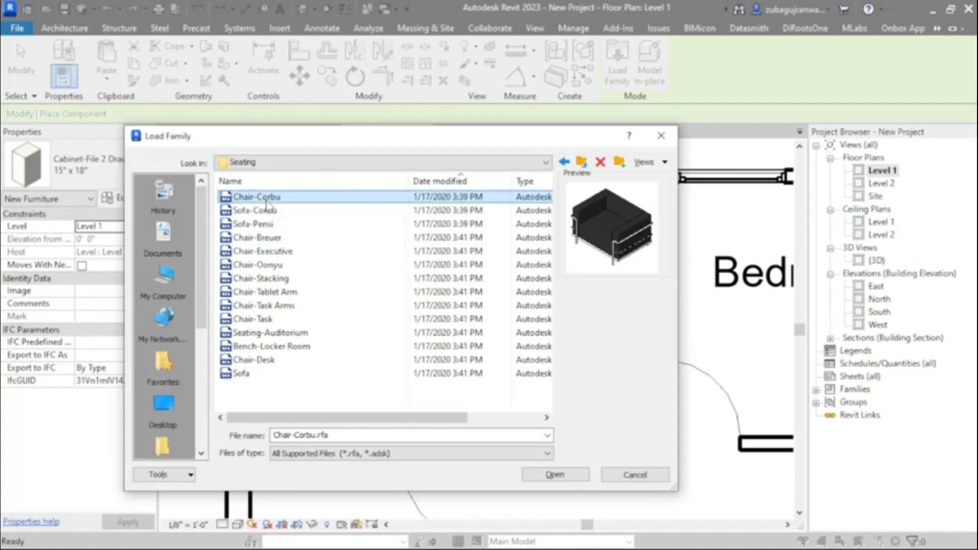
{"action": "key", "text": "Down"}
{"action": "key", "text": "Down"}
{"action": "key", "text": "Down"}
{"action": "key", "text": "Down"}
{"action": "key", "text": "Down"}
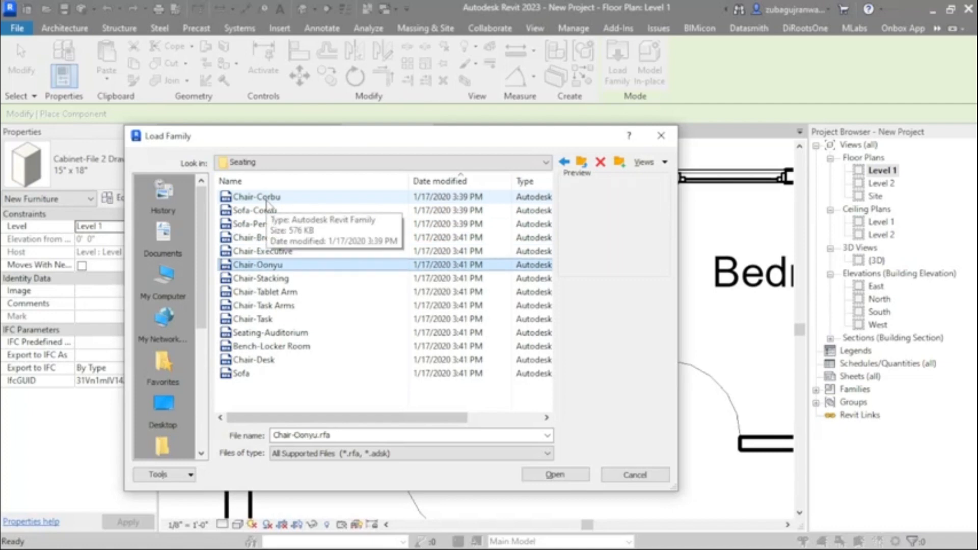
{"action": "key", "text": "Down"}
{"action": "key", "text": "Down"}
{"action": "key", "text": "Down"}
{"action": "key", "text": "Down"}
{"action": "key", "text": "Down"}
{"action": "key", "text": "Up"}
{"action": "key", "text": "Up"}
{"action": "key", "text": "Up"}
{"action": "key", "text": "Up"}
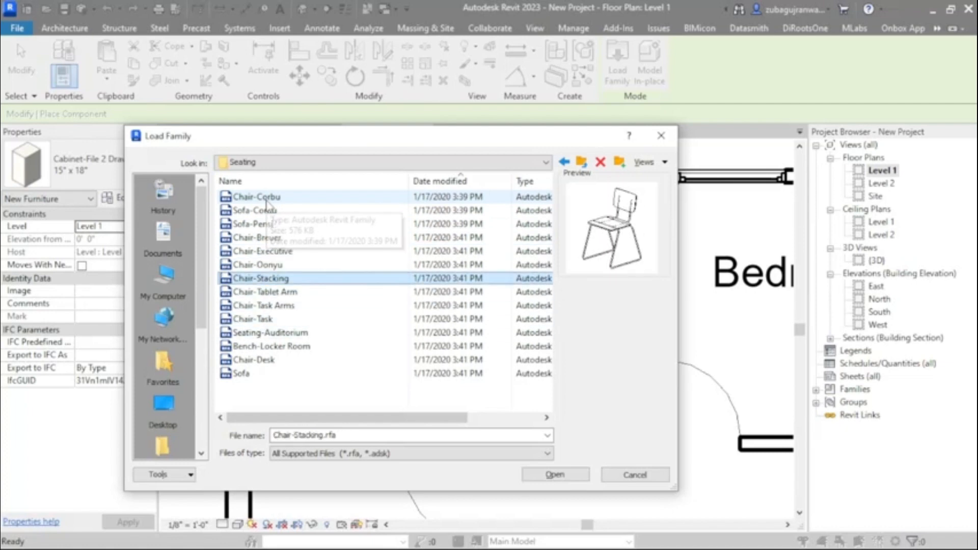
{"action": "key", "text": "Up"}
{"action": "key", "text": "Up"}
{"action": "key", "text": "Up"}
{"action": "key", "text": "Up"}
{"action": "key", "text": "Up"}
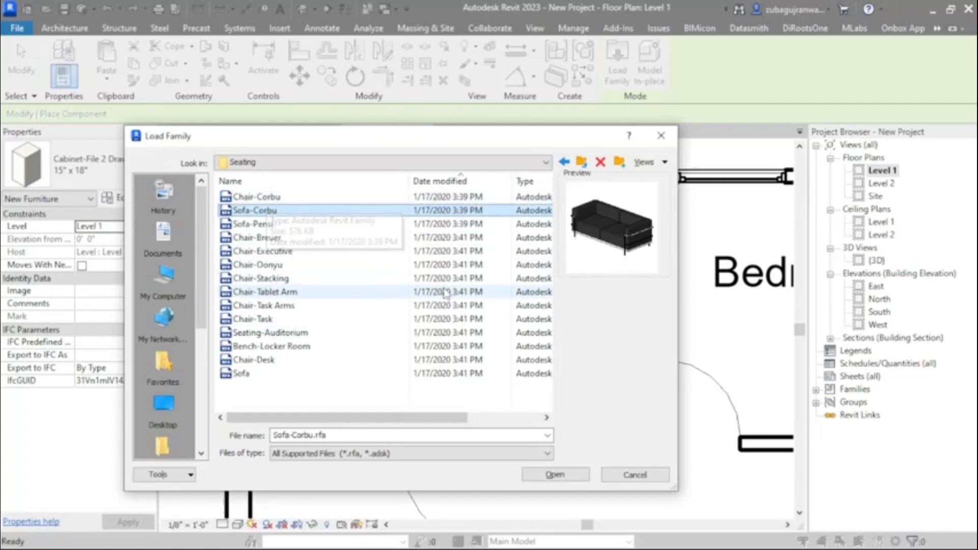
{"action": "left_click", "coordinate": [561, 475]}
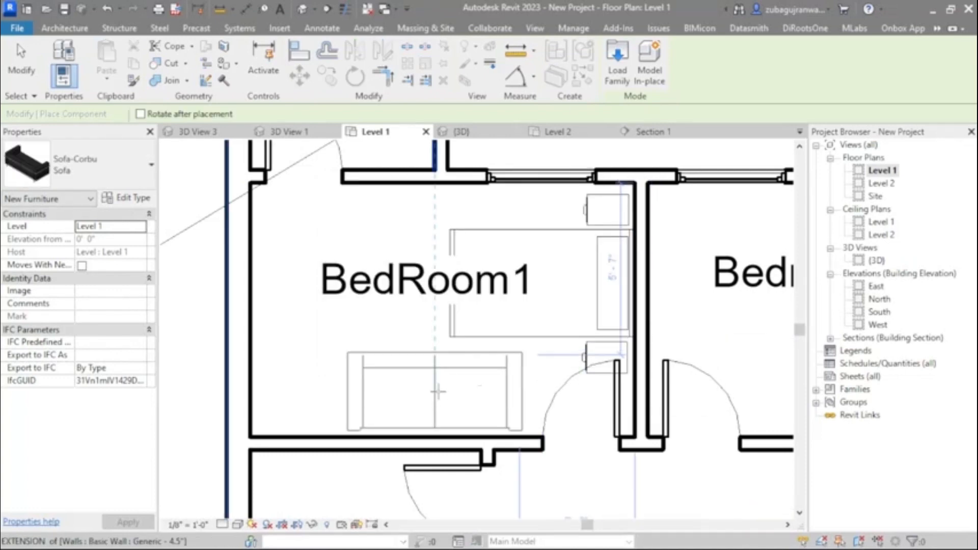
Step: Place the sofa turned 180° in BedRoom1, its back against the wall beside the door, about 3' 10" from the exterior wall
{"action": "key", "text": "space"}
{"action": "key", "text": "space"}
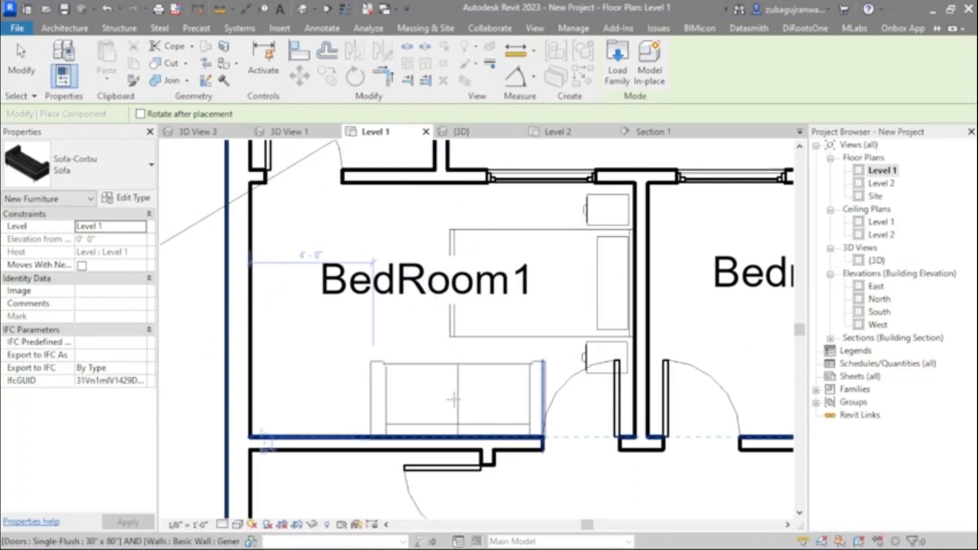
{"action": "scroll", "coordinate": [452, 396], "scroll_direction": "up", "scroll_amount": 3}
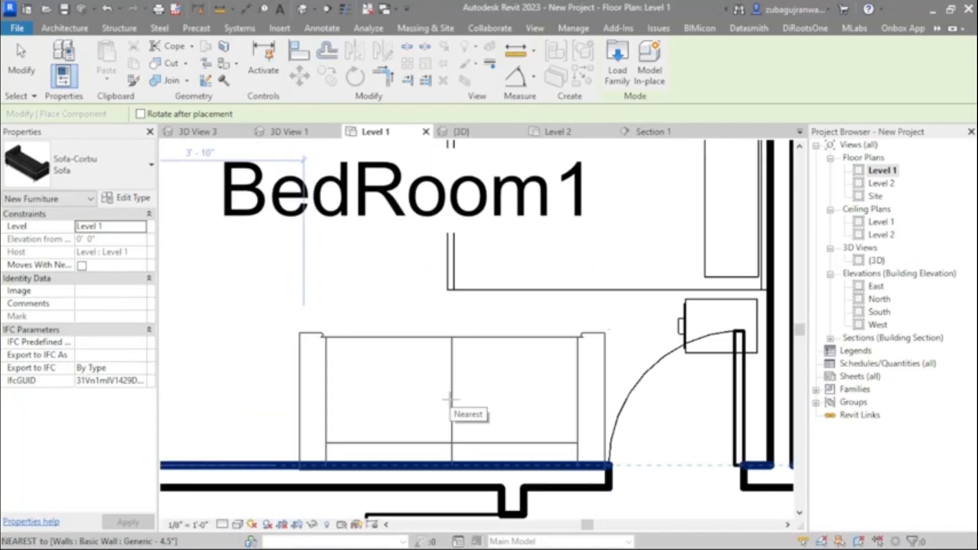
{"action": "left_click", "coordinate": [450, 398]}
{"action": "key", "text": "Escape"}
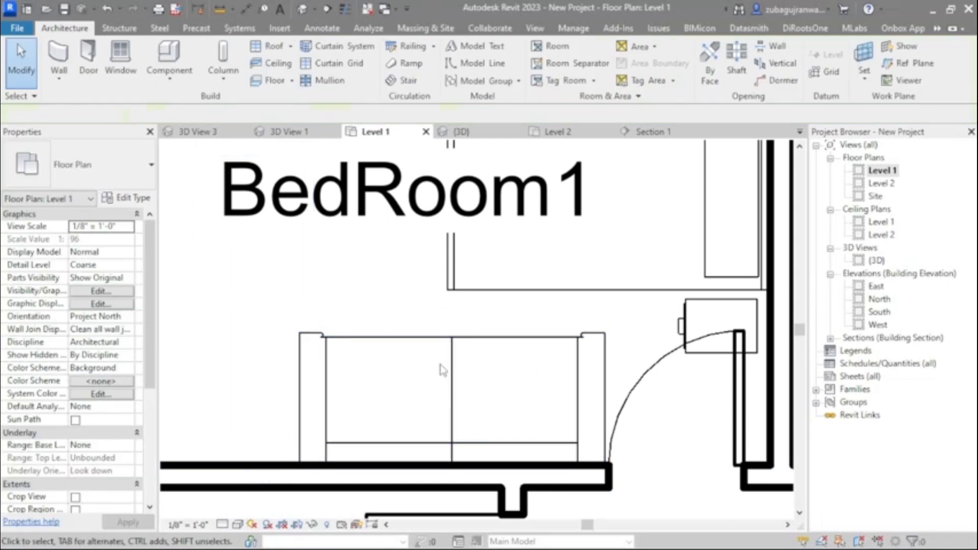
Step: In the default 3D view, duplicate the type of BedRoom1's sofa as Sofa 2
{"action": "double_click", "coordinate": [877, 261]}
{"action": "scroll", "coordinate": [580, 366], "scroll_direction": "up", "scroll_amount": 2}
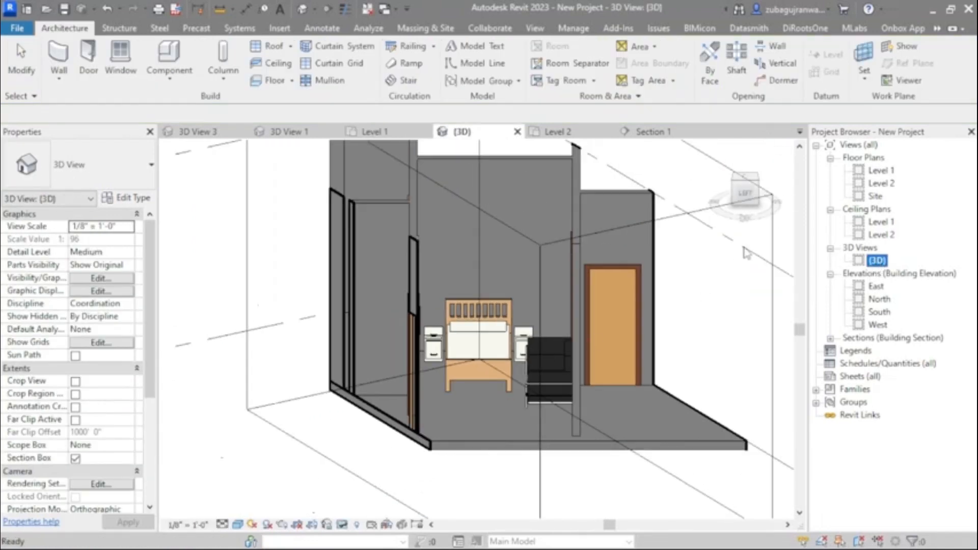
{"action": "left_click_drag", "start_coordinate": [745, 198], "coordinate": [765, 200]}
{"action": "scroll", "coordinate": [594, 335], "scroll_direction": "up", "scroll_amount": 3}
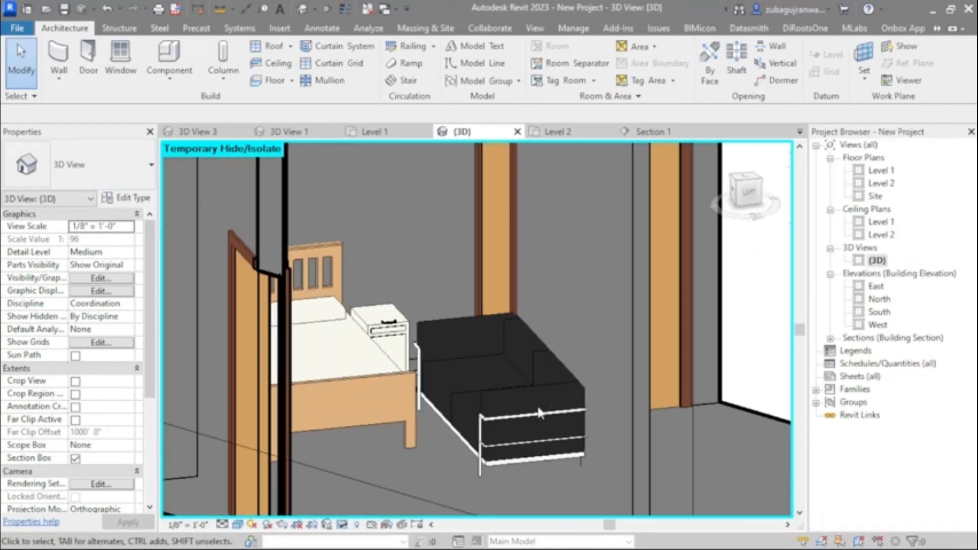
{"action": "left_click", "coordinate": [512, 408]}
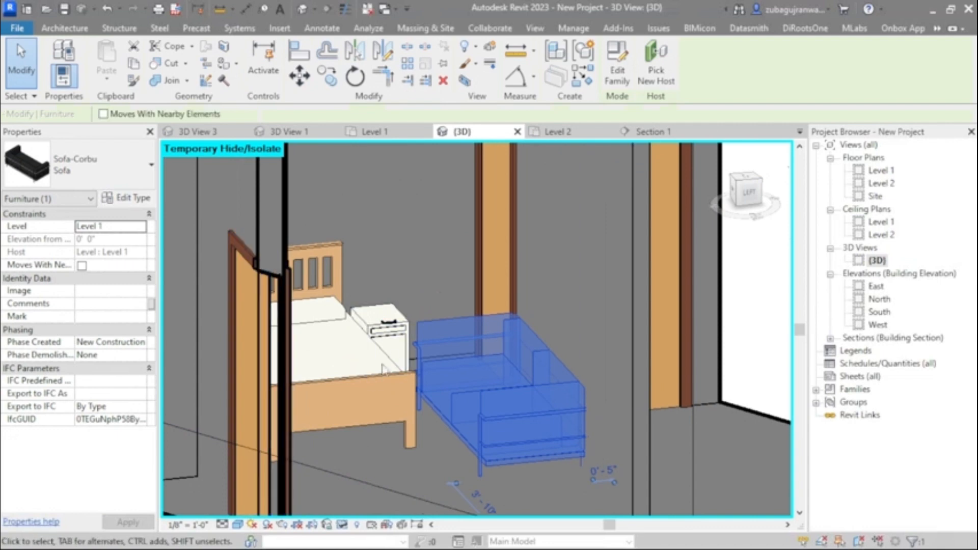
{"action": "left_click", "coordinate": [137, 200]}
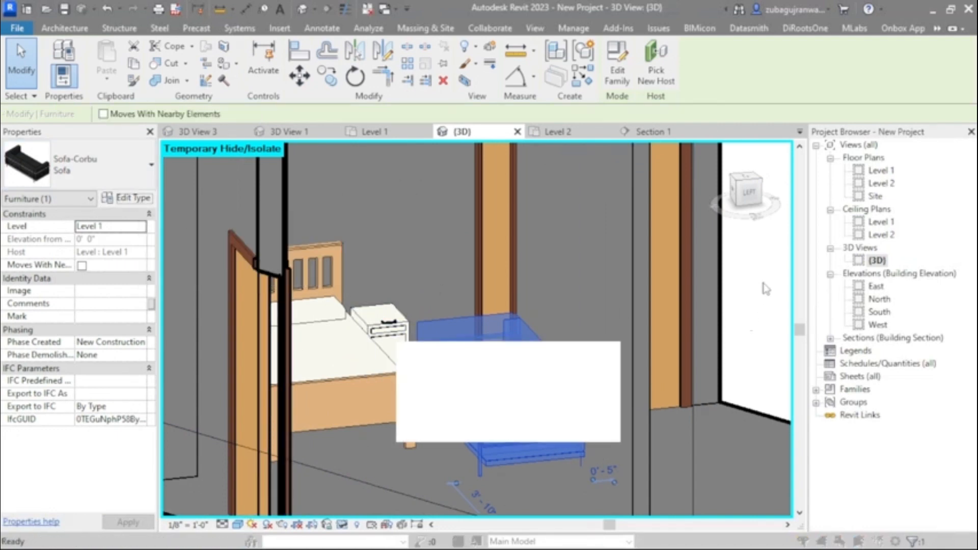
{"action": "left_click", "coordinate": [923, 123]}
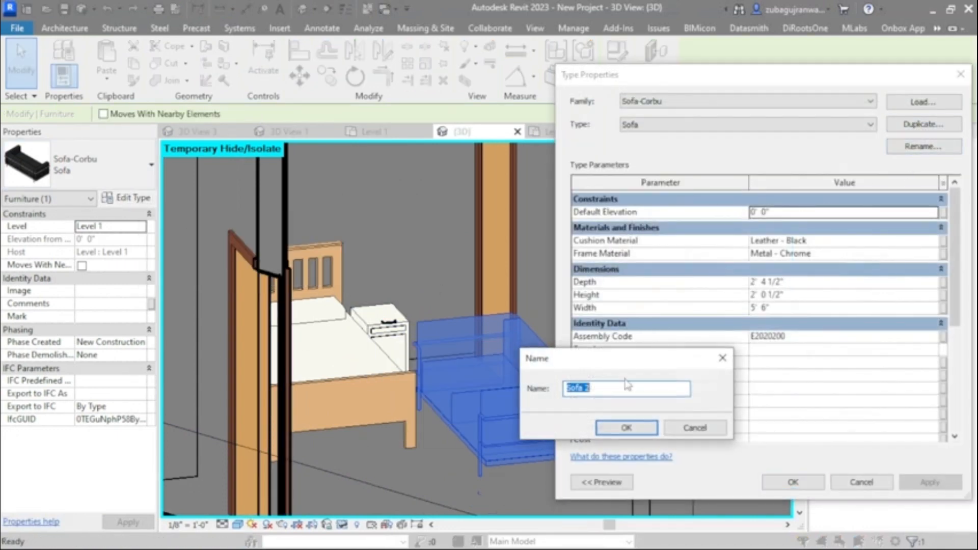
{"action": "left_click", "coordinate": [618, 431]}
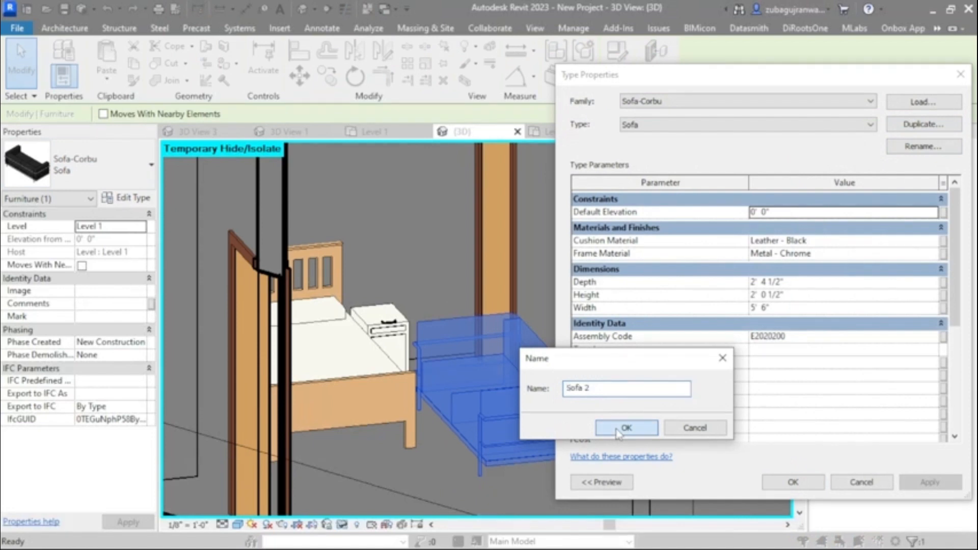
Step: Set the Sofa 2 type's depth to 1' 6", height to 1' 6" and width to 3' 0", and apply the changes
{"action": "left_click", "coordinate": [804, 282]}
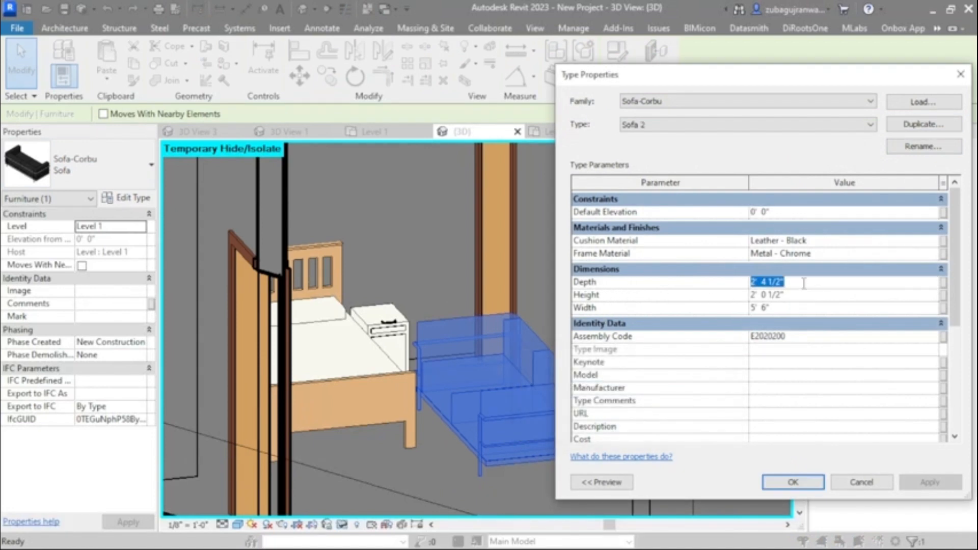
{"action": "type", "text": "1 6"}
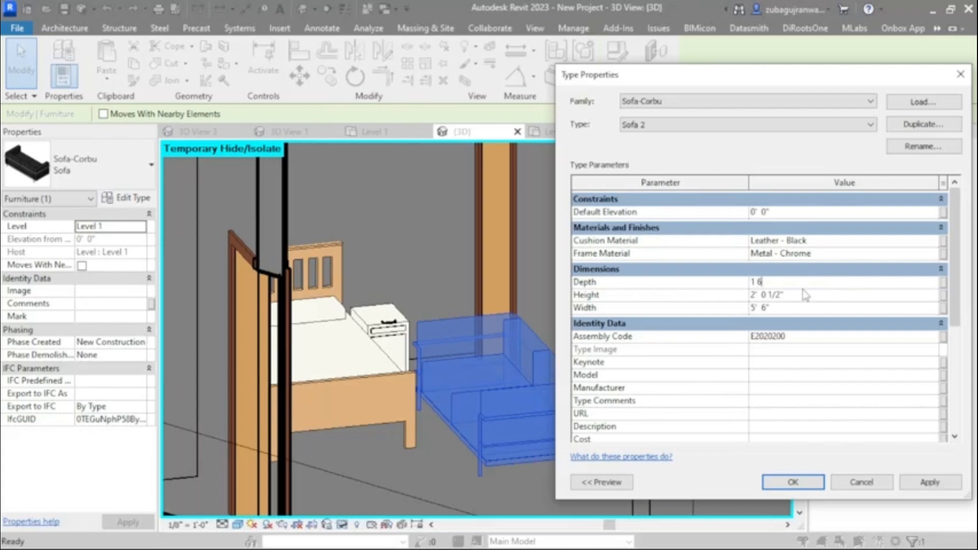
{"action": "left_click", "coordinate": [804, 295]}
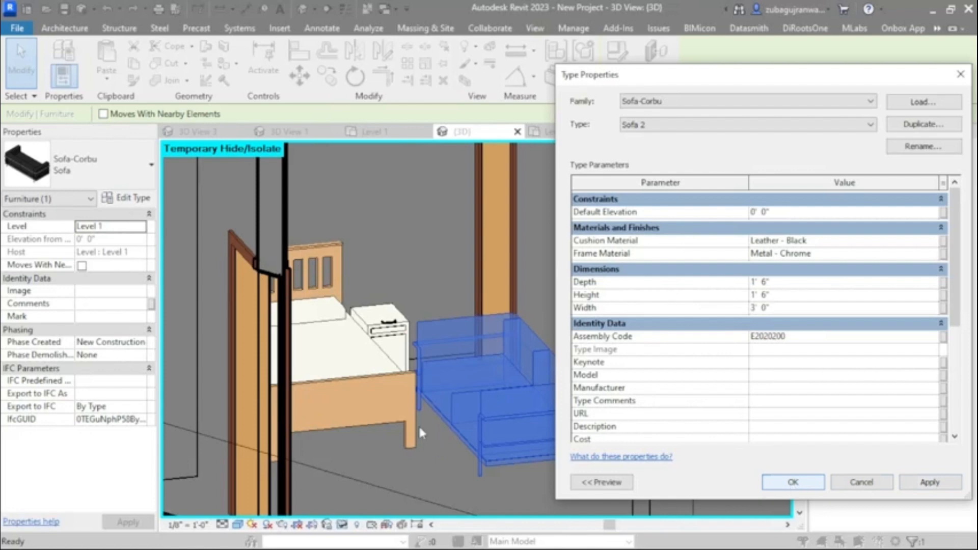
{"action": "key", "text": "Return"}
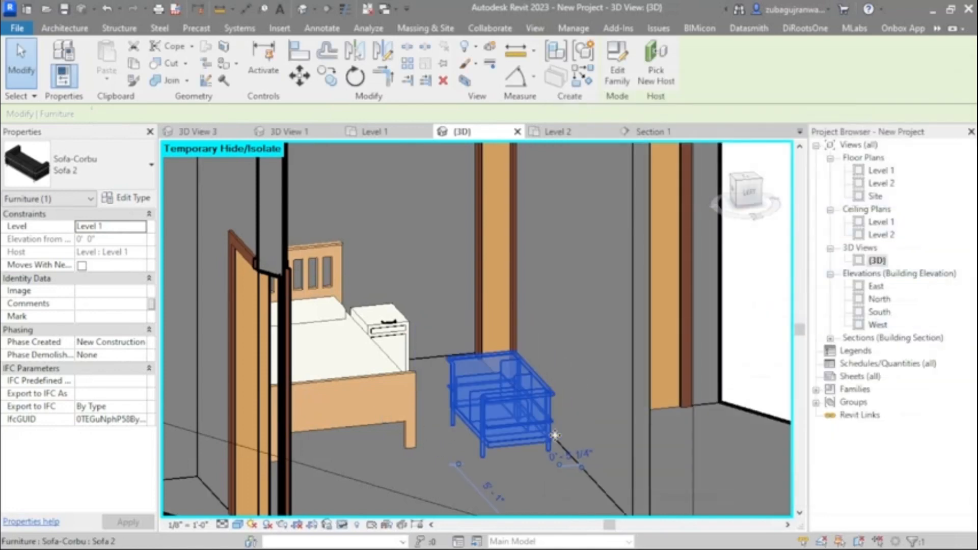
{"action": "scroll", "coordinate": [481, 412], "scroll_direction": "up", "scroll_amount": 3}
{"action": "key", "text": "Escape"}
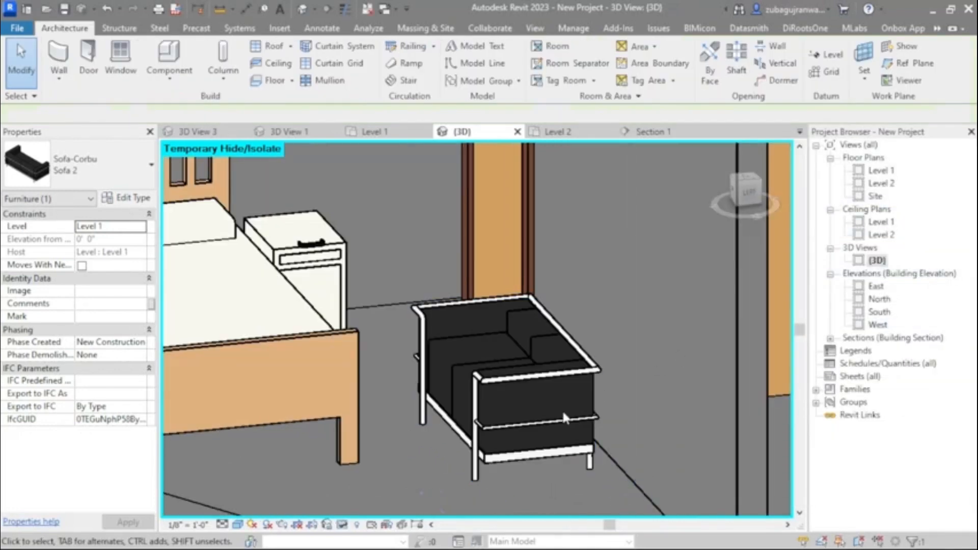
Step: Set the Sofa 2 type's depth to 2' 0" and width to 3' 6"
{"action": "left_click", "coordinate": [589, 410]}
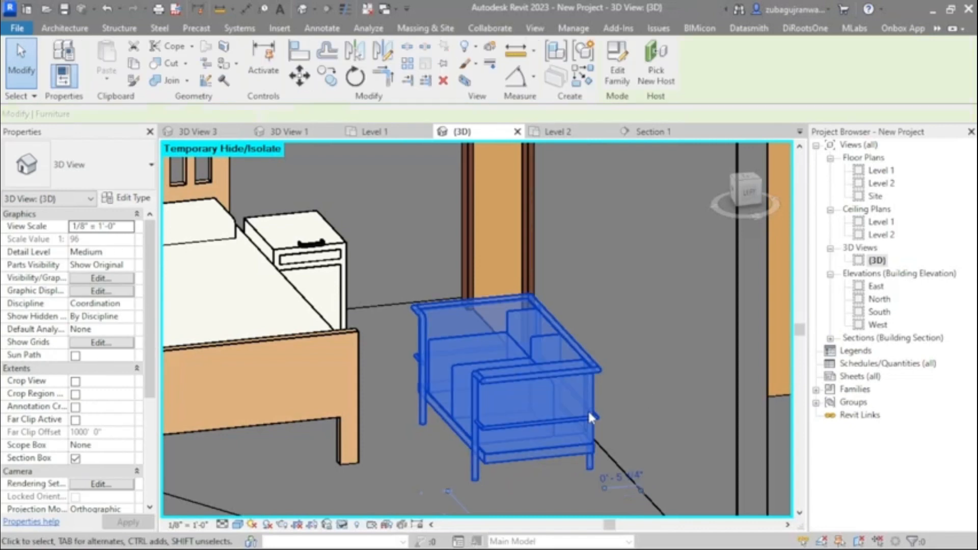
{"action": "left_click", "coordinate": [123, 198]}
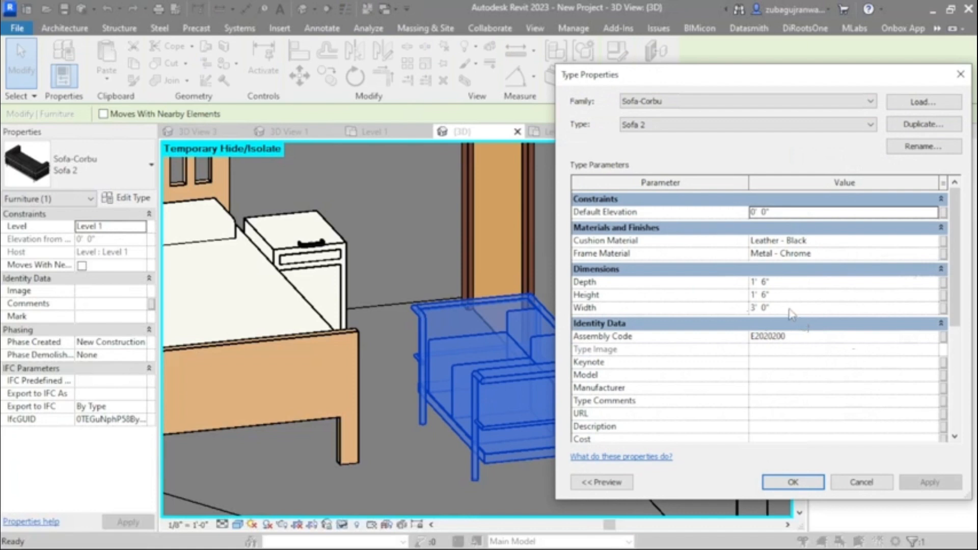
{"action": "left_click", "coordinate": [789, 282]}
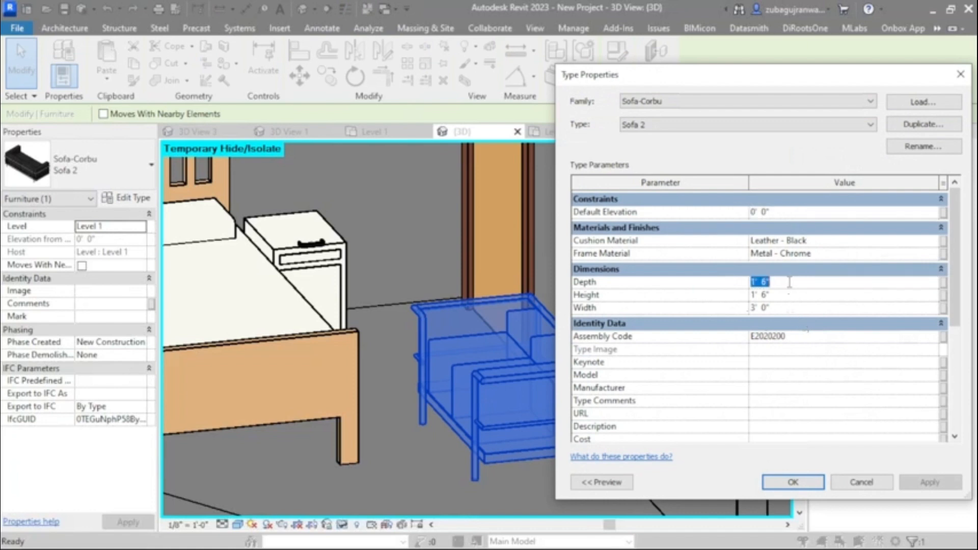
{"action": "type", "text": "2"}
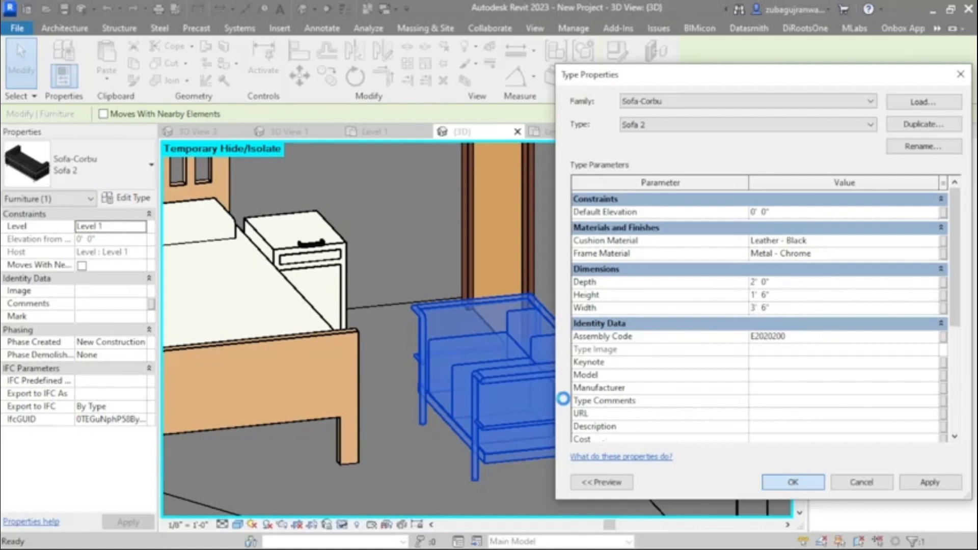
{"action": "key", "text": "Return"}
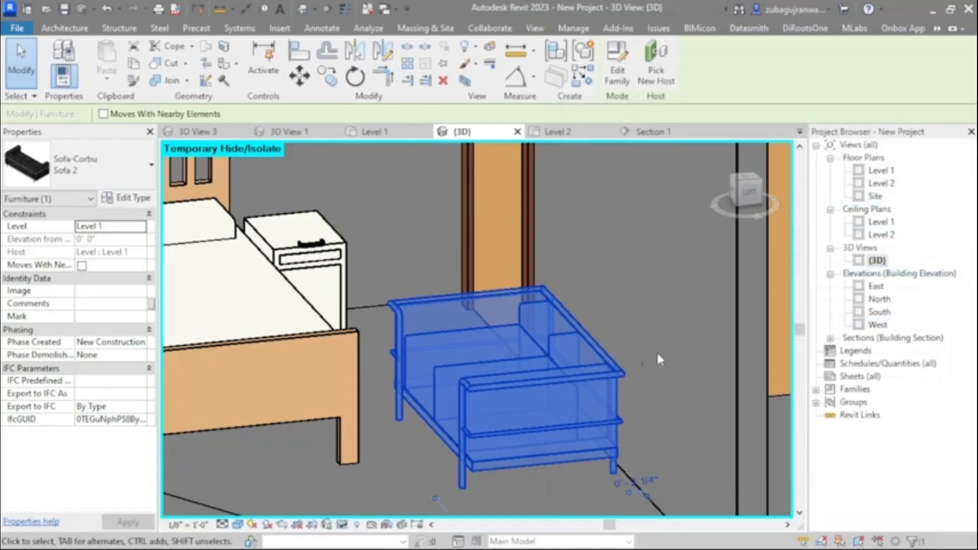
{"action": "left_click", "coordinate": [657, 351]}
{"action": "scroll", "coordinate": [510, 371], "scroll_direction": "down", "scroll_amount": 4}
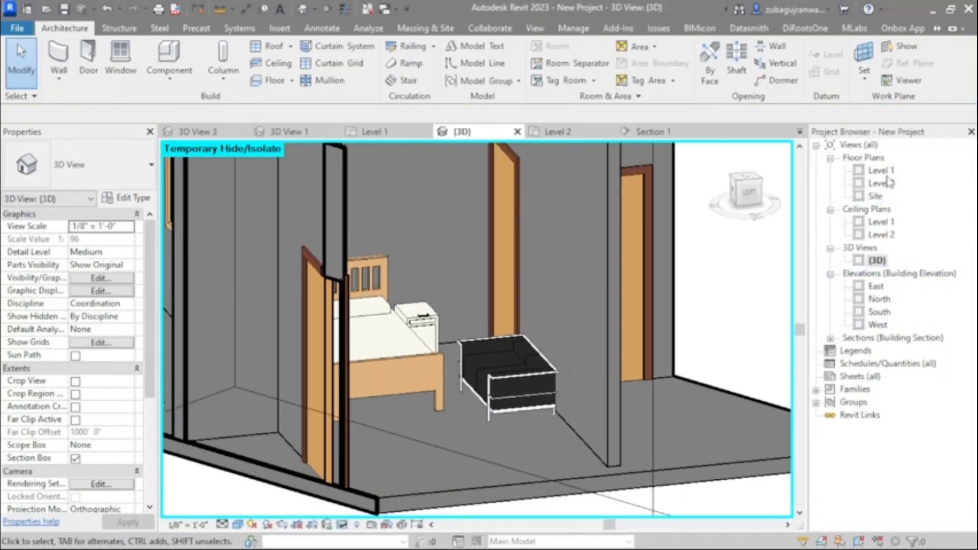
Step: Open the Level 1 floor plan and check the resized sofa's position in BedRoom1
{"action": "double_click", "coordinate": [883, 172]}
{"action": "scroll", "coordinate": [581, 379], "scroll_direction": "down", "scroll_amount": 3}
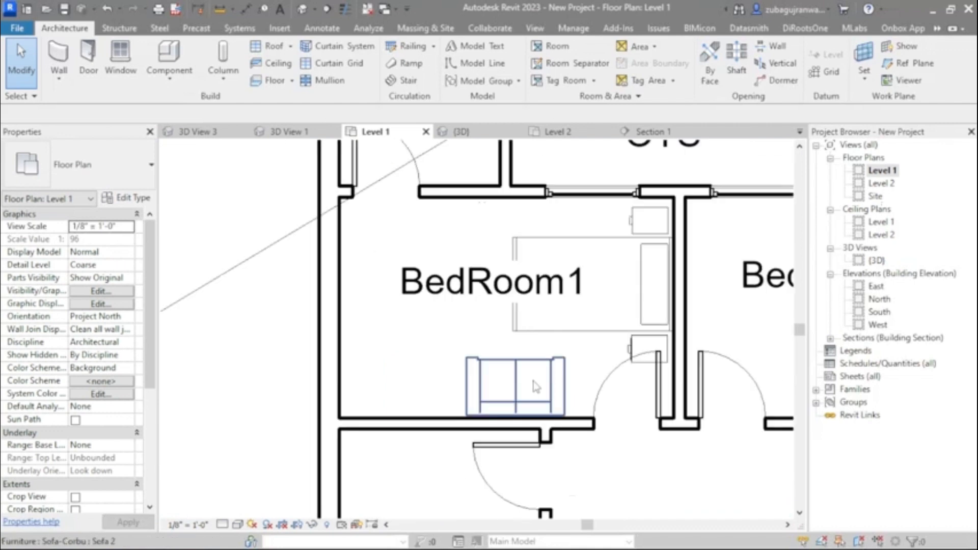
{"action": "scroll", "coordinate": [469, 389], "scroll_direction": "up", "scroll_amount": 2}
{"action": "left_click", "coordinate": [532, 364]}
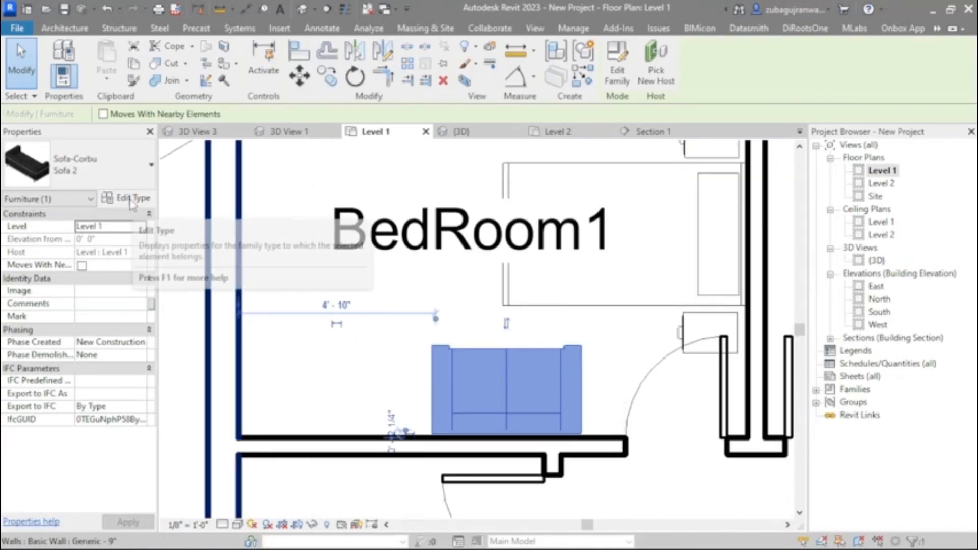
{"action": "scroll", "coordinate": [359, 334], "scroll_direction": "down", "scroll_amount": 3}
{"action": "left_click", "coordinate": [325, 380]}
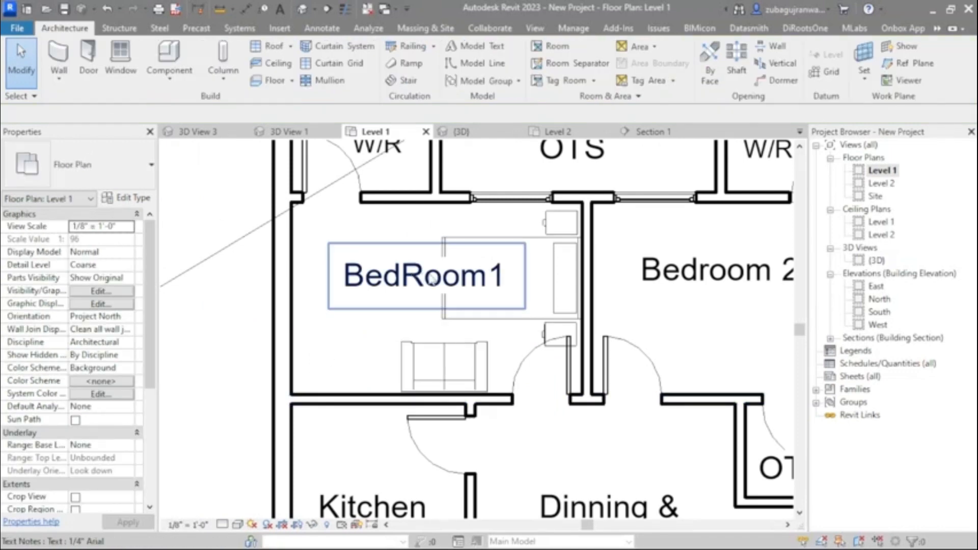
Step: Go through the previews of the Storage furniture families and load Dresser
{"action": "left_click", "coordinate": [169, 60]}
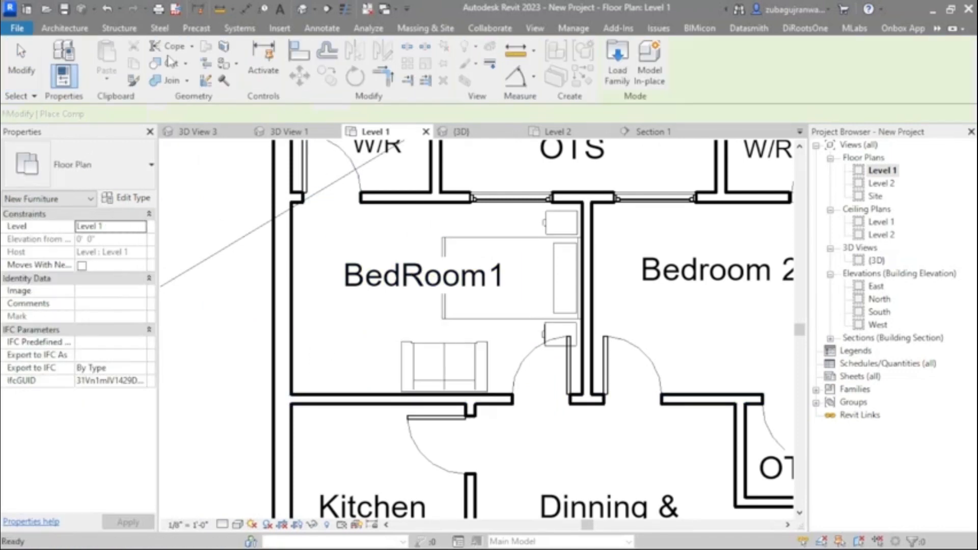
{"action": "left_click", "coordinate": [628, 82]}
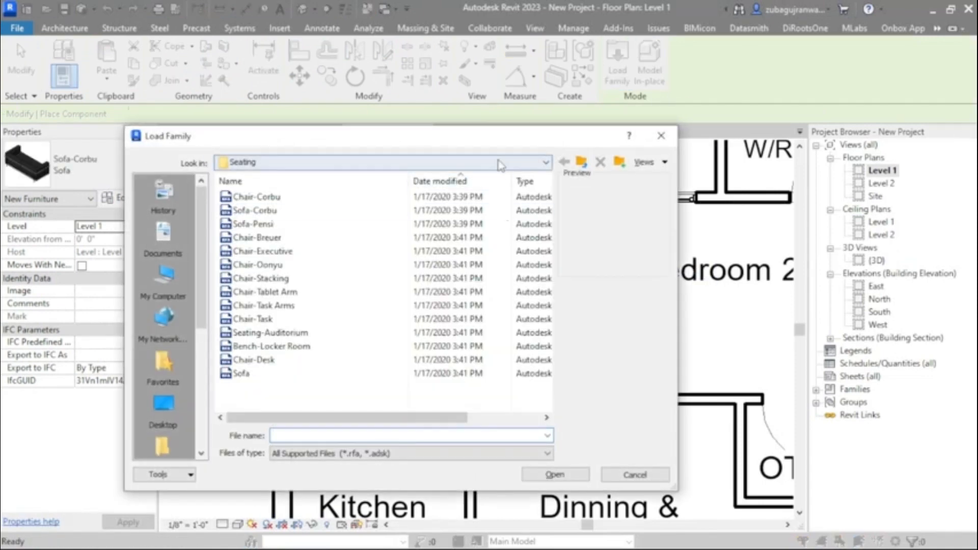
{"action": "left_click", "coordinate": [311, 257]}
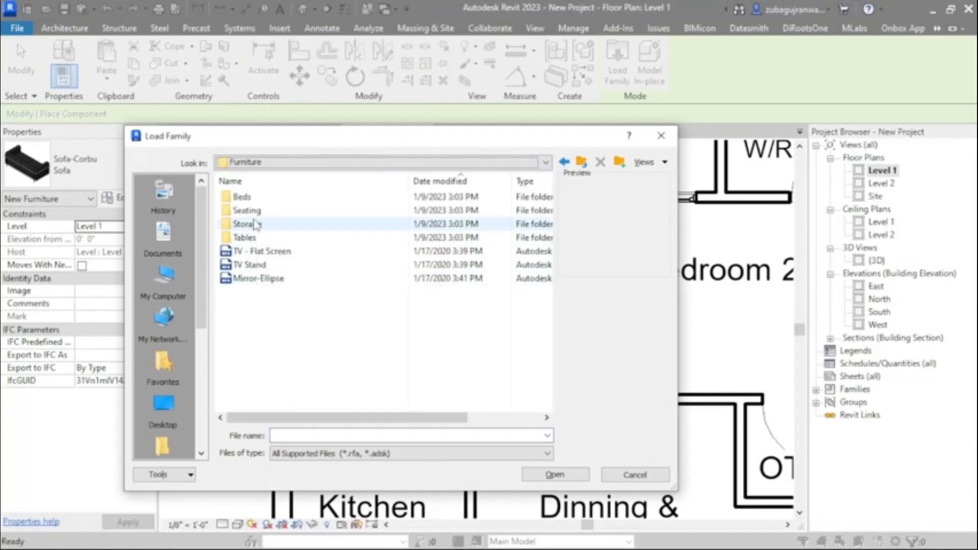
{"action": "double_click", "coordinate": [256, 226]}
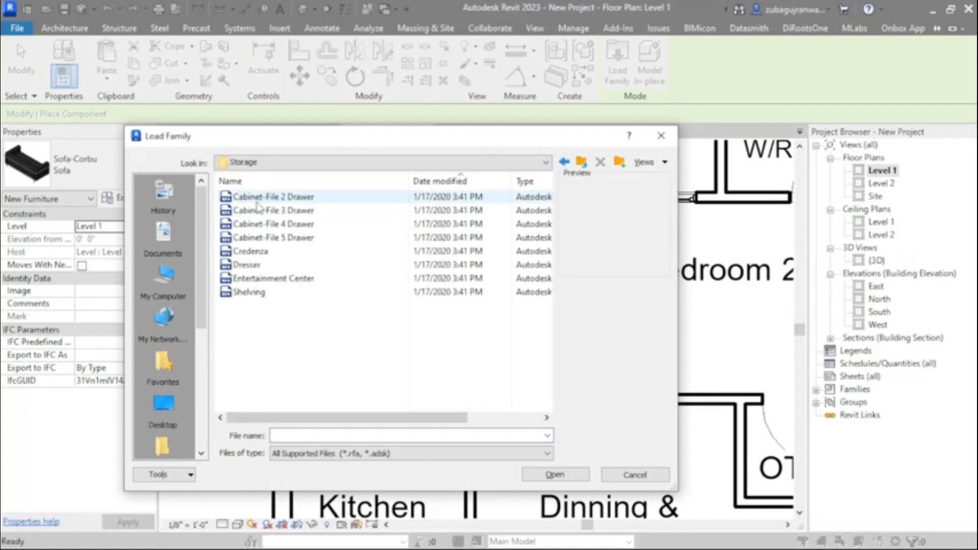
{"action": "left_click", "coordinate": [259, 200]}
{"action": "key", "text": "Down"}
{"action": "key", "text": "Down"}
{"action": "key", "text": "Down"}
{"action": "key", "text": "Down"}
{"action": "key", "text": "Down"}
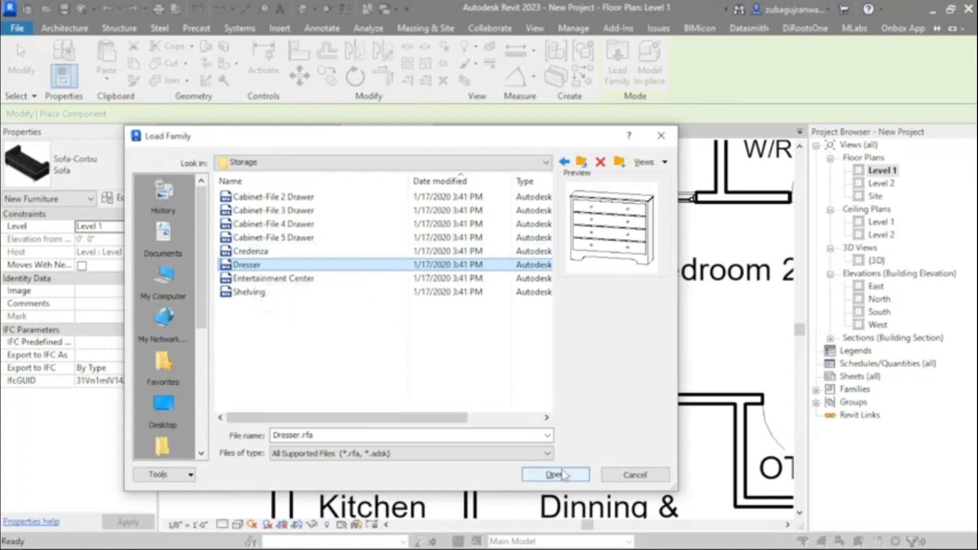
{"action": "left_click", "coordinate": [525, 473]}
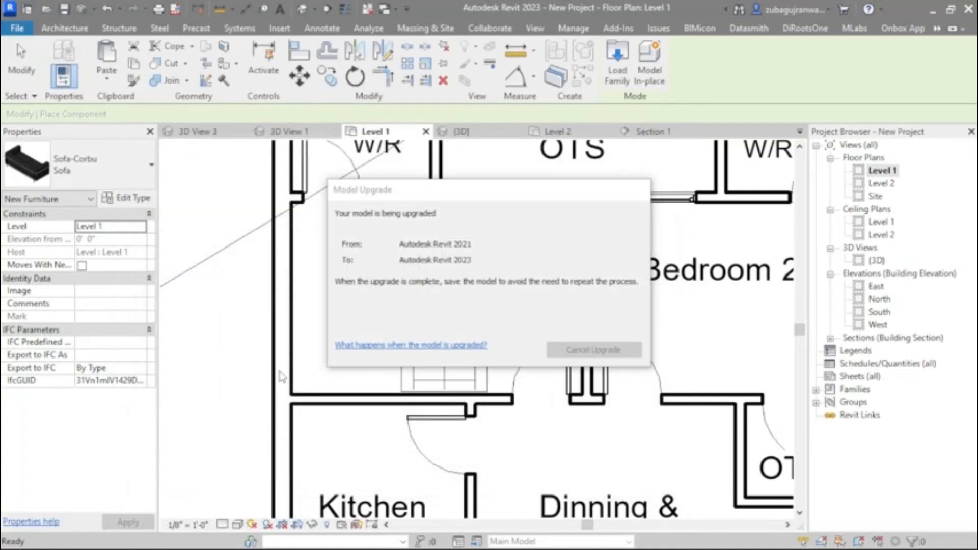
Step: Place the 48" x 72" x 24" dresser in BedRoom1 between the sofa and the exterior wall, aligned with the sofa's centre
{"action": "scroll", "coordinate": [325, 351], "scroll_direction": "up", "scroll_amount": 3}
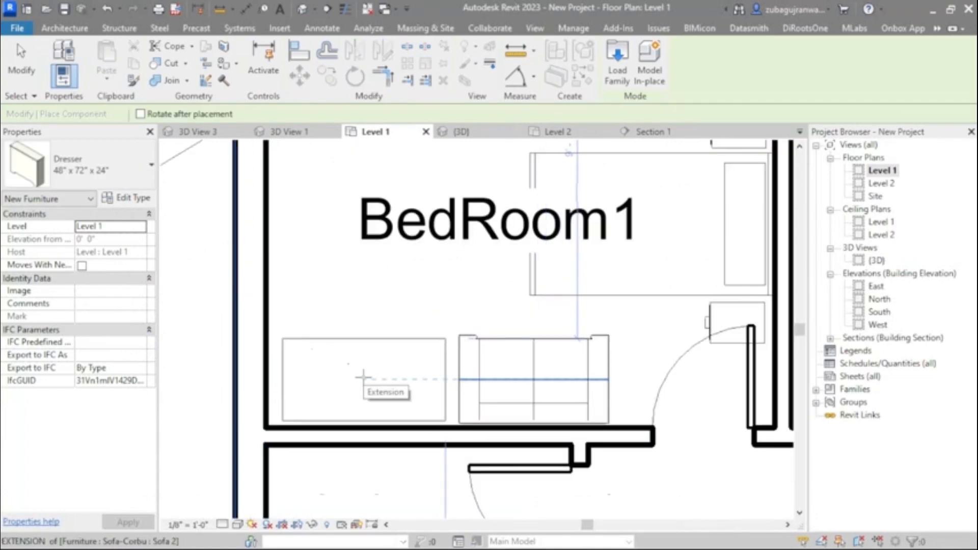
{"action": "left_click", "coordinate": [363, 377]}
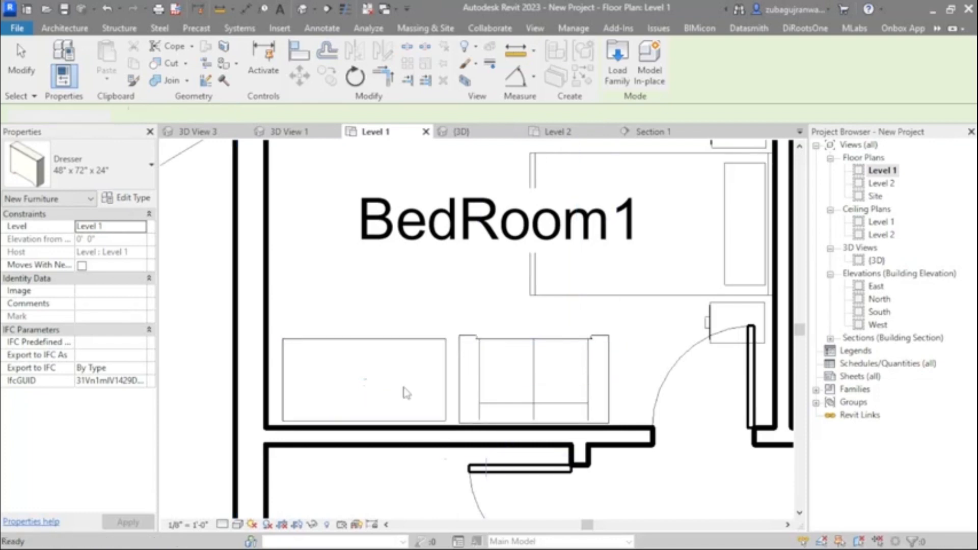
{"action": "key", "text": "Escape"}
{"action": "key", "text": "Escape"}
Step: In the default 3D view, rotate the dresser so its drawers face into BedRoom1
{"action": "double_click", "coordinate": [878, 261]}
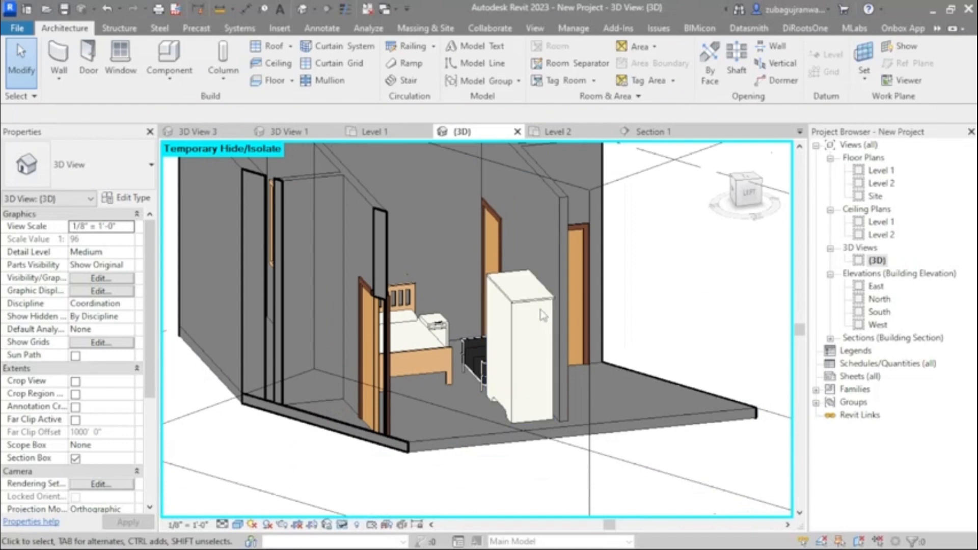
{"action": "left_click", "coordinate": [536, 361]}
{"action": "scroll", "coordinate": [536, 361], "scroll_direction": "up", "scroll_amount": 2}
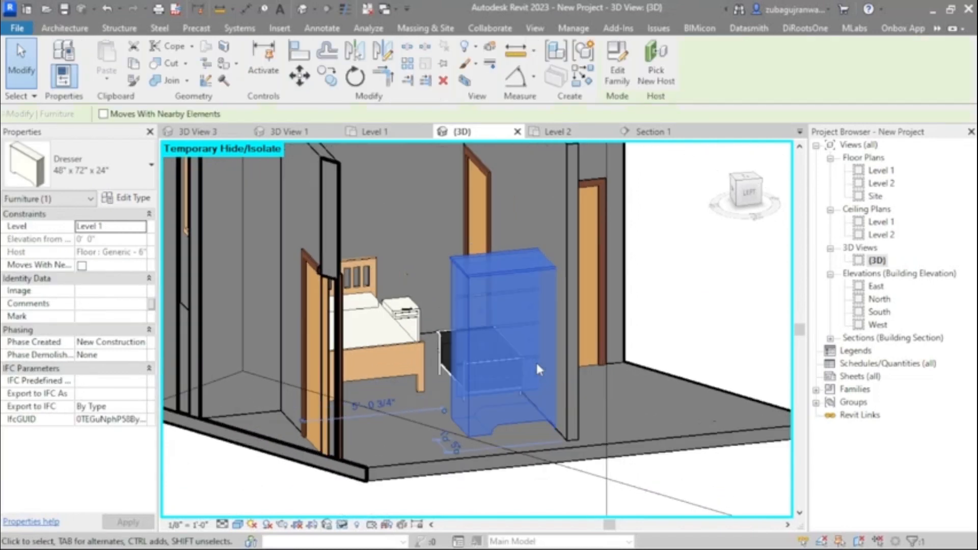
{"action": "key", "text": "space"}
{"action": "scroll", "coordinate": [530, 364], "scroll_direction": "down", "scroll_amount": 2}
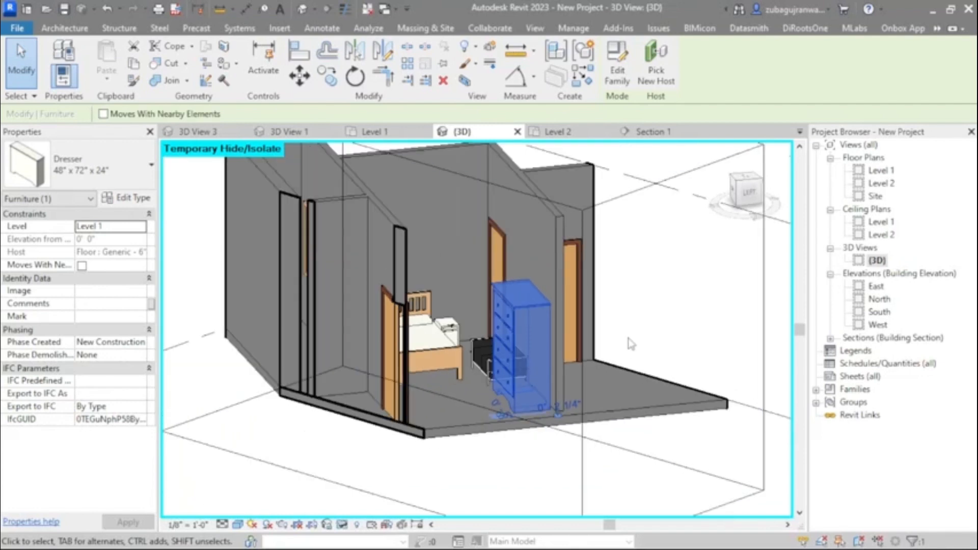
{"action": "left_click", "coordinate": [699, 331]}
{"action": "scroll", "coordinate": [511, 349], "scroll_direction": "up", "scroll_amount": 2}
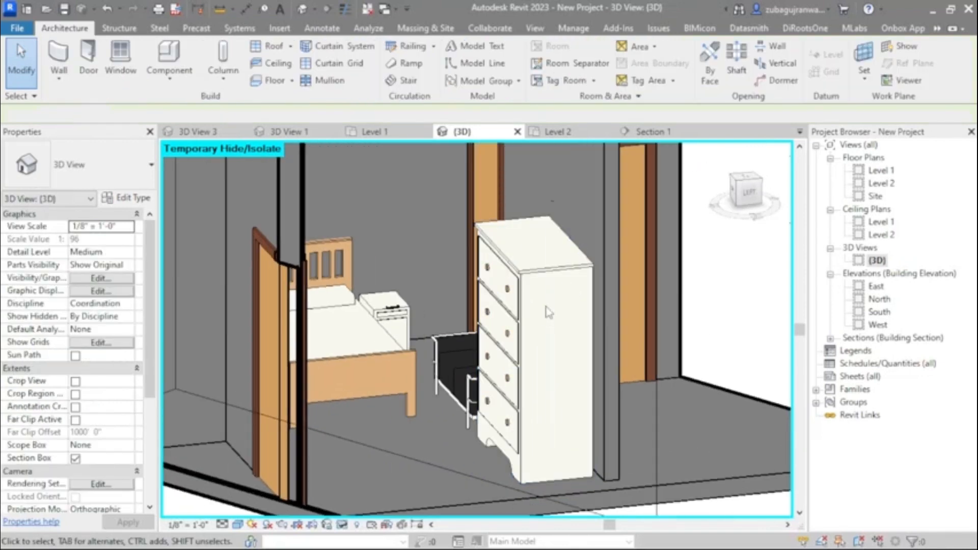
Step: Duplicate the dresser's type as 1'6" x 5' x 3'
{"action": "left_click", "coordinate": [540, 286]}
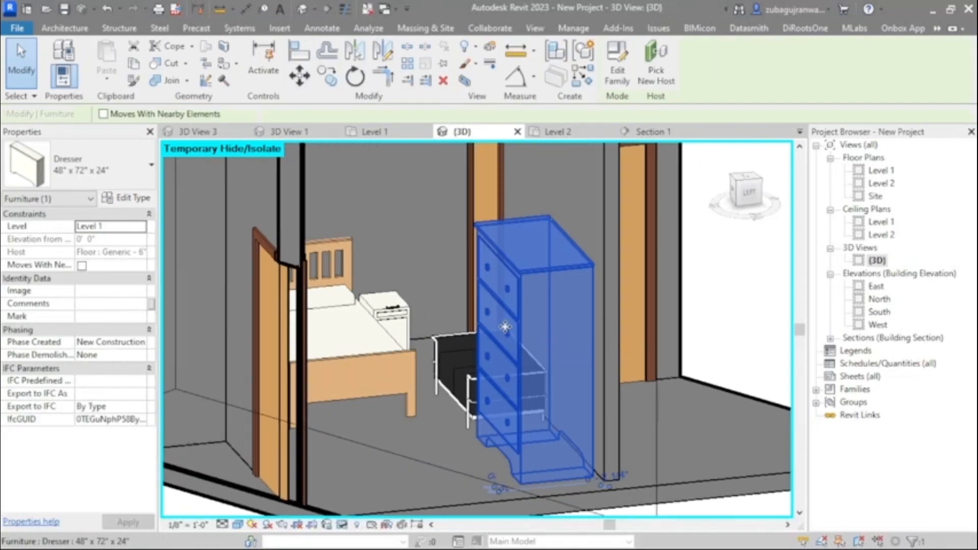
{"action": "left_click", "coordinate": [133, 198]}
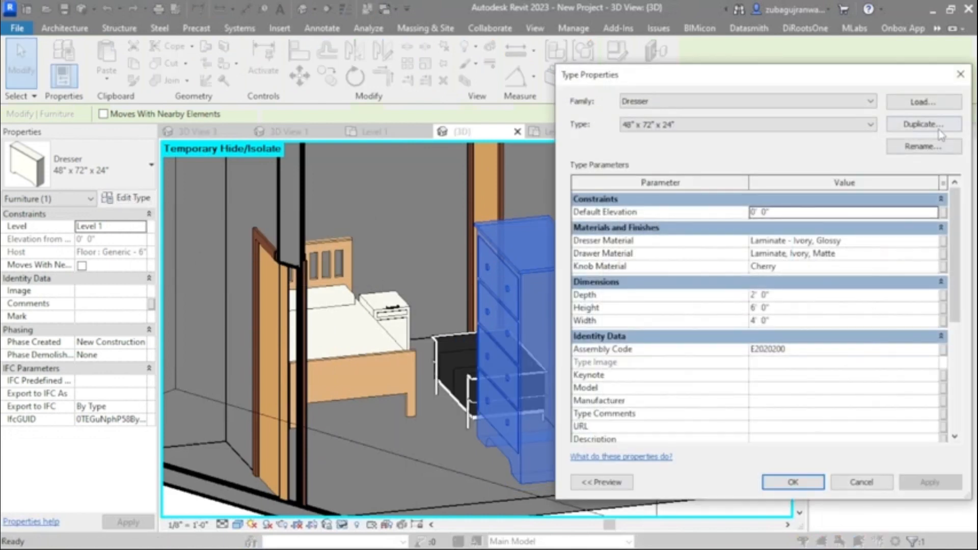
{"action": "left_click", "coordinate": [911, 126]}
{"action": "left_click_drag", "start_coordinate": [650, 359], "coordinate": [669, 388]}
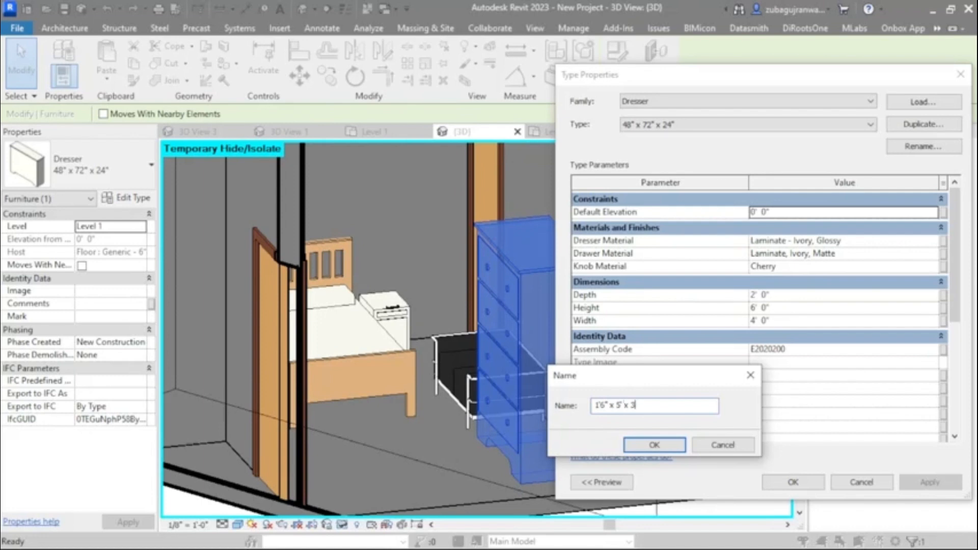
{"action": "left_click", "coordinate": [653, 446]}
Step: Set the new dresser type's depth to 1' 6", height to 5' 0" and width to 3', and apply the changes
{"action": "left_click", "coordinate": [820, 295]}
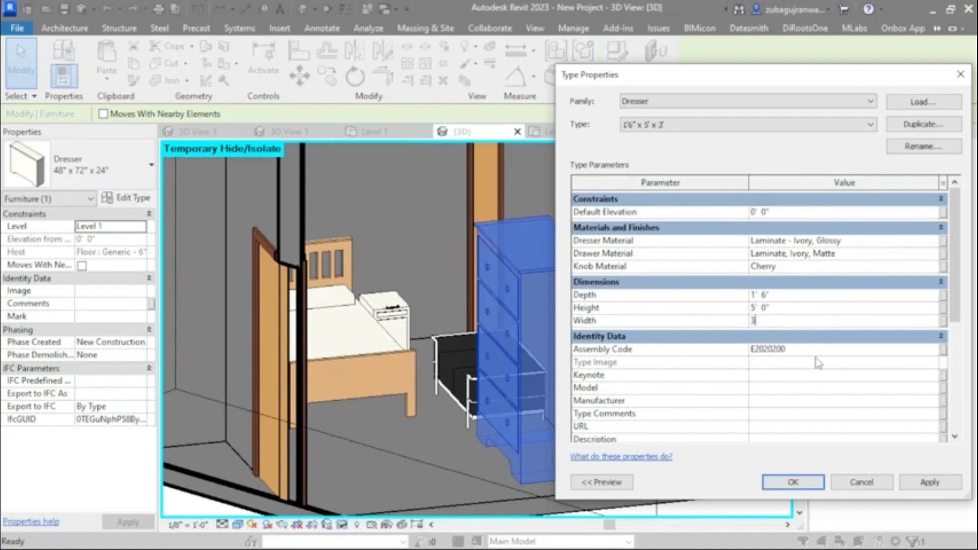
{"action": "left_click", "coordinate": [931, 484]}
{"action": "left_click", "coordinate": [800, 482]}
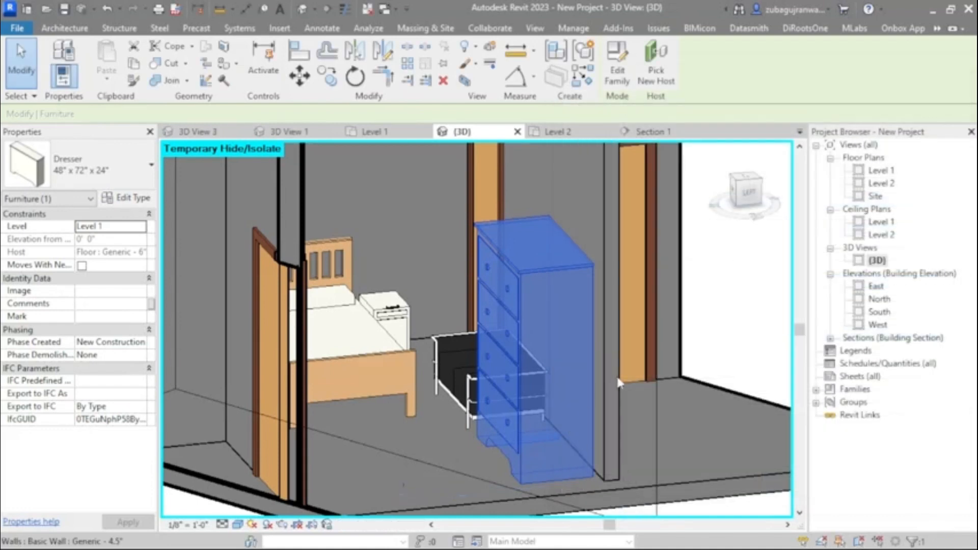
{"action": "key", "text": "Escape"}
{"action": "scroll", "coordinate": [454, 374], "scroll_direction": "down", "scroll_amount": 3}
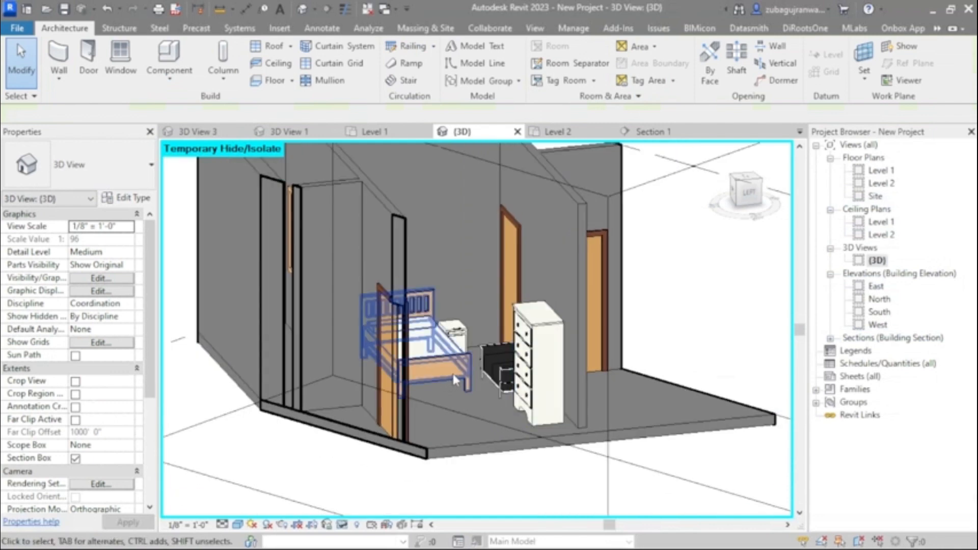
{"action": "scroll", "coordinate": [594, 351], "scroll_direction": "up", "scroll_amount": 4}
{"action": "scroll", "coordinate": [547, 336], "scroll_direction": "down", "scroll_amount": 2}
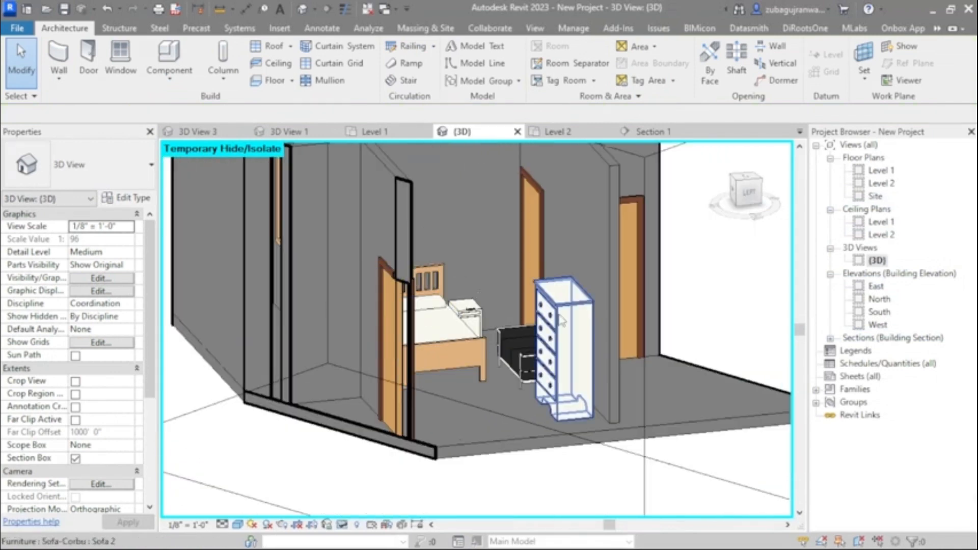
Step: Return to the Level 1 floor plan and load the TV - Flat Screen family from the Furniture library folder
{"action": "double_click", "coordinate": [885, 172]}
{"action": "scroll", "coordinate": [472, 316], "scroll_direction": "down", "scroll_amount": 3}
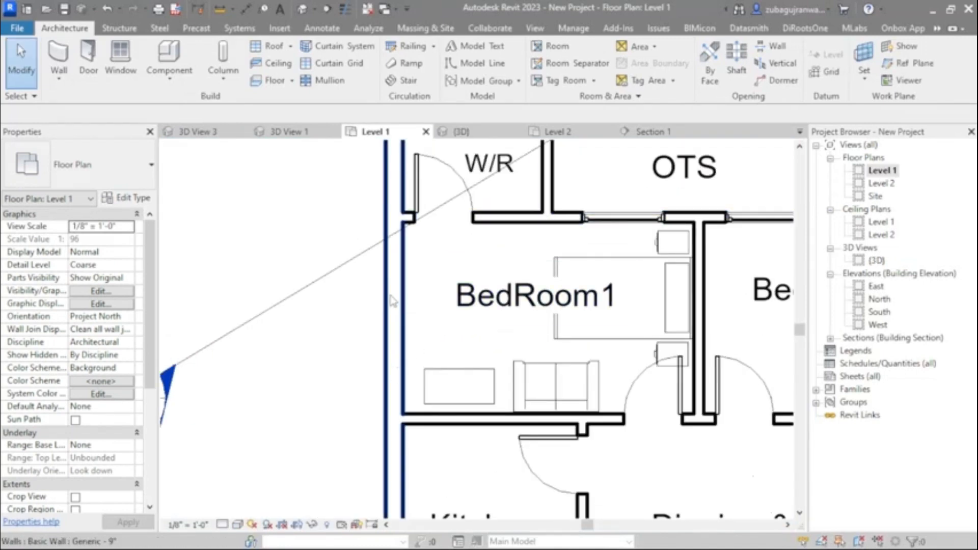
{"action": "scroll", "coordinate": [403, 331], "scroll_direction": "up", "scroll_amount": 2}
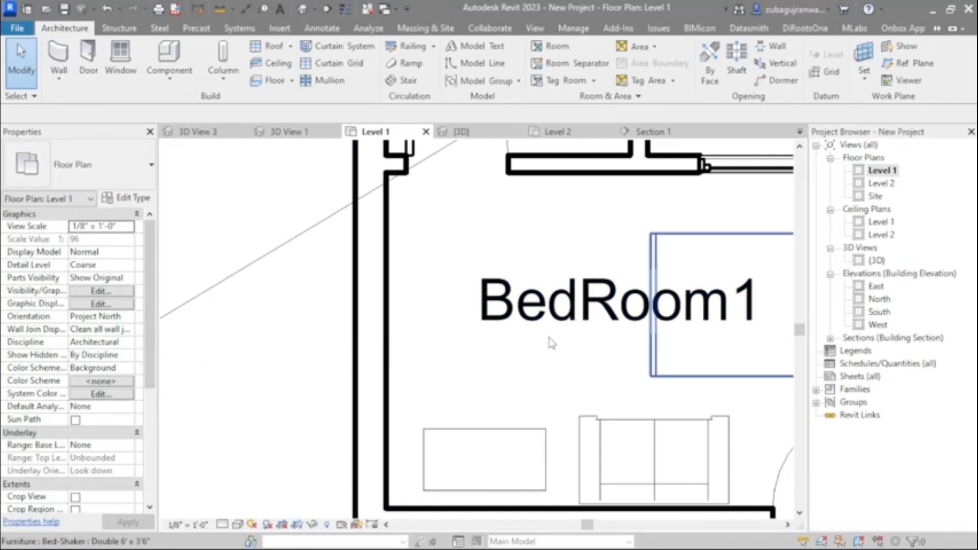
{"action": "scroll", "coordinate": [552, 343], "scroll_direction": "down", "scroll_amount": 2}
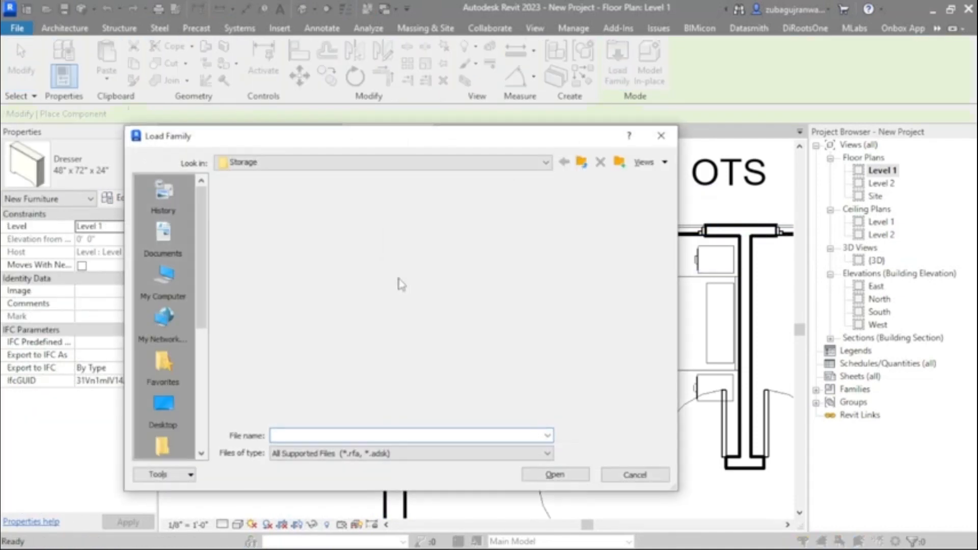
{"action": "left_click", "coordinate": [239, 162]}
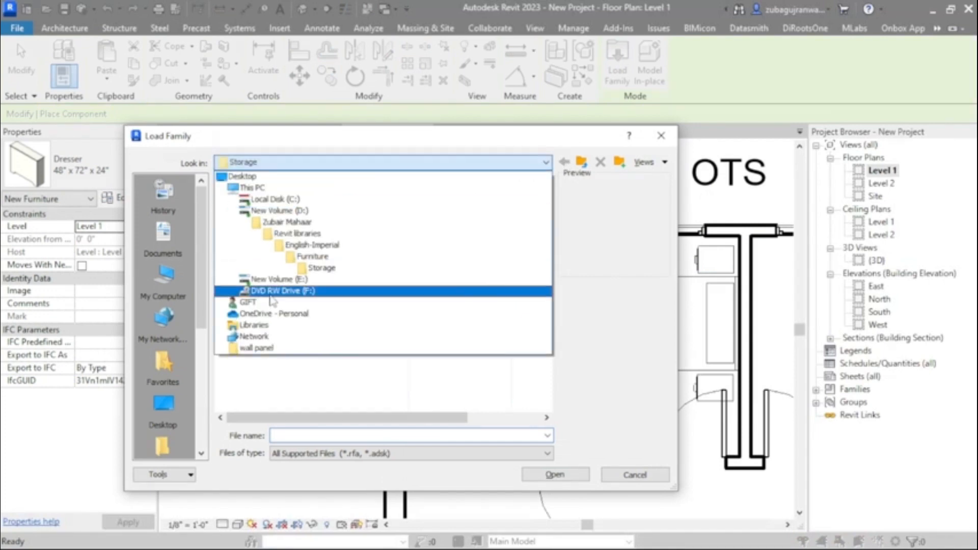
{"action": "left_click", "coordinate": [304, 259]}
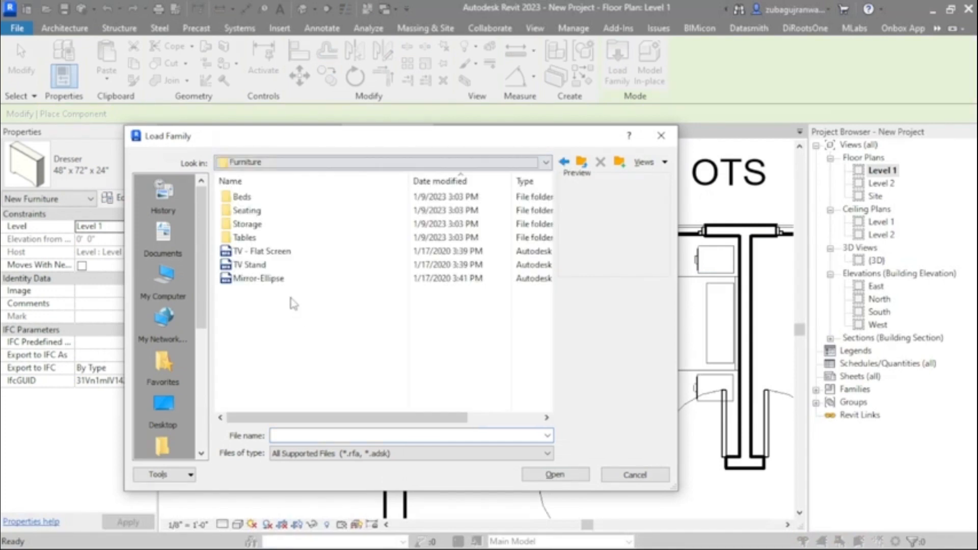
{"action": "left_click", "coordinate": [258, 254]}
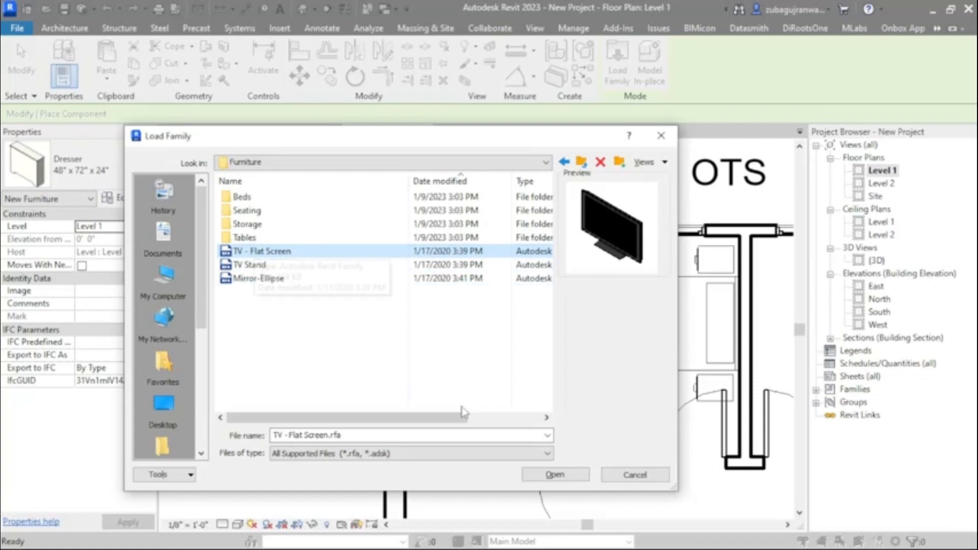
{"action": "left_click", "coordinate": [556, 474]}
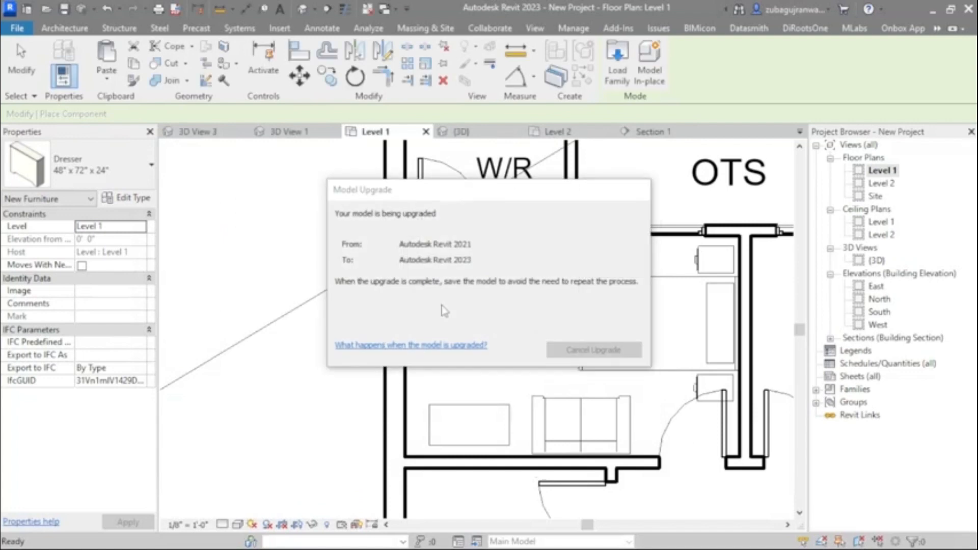
Step: Place the 32" flat-screen TV against BedRoom1's exterior wall opposite the bed, rotated so its screen faces the bed
{"action": "scroll", "coordinate": [439, 312], "scroll_direction": "up", "scroll_amount": 2}
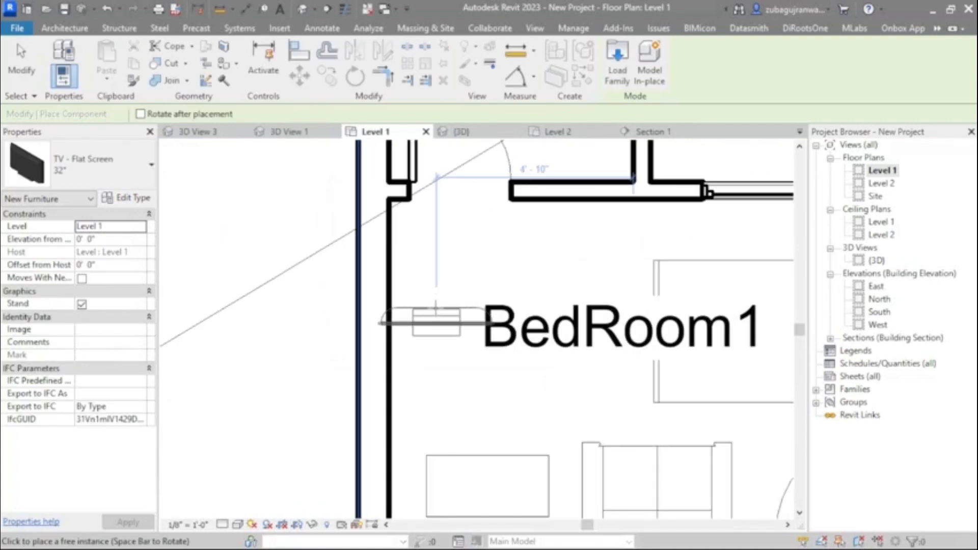
{"action": "key", "text": "space"}
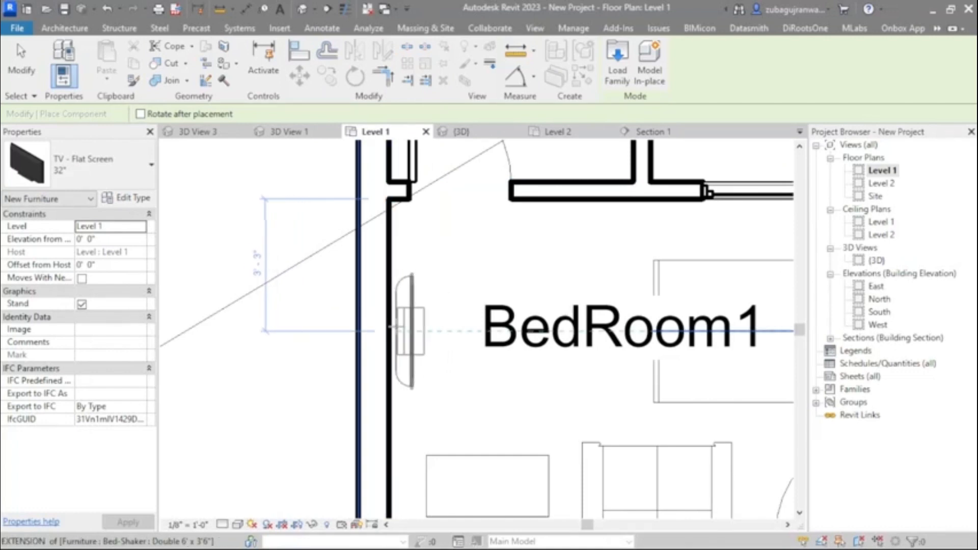
{"action": "key", "text": "Escape"}
{"action": "key", "text": "Escape"}
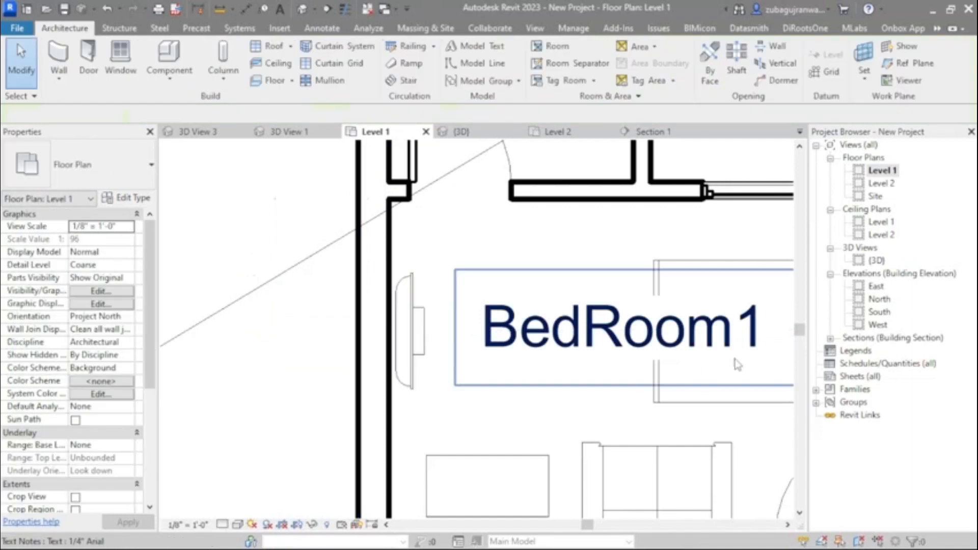
Step: In the default 3D view, set the TV's offset from its host floor to 3' 0"
{"action": "double_click", "coordinate": [887, 261]}
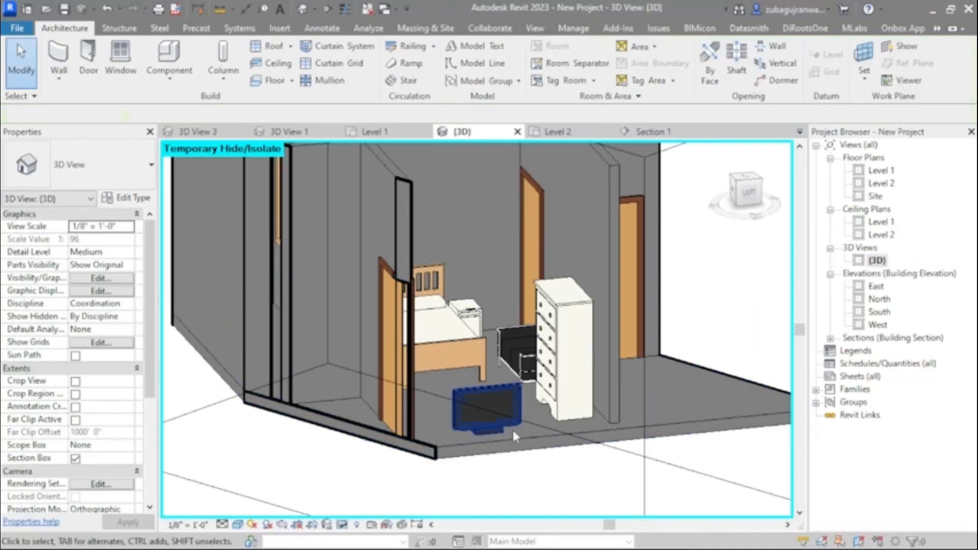
{"action": "scroll", "coordinate": [479, 393], "scroll_direction": "up", "scroll_amount": 3}
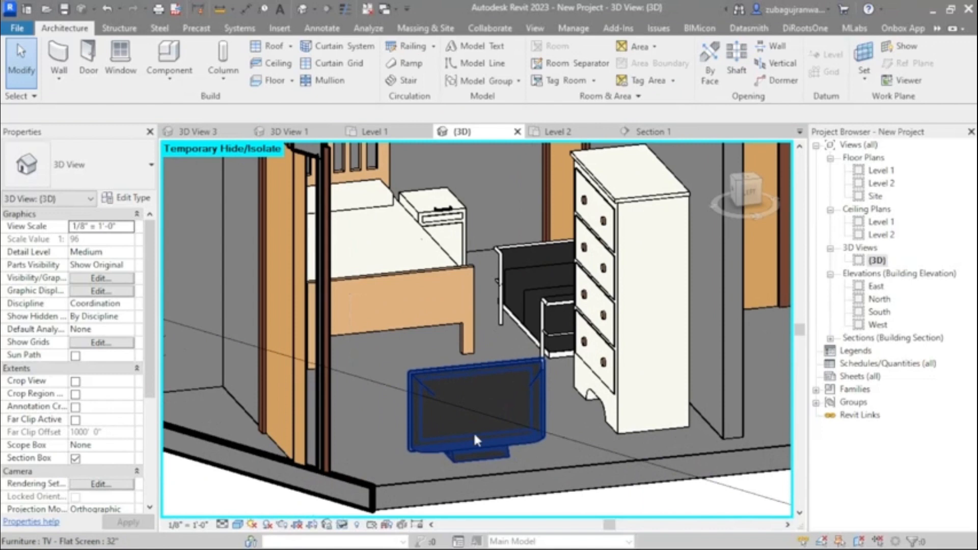
{"action": "left_click", "coordinate": [473, 432]}
{"action": "scroll", "coordinate": [407, 439], "scroll_direction": "down", "scroll_amount": 2}
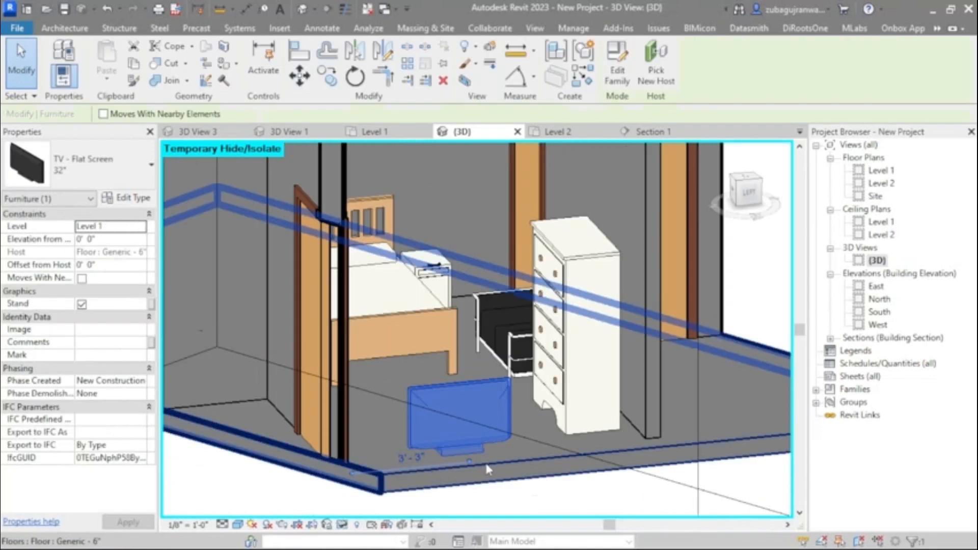
{"action": "left_click", "coordinate": [114, 263]}
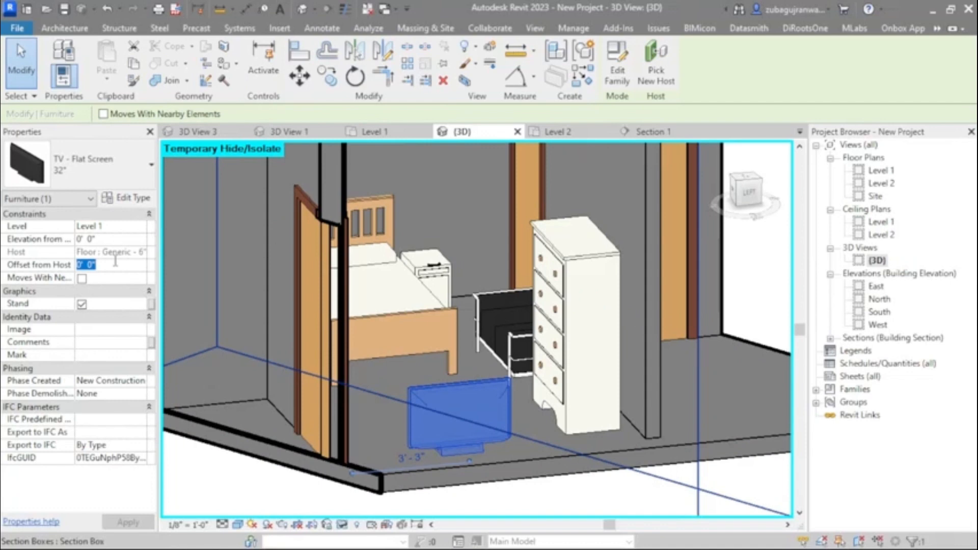
{"action": "type", "text": "3"}
{"action": "key", "text": "Return"}
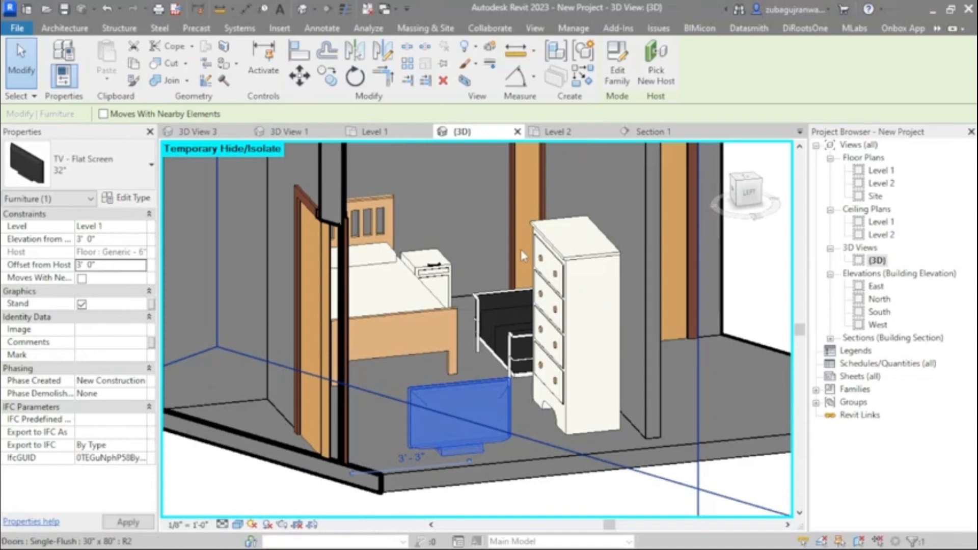
{"action": "scroll", "coordinate": [521, 249], "scroll_direction": "down", "scroll_amount": 3}
{"action": "left_click", "coordinate": [379, 478]}
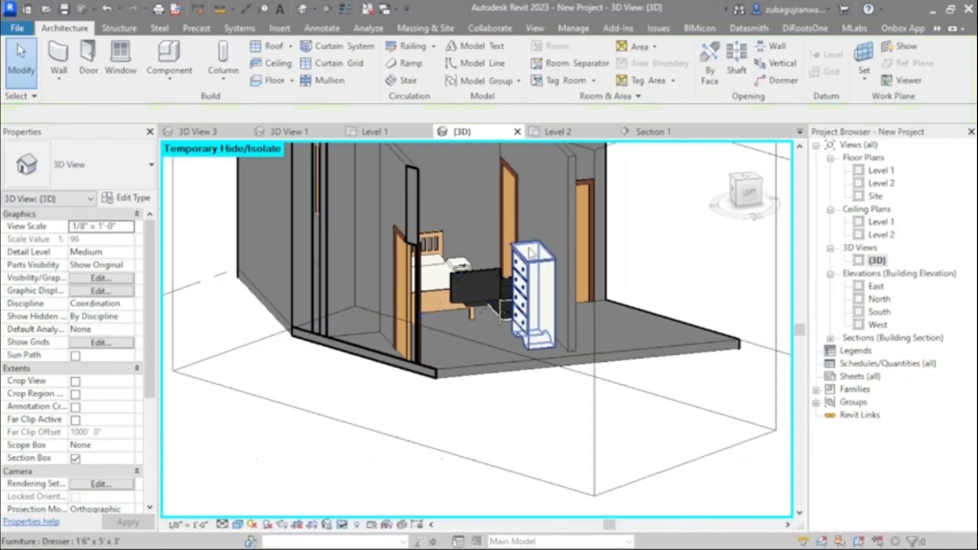
Step: Reset the temporary hide/isolate in the 3D view and inspect the raised TV from inside BedRoom1
{"action": "scroll", "coordinate": [388, 458], "scroll_direction": "down", "scroll_amount": 3}
{"action": "scroll", "coordinate": [397, 443], "scroll_direction": "up", "scroll_amount": 5}
{"action": "scroll", "coordinate": [403, 433], "scroll_direction": "down", "scroll_amount": 3}
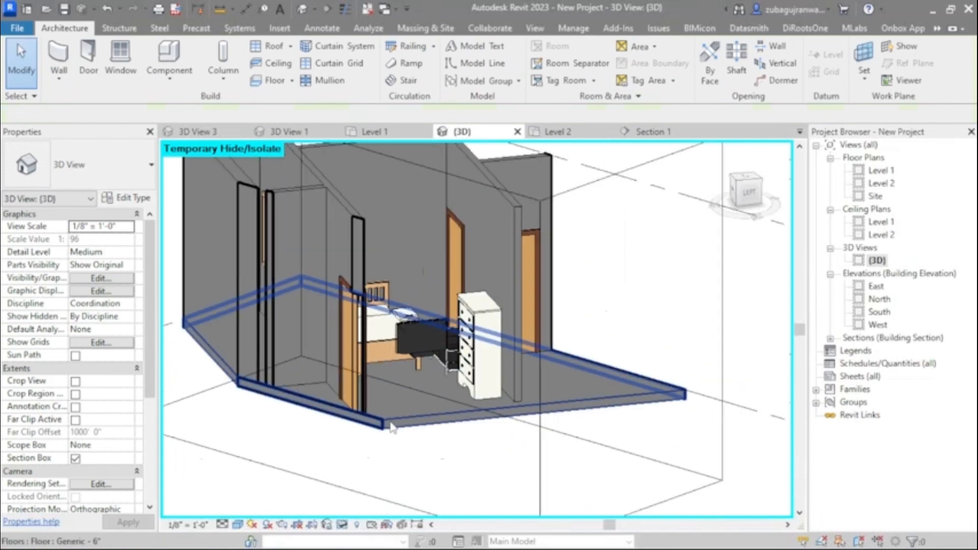
{"action": "left_click", "coordinate": [341, 525]}
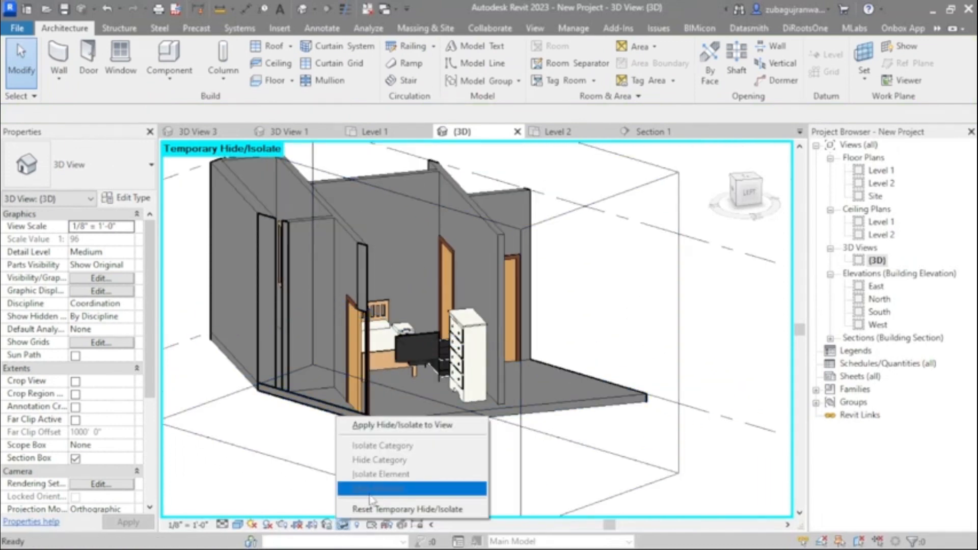
{"action": "left_click", "coordinate": [405, 503]}
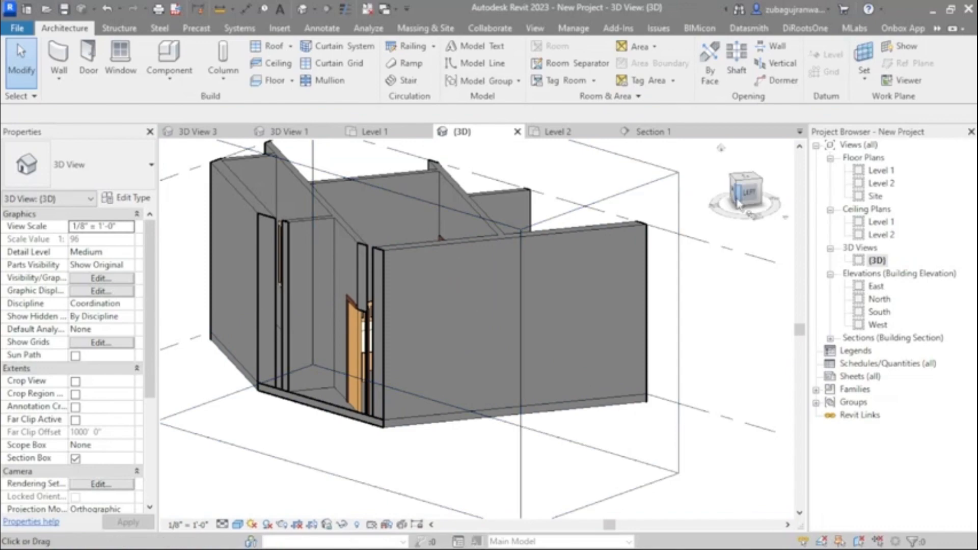
{"action": "mouse_move", "coordinate": [742, 198]}
{"action": "left_mouse_down"}
{"action": "mouse_move", "coordinate": [729, 201]}
{"action": "mouse_move", "coordinate": [718, 227]}
{"action": "left_mouse_up"}
{"action": "scroll", "coordinate": [446, 243], "scroll_direction": "up", "scroll_amount": 10}
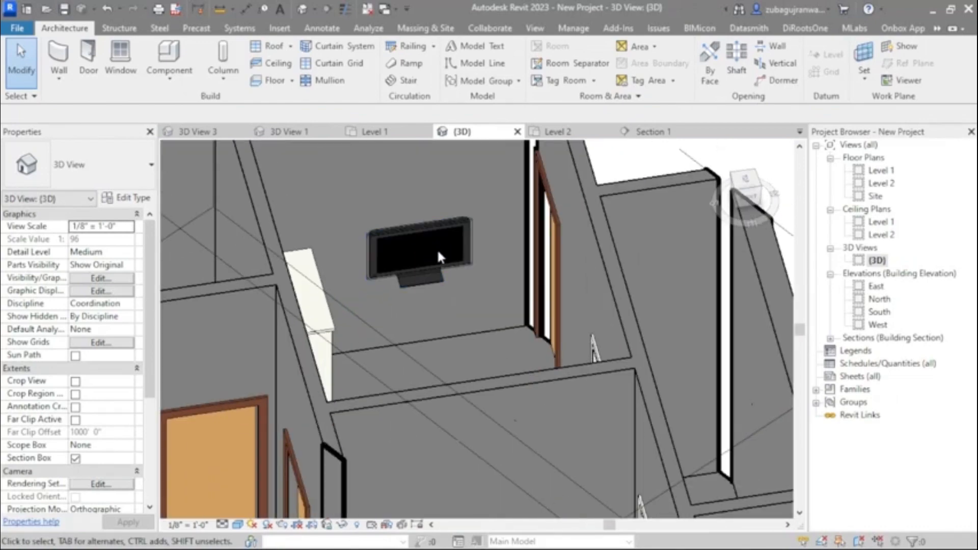
{"action": "scroll", "coordinate": [367, 186], "scroll_direction": "down", "scroll_amount": 5}
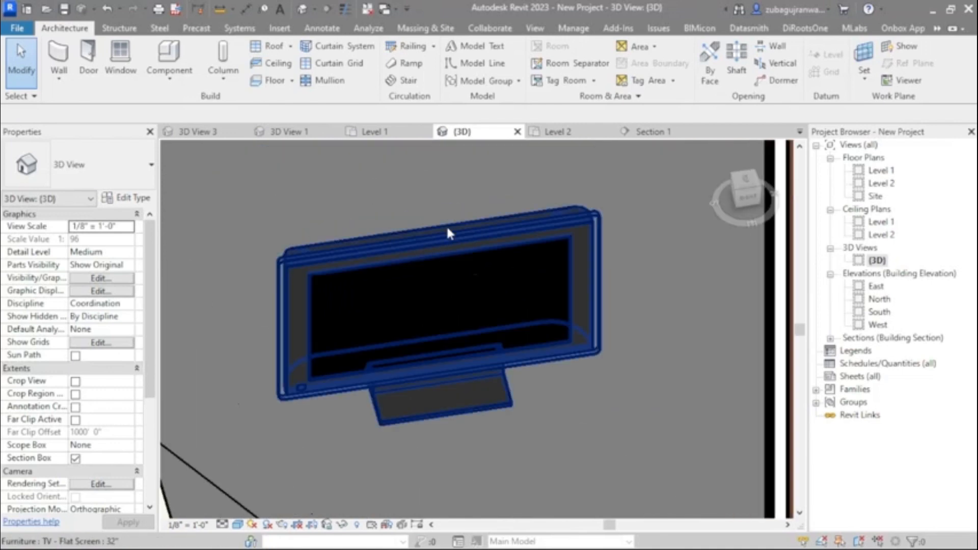
{"action": "scroll", "coordinate": [408, 342], "scroll_direction": "down", "scroll_amount": 4}
{"action": "scroll", "coordinate": [426, 293], "scroll_direction": "down", "scroll_amount": 3}
{"action": "scroll", "coordinate": [422, 244], "scroll_direction": "up", "scroll_amount": 5}
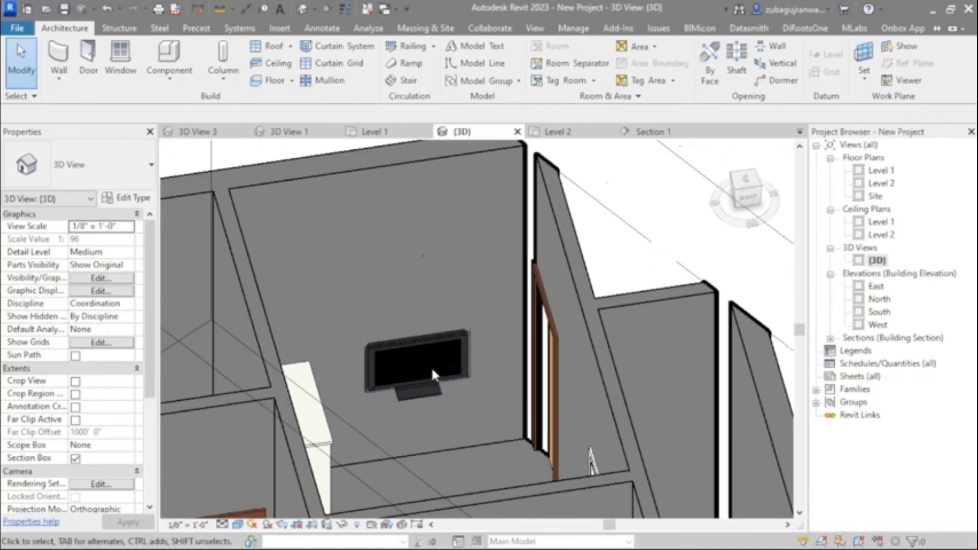
Step: Return to the Level 1 floor plan and browse for a component family in Furniture System's Work Surfaces folder
{"action": "double_click", "coordinate": [889, 171]}
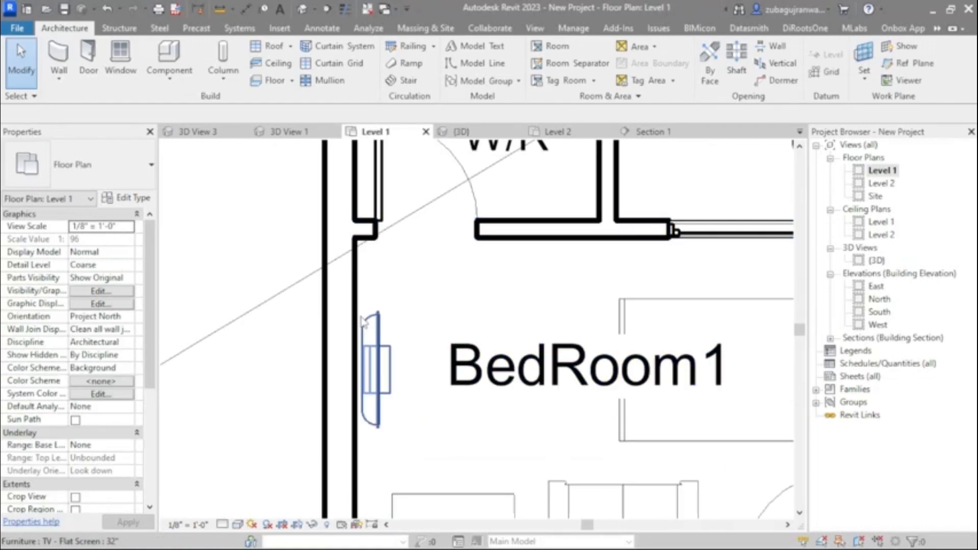
{"action": "scroll", "coordinate": [363, 326], "scroll_direction": "down", "scroll_amount": 2}
{"action": "left_click", "coordinate": [168, 60]}
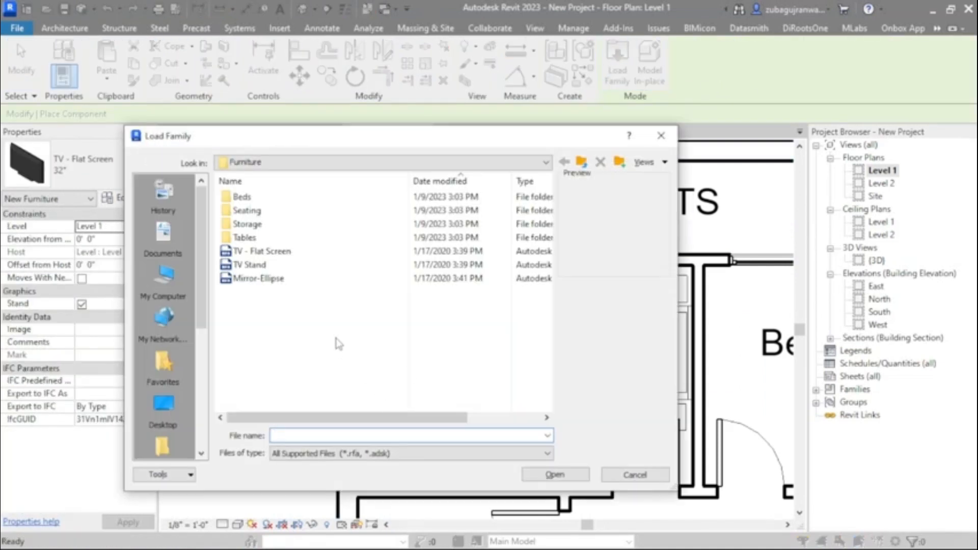
{"action": "left_click", "coordinate": [534, 169]}
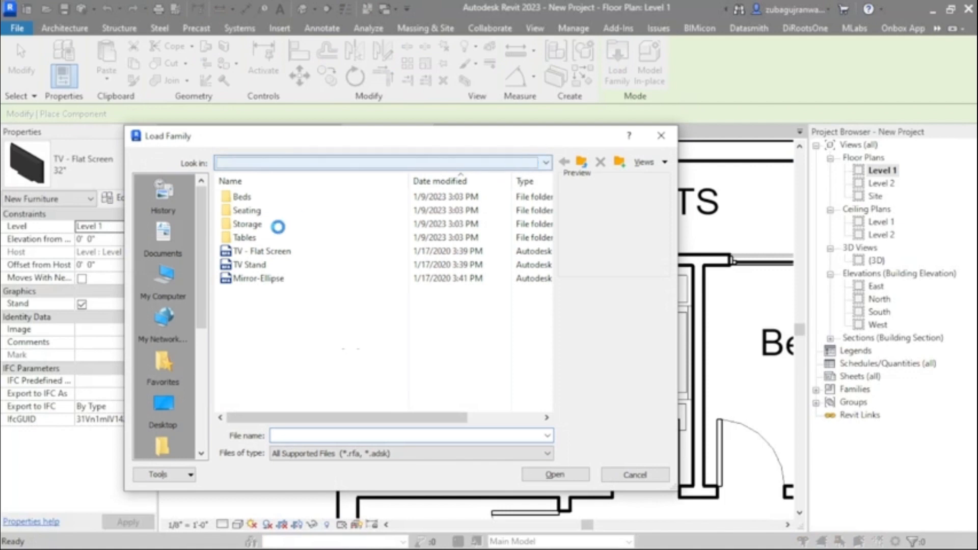
{"action": "left_click", "coordinate": [304, 243]}
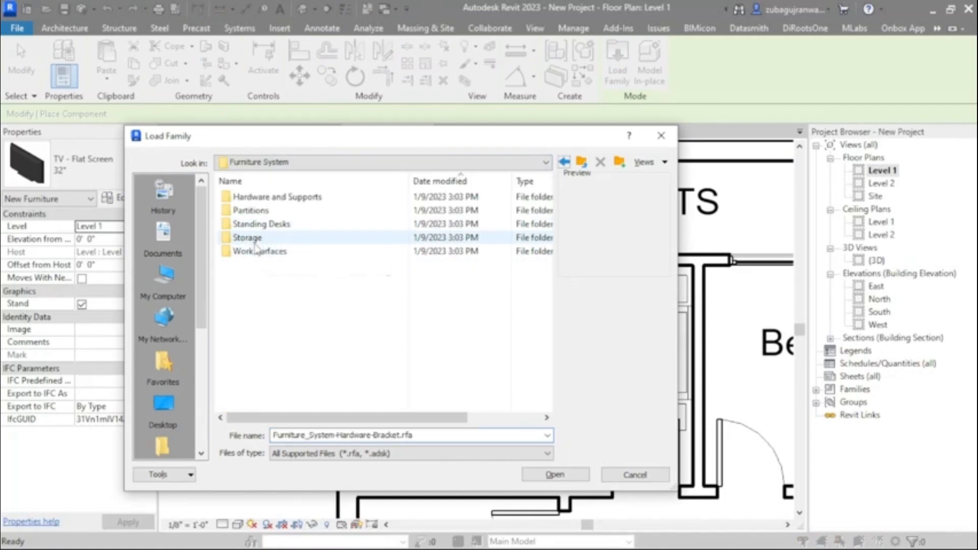
{"action": "double_click", "coordinate": [257, 250]}
{"action": "left_click", "coordinate": [272, 199]}
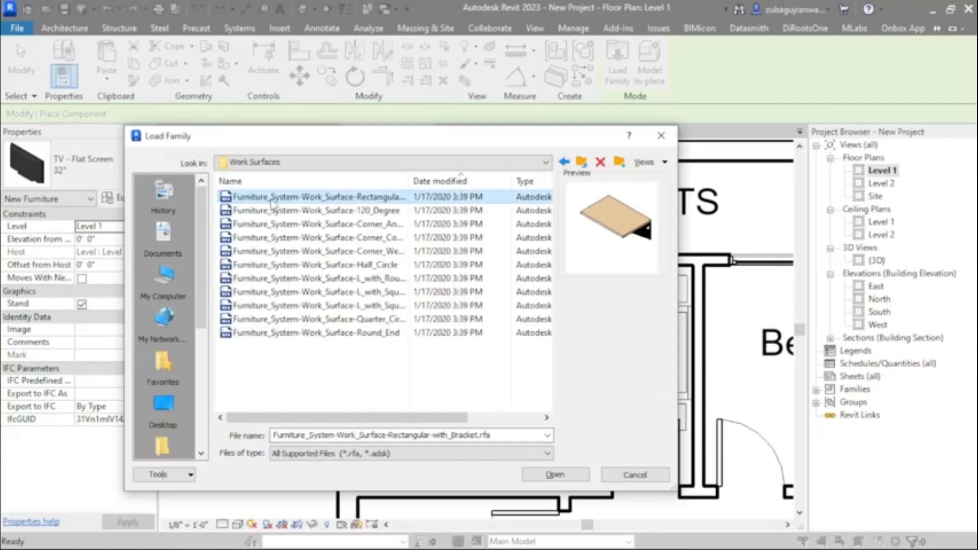
Step: Examine the previews of the work surface families to find a shape suitable for holding the TV
{"action": "key", "text": "Down"}
{"action": "key", "text": "Down"}
{"action": "key", "text": "Down"}
{"action": "key", "text": "Down"}
{"action": "key", "text": "Down"}
{"action": "key", "text": "Down"}
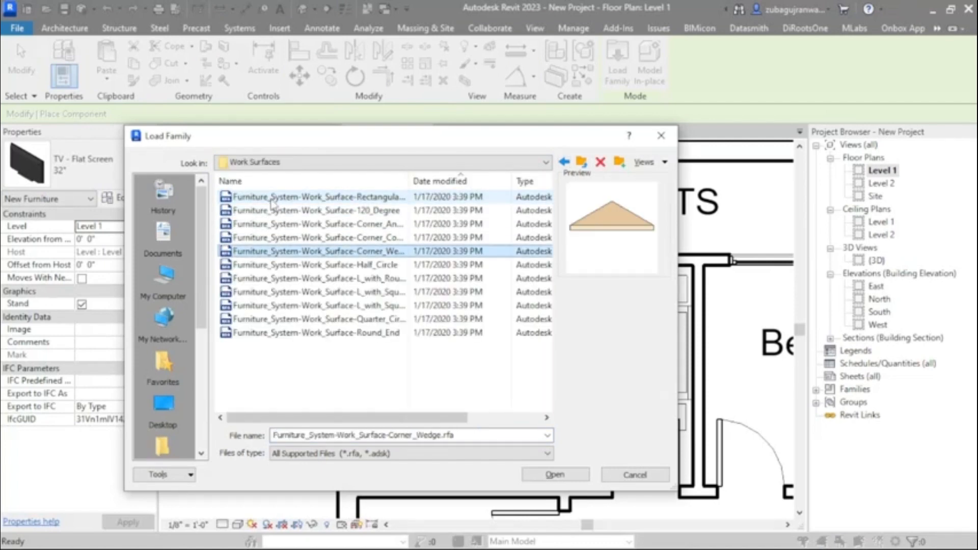
{"action": "key", "text": "Down"}
{"action": "key", "text": "Down"}
{"action": "key", "text": "Up"}
{"action": "key", "text": "Up"}
{"action": "key", "text": "Up"}
{"action": "key", "text": "Up"}
{"action": "key", "text": "Up"}
{"action": "key", "text": "Up"}
{"action": "key", "text": "Up"}
{"action": "key", "text": "Up"}
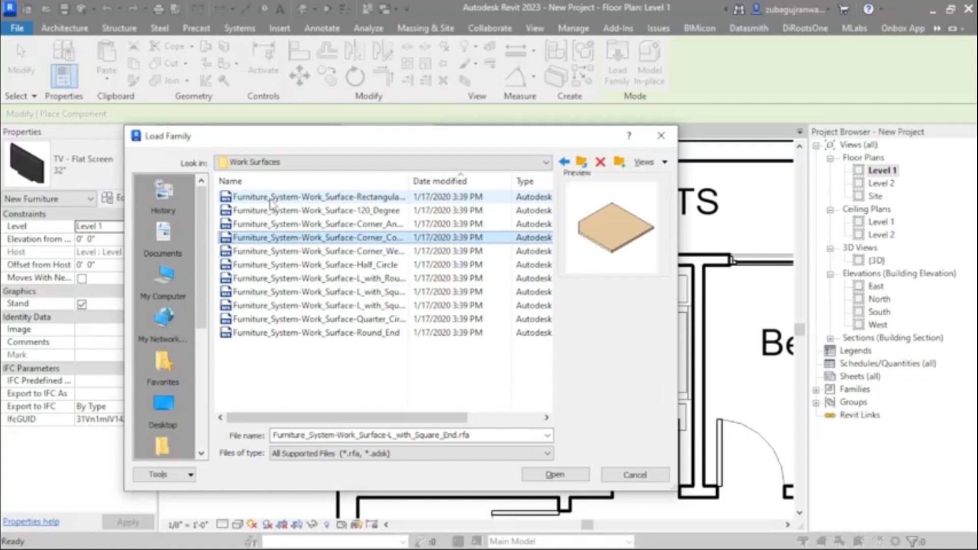
Step: Load the Furniture_System-Work_Surface-Rectangular-with_Bracket family with its 48" x 24", 60" x 24" and 72" x 24" types
{"action": "left_click", "coordinate": [555, 474]}
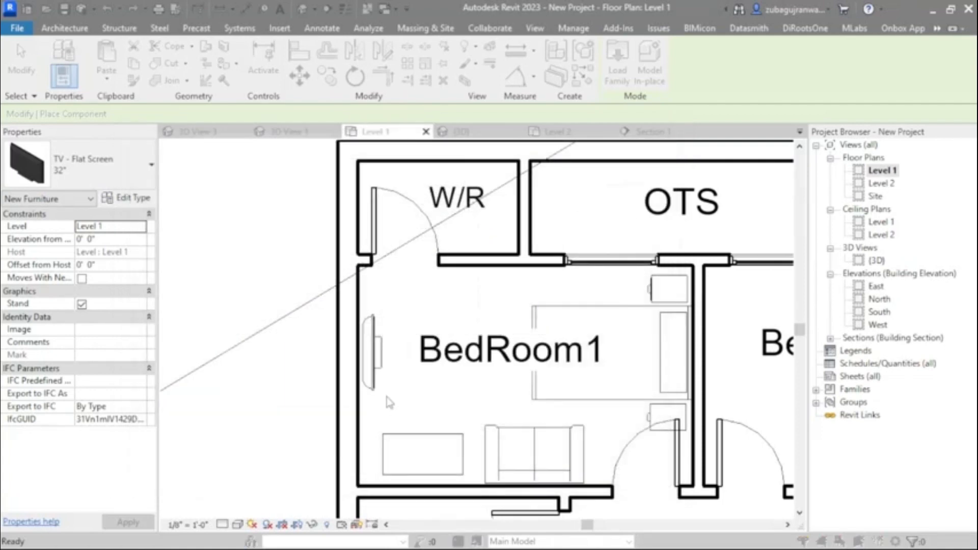
{"action": "left_click_drag", "start_coordinate": [468, 278], "coordinate": [468, 304]}
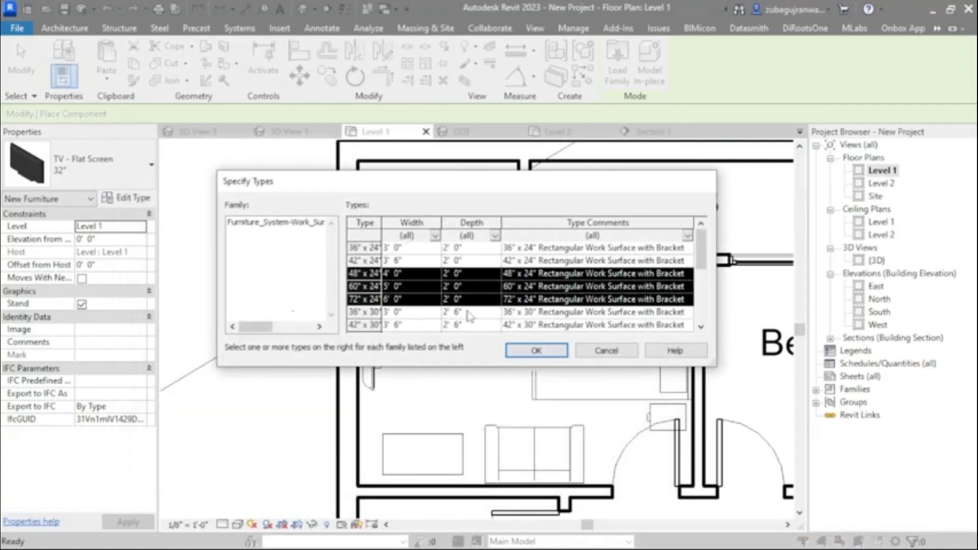
{"action": "left_click", "coordinate": [533, 351]}
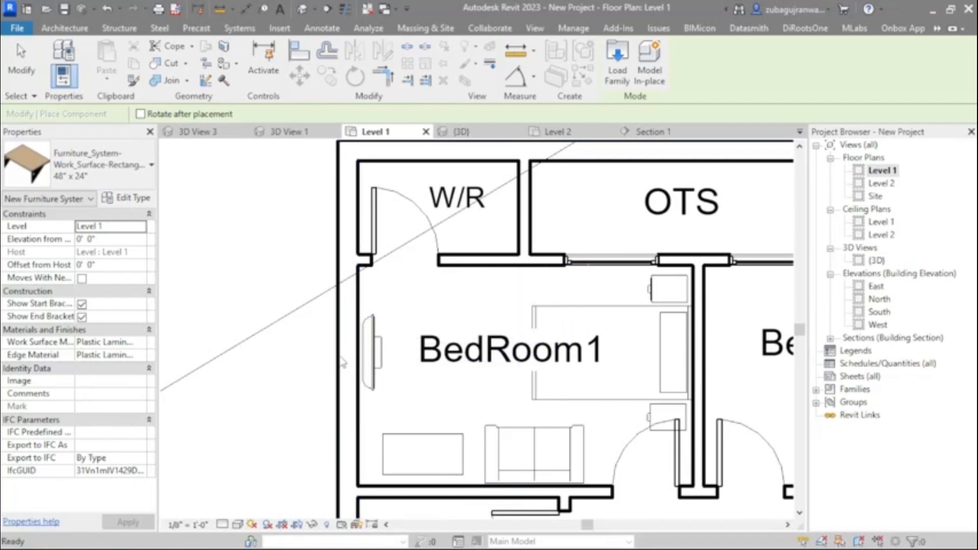
{"action": "key", "text": "b"}
{"action": "key", "text": "m"}
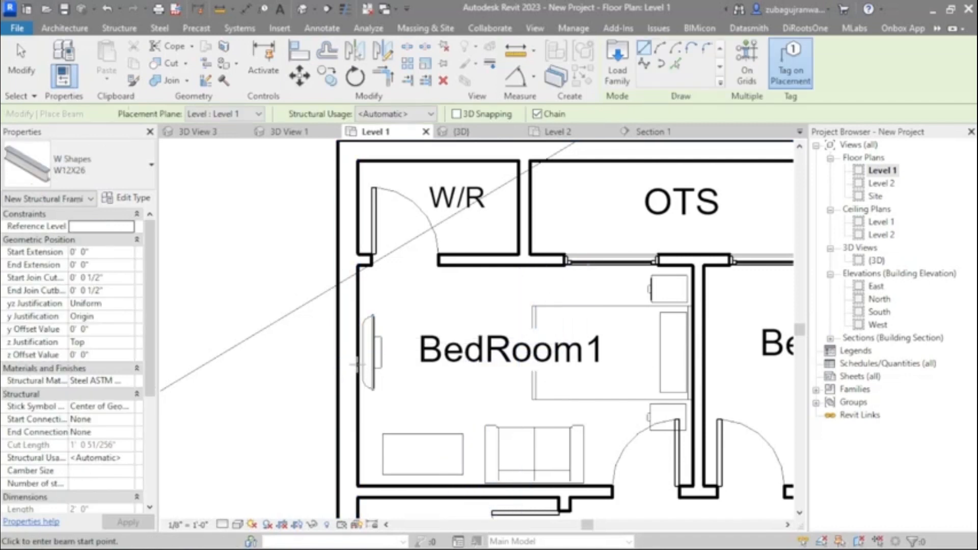
{"action": "key", "text": "Escape"}
{"action": "key", "text": "Escape"}
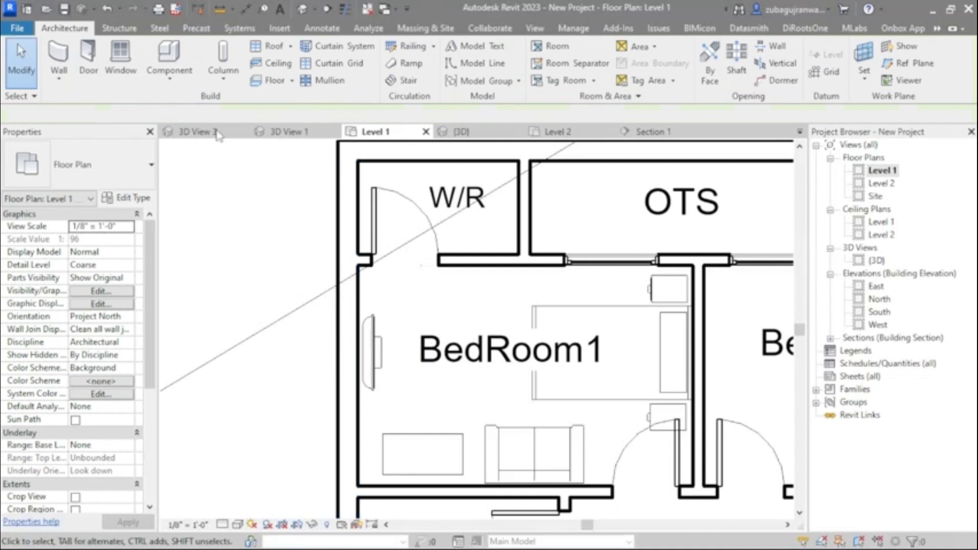
Step: Place the 48" x 24" rectangular work surface against BedRoom1's exterior wall, beneath the TV
{"action": "key", "text": "c"}
{"action": "key", "text": "m"}
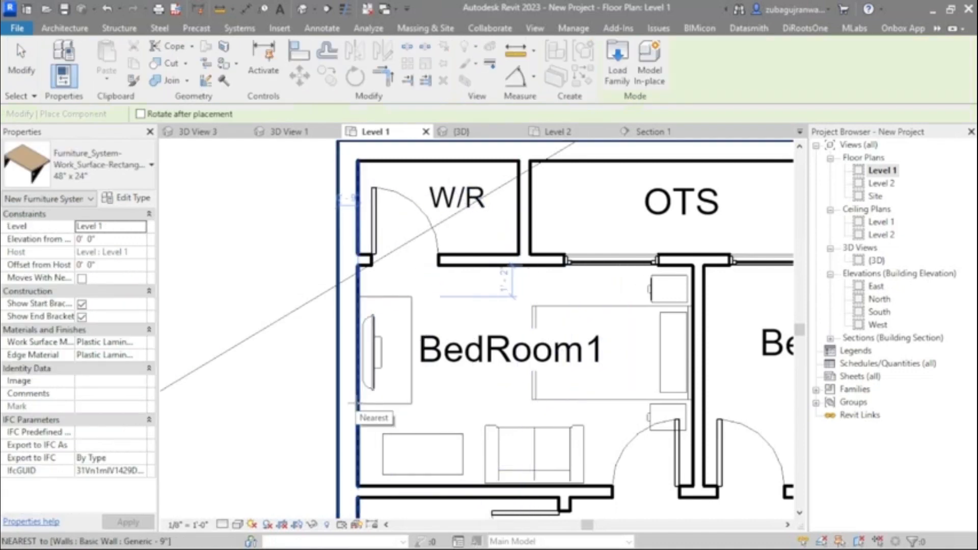
{"action": "key", "text": "Escape"}
{"action": "key", "text": "Escape"}
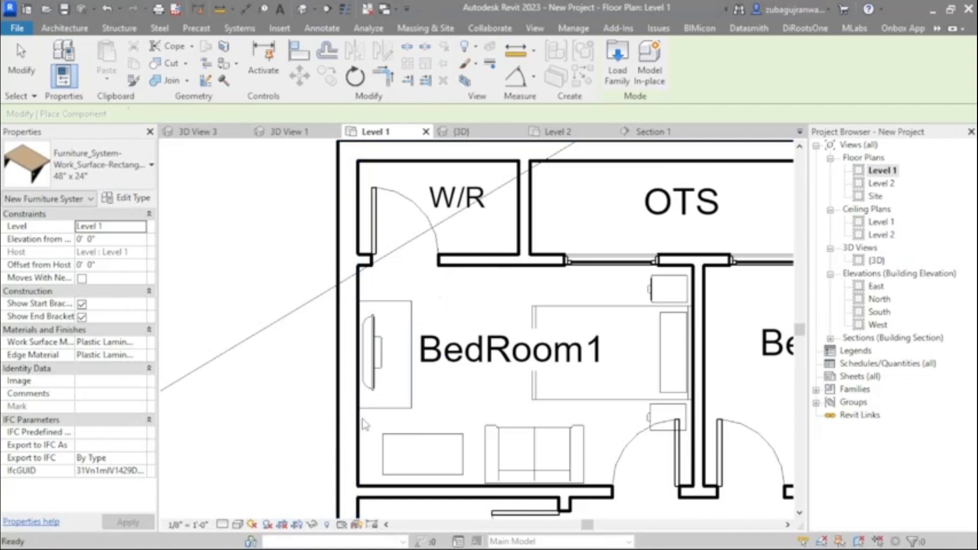
Step: In the default 3D view, temporarily hide the exterior wall behind the TV and inspect the TV on its work surface
{"action": "double_click", "coordinate": [881, 263]}
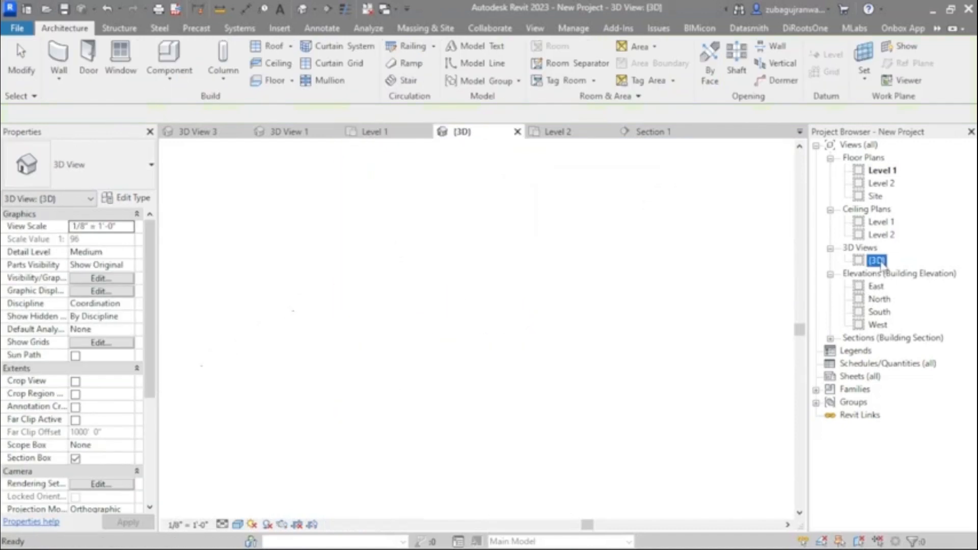
{"action": "scroll", "coordinate": [518, 368], "scroll_direction": "down", "scroll_amount": 2}
{"action": "scroll", "coordinate": [473, 408], "scroll_direction": "up", "scroll_amount": 2}
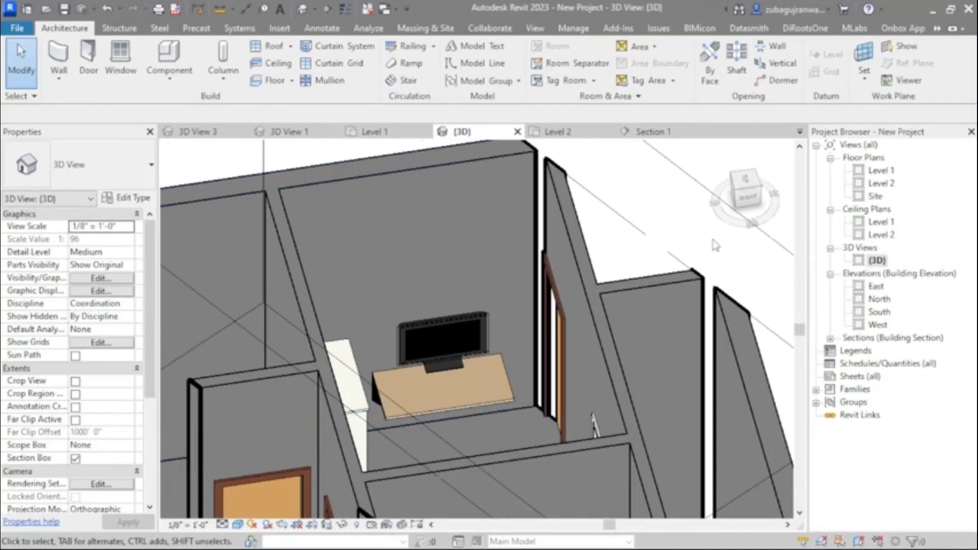
{"action": "left_click_drag", "start_coordinate": [746, 205], "coordinate": [626, 247]}
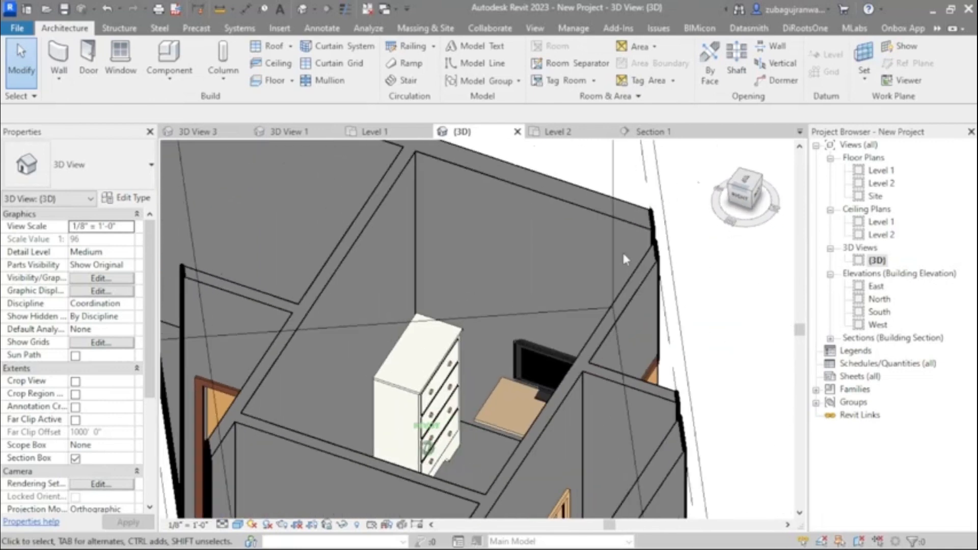
{"action": "left_click", "coordinate": [370, 305]}
{"action": "left_click", "coordinate": [343, 524]}
{"action": "left_click", "coordinate": [352, 488]}
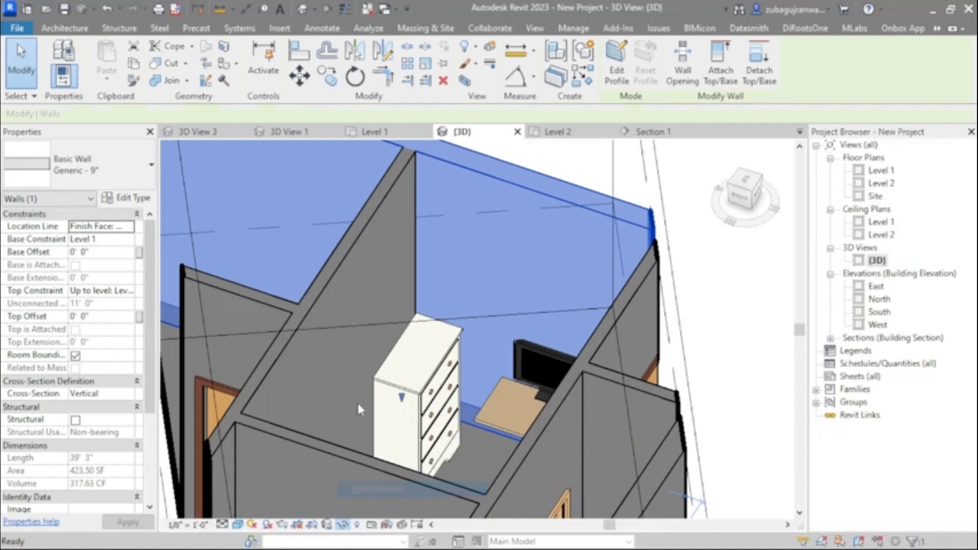
{"action": "left_click_drag", "start_coordinate": [741, 199], "coordinate": [527, 193]}
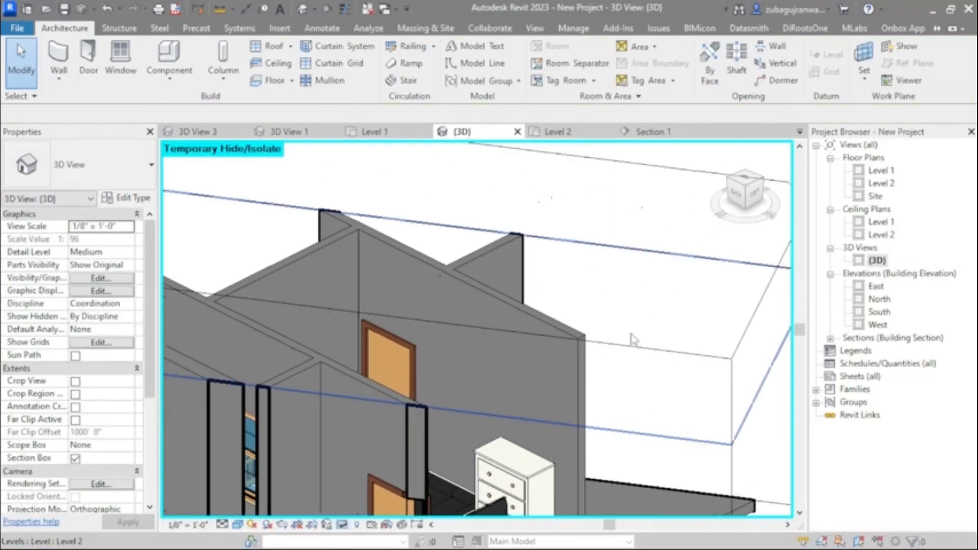
{"action": "scroll", "coordinate": [634, 340], "scroll_direction": "down", "scroll_amount": 4}
{"action": "scroll", "coordinate": [559, 341], "scroll_direction": "up", "scroll_amount": 8}
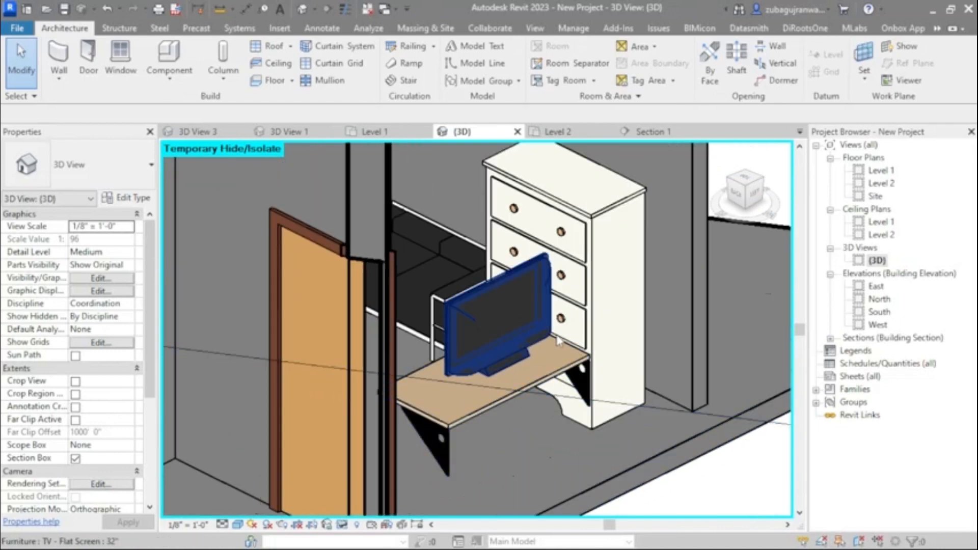
Step: Raise the bracketed work surface beneath the TV to an elevation of 0' 6" from the level and check it from the side
{"action": "left_click", "coordinate": [755, 197]}
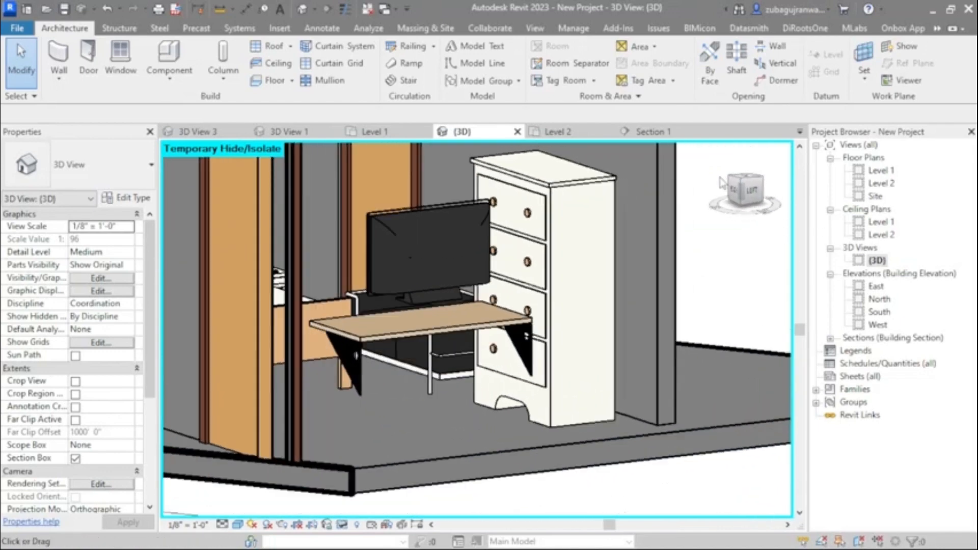
{"action": "left_click", "coordinate": [415, 329]}
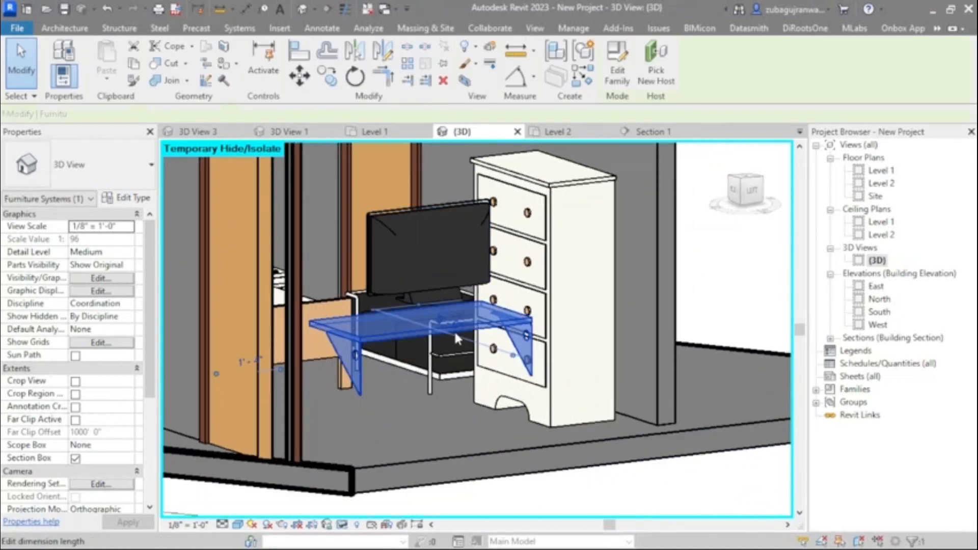
{"action": "left_click", "coordinate": [750, 196]}
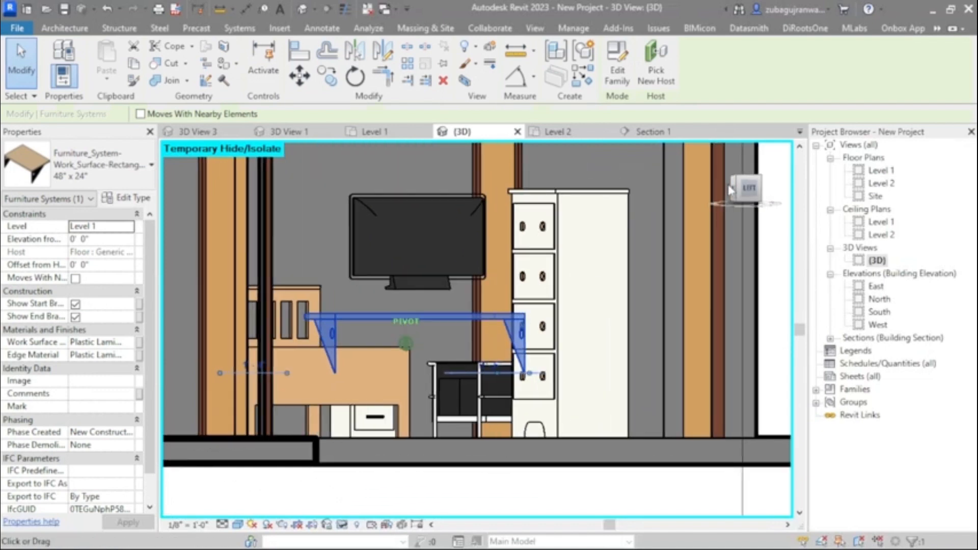
{"action": "scroll", "coordinate": [303, 347], "scroll_direction": "up", "scroll_amount": 2}
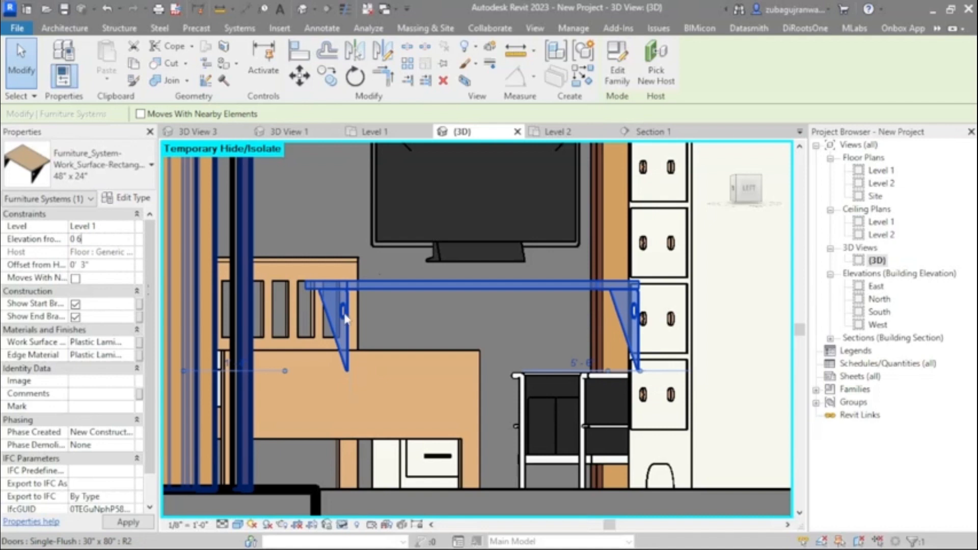
{"action": "left_click", "coordinate": [449, 346]}
{"action": "scroll", "coordinate": [451, 349], "scroll_direction": "down", "scroll_amount": 1}
{"action": "middle_click_drag", "start_coordinate": [471, 321], "coordinate": [450, 362]}
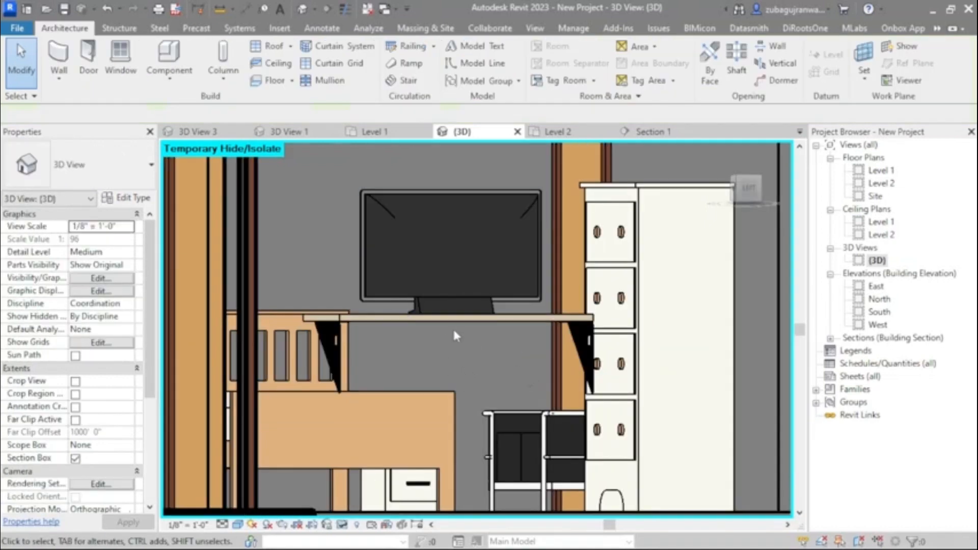
{"action": "scroll", "coordinate": [412, 319], "scroll_direction": "down", "scroll_amount": 2}
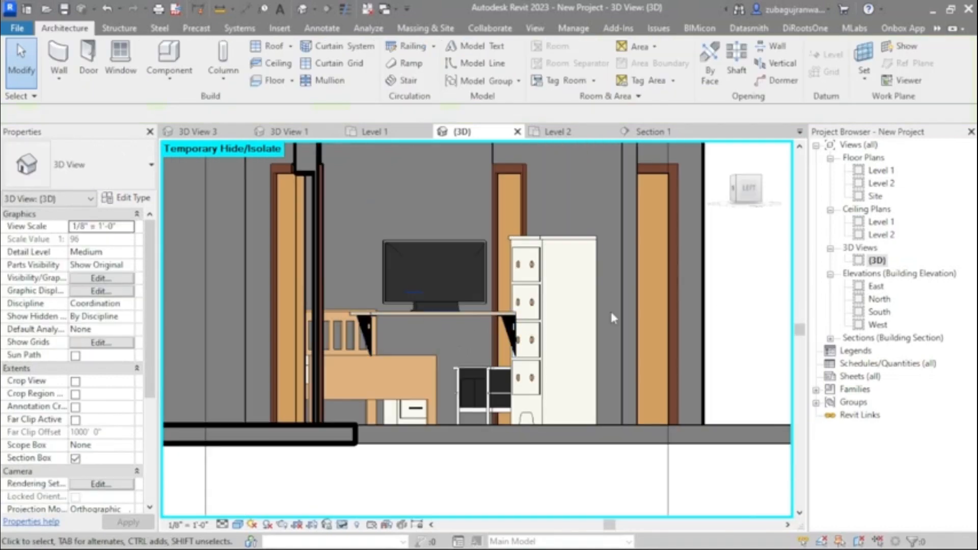
{"action": "left_click_drag", "start_coordinate": [748, 207], "coordinate": [716, 214]}
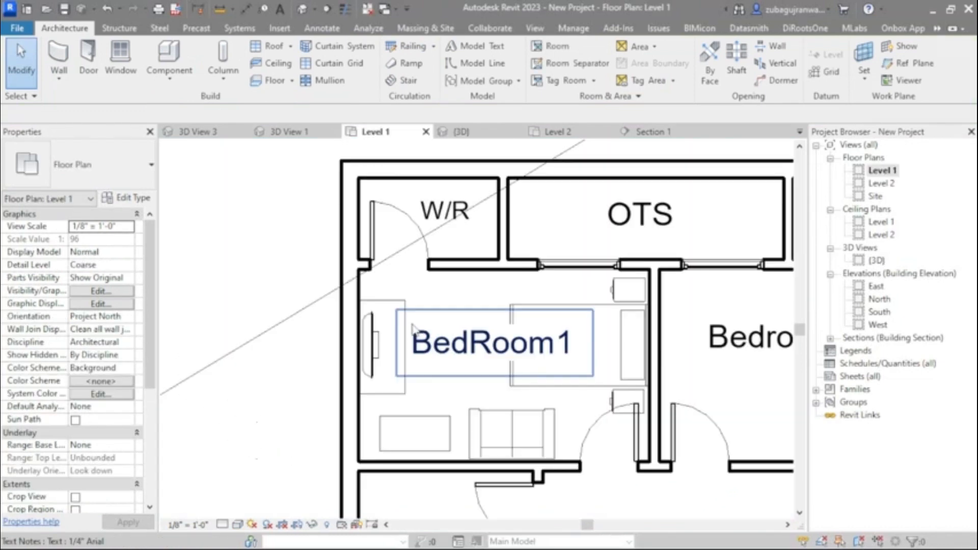
Step: On the Level 1 plan, place a perspective camera in BedRoom1's corner by the W/R door, aimed diagonally across the room past the opposite corner
{"action": "scroll", "coordinate": [413, 330], "scroll_direction": "down", "scroll_amount": 3}
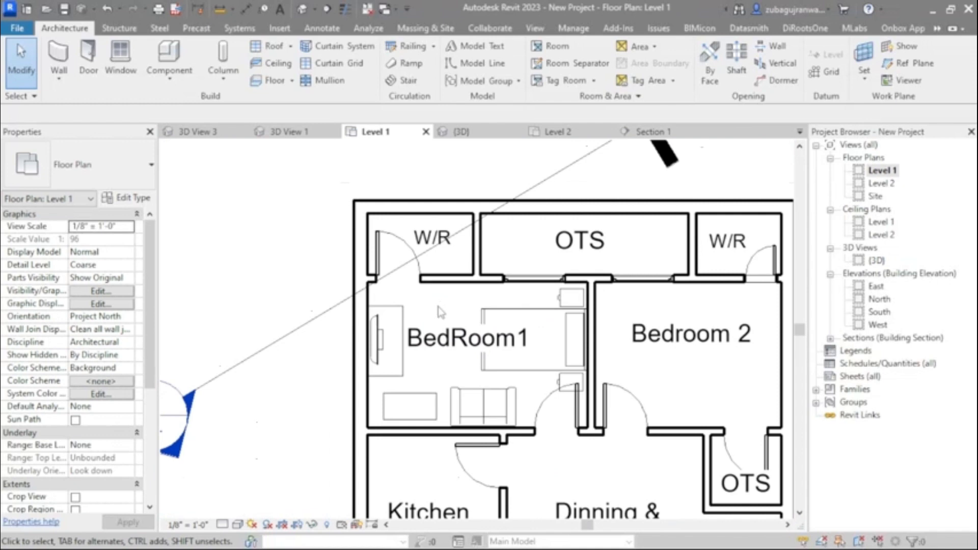
{"action": "scroll", "coordinate": [439, 312], "scroll_direction": "down", "scroll_amount": 3}
{"action": "scroll", "coordinate": [400, 335], "scroll_direction": "up", "scroll_amount": 2}
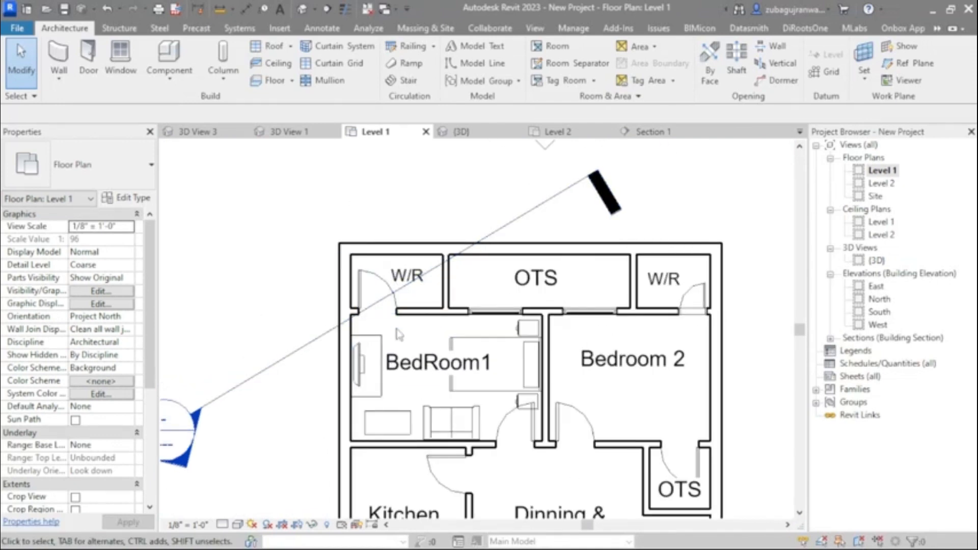
{"action": "scroll", "coordinate": [398, 334], "scroll_direction": "up", "scroll_amount": 1}
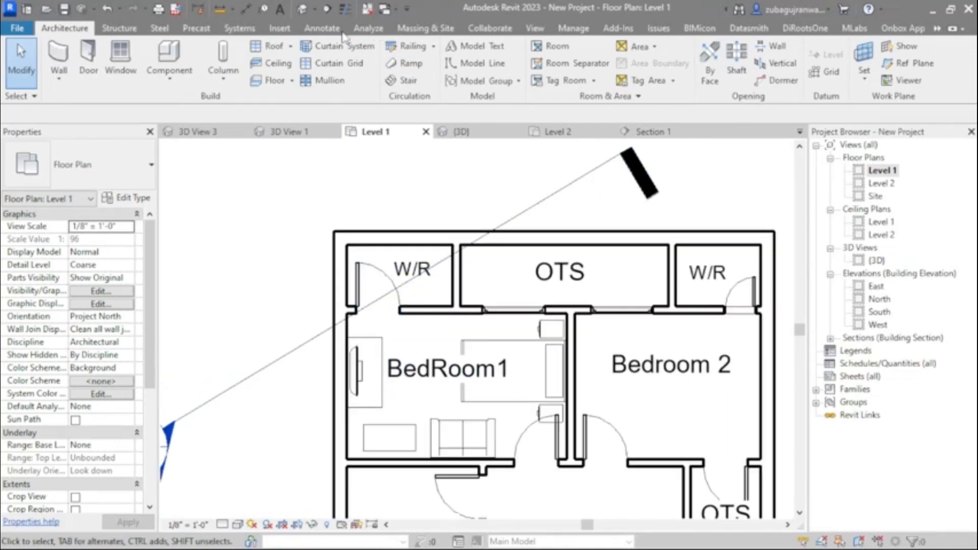
{"action": "left_click", "coordinate": [316, 9]}
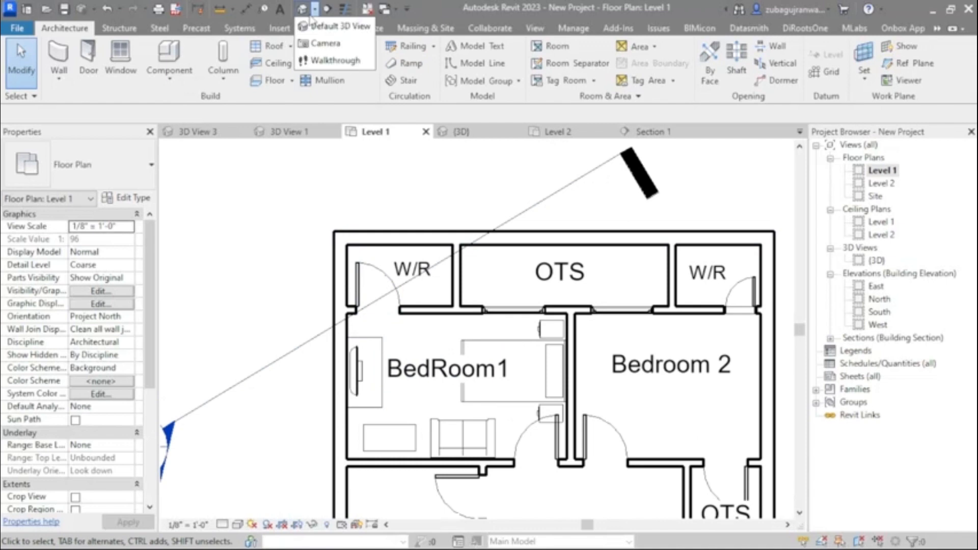
{"action": "left_click", "coordinate": [321, 44]}
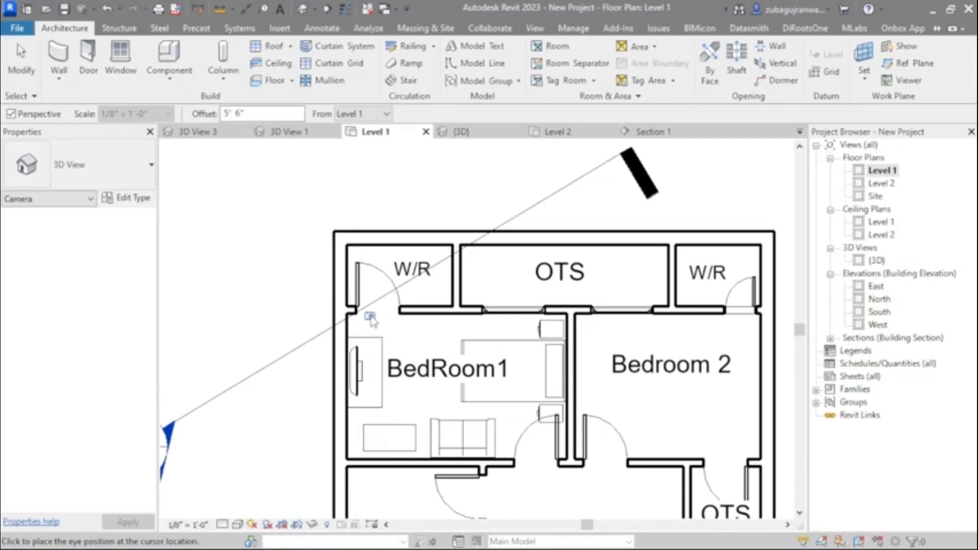
{"action": "left_click", "coordinate": [367, 317]}
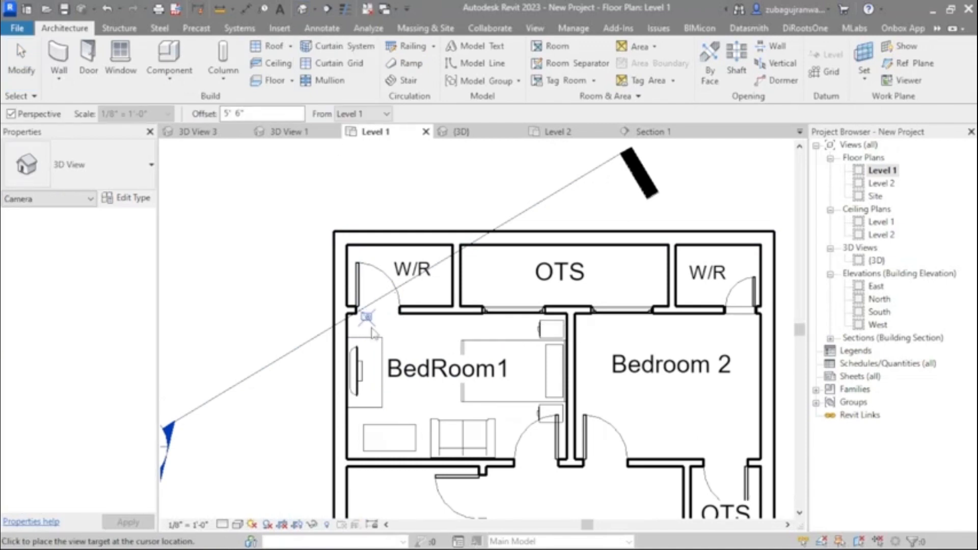
{"action": "left_click", "coordinate": [571, 472]}
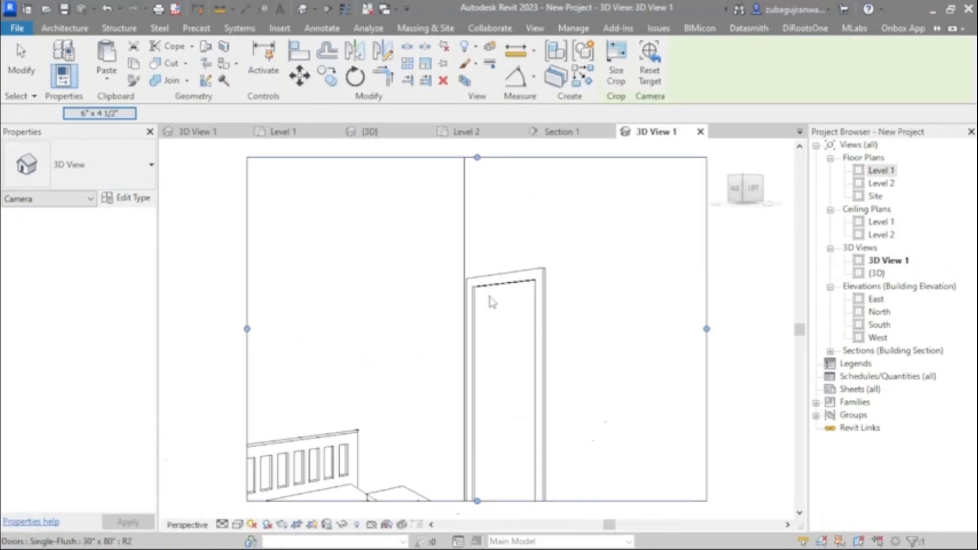
Step: Enlarge the camera view's crop region downward and sideways to take in the bed, bedside cabinets, sofa and dresser
{"action": "scroll", "coordinate": [486, 296], "scroll_direction": "down", "scroll_amount": 5}
{"action": "left_click_drag", "start_coordinate": [483, 352], "coordinate": [483, 450]}
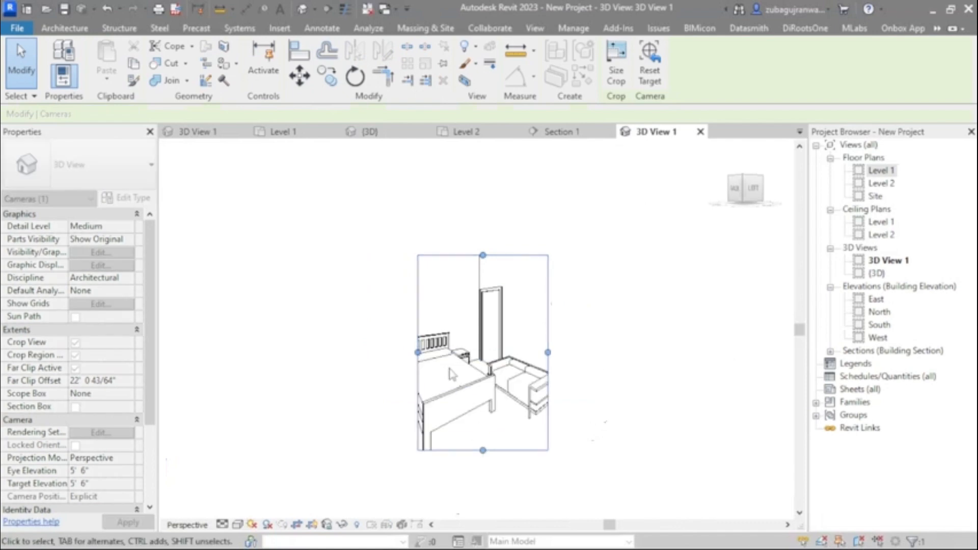
{"action": "left_click_drag", "start_coordinate": [418, 352], "coordinate": [335, 352]}
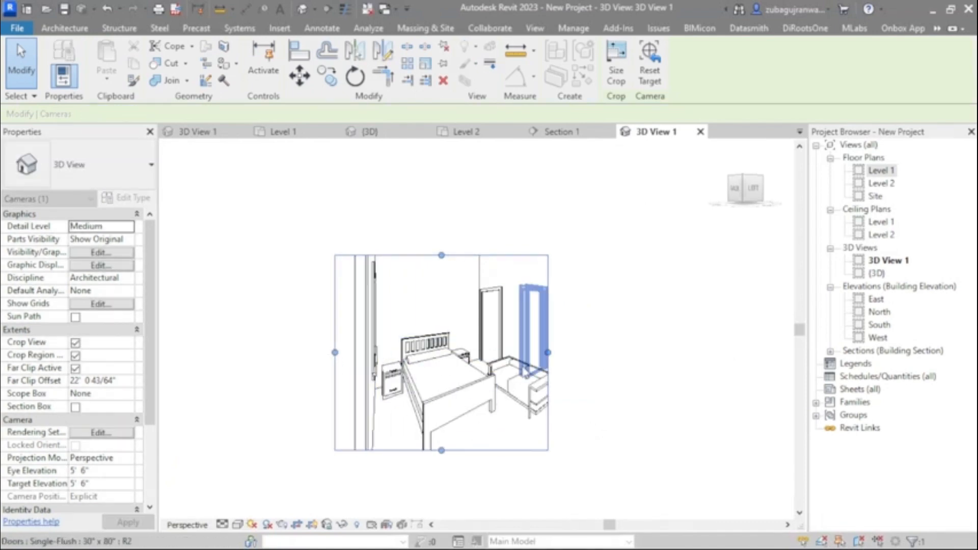
{"action": "left_click_drag", "start_coordinate": [548, 353], "coordinate": [617, 353]}
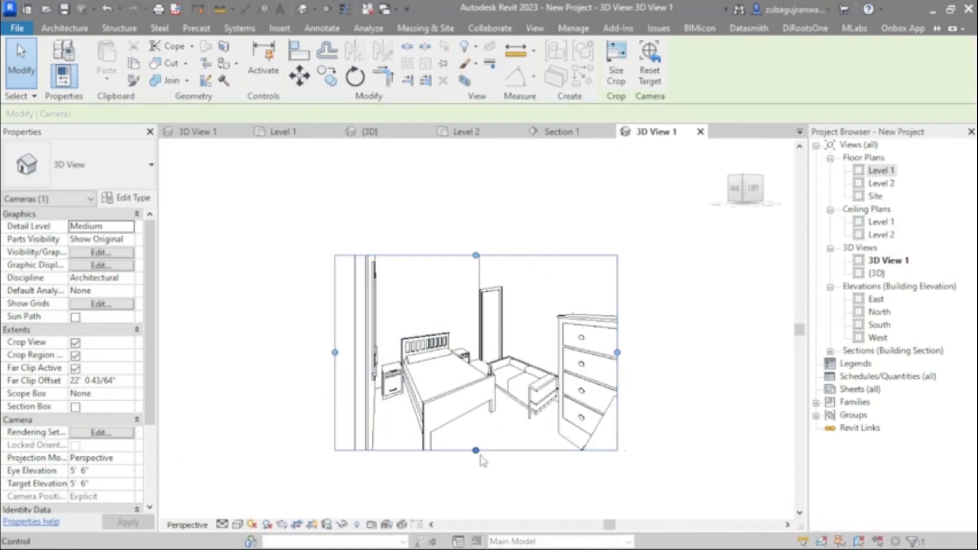
{"action": "left_click_drag", "start_coordinate": [476, 454], "coordinate": [476, 472]}
{"action": "left_click", "coordinate": [595, 488]}
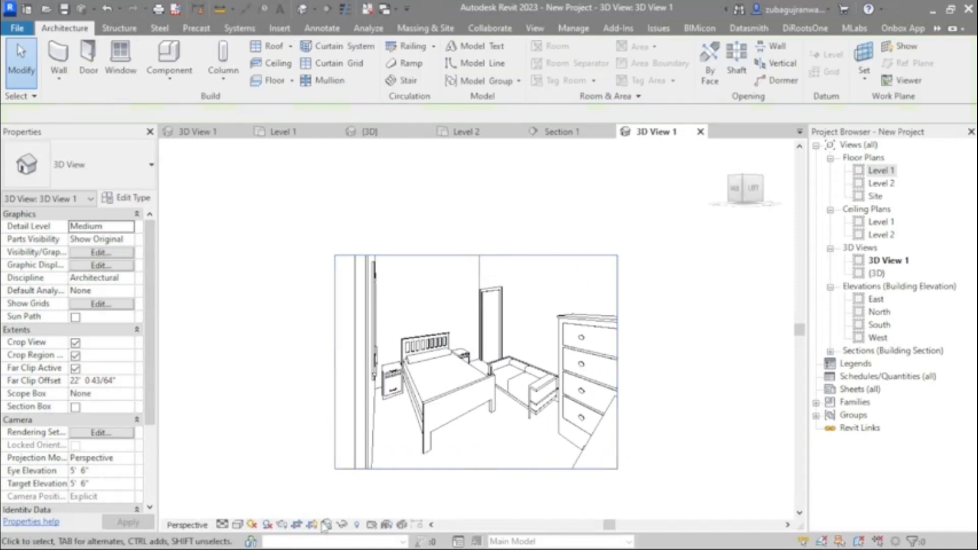
Step: Display the camera view in Consistent Colors, change its visual style to Realistic, and return to the Level 1 floor plan
{"action": "left_click", "coordinate": [237, 525]}
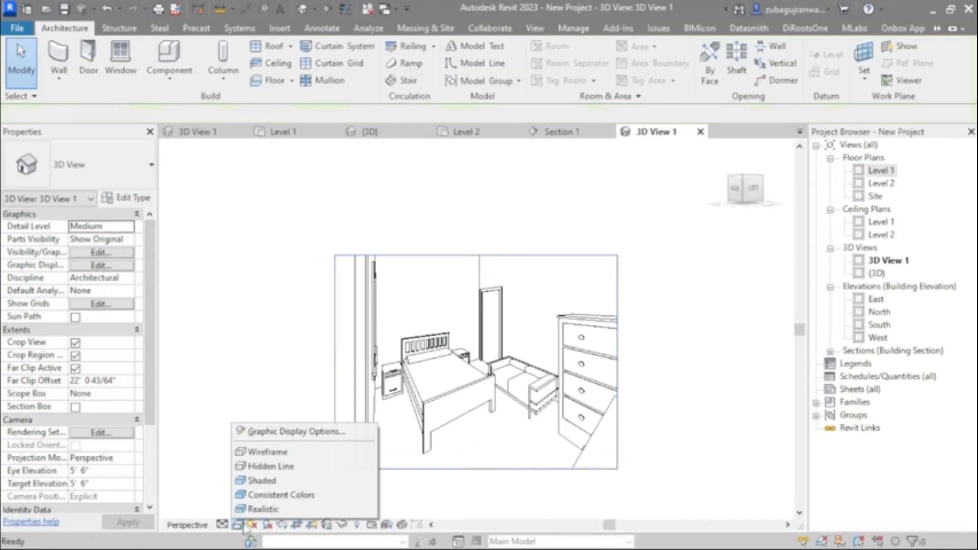
{"action": "left_click", "coordinate": [253, 497]}
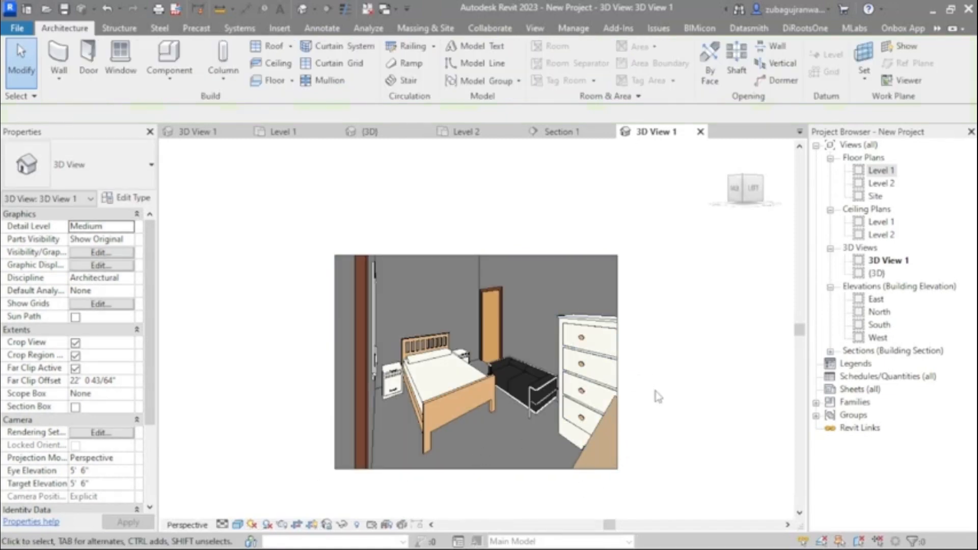
{"action": "left_click", "coordinate": [237, 525]}
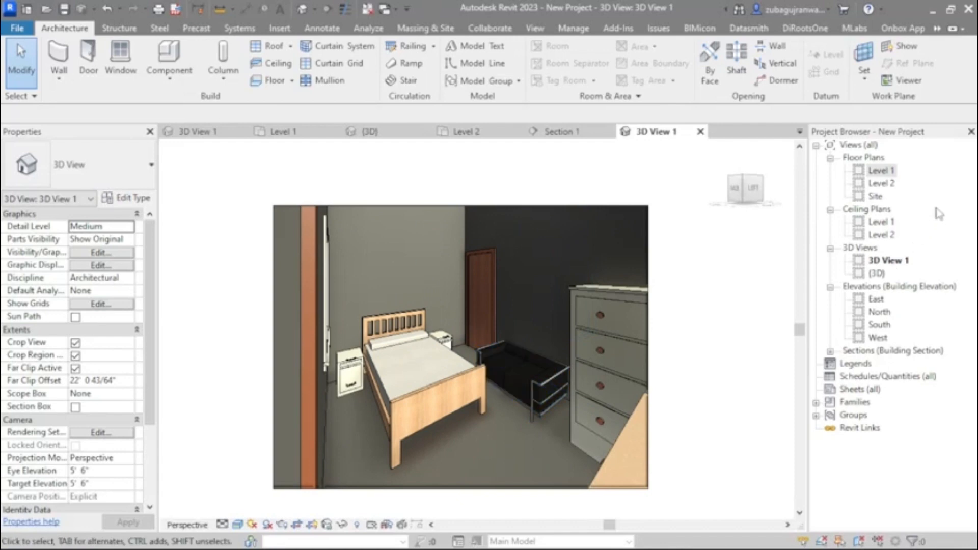
{"action": "double_click", "coordinate": [888, 171]}
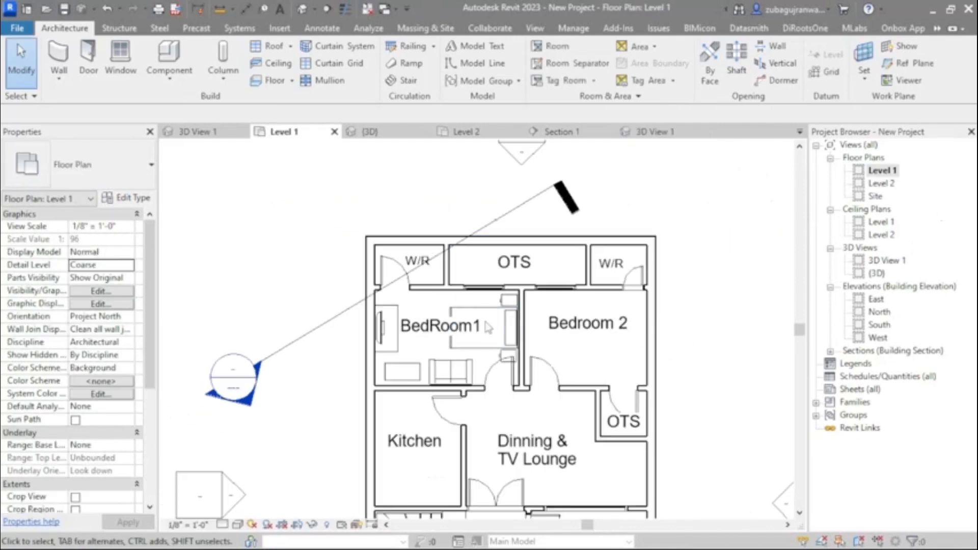